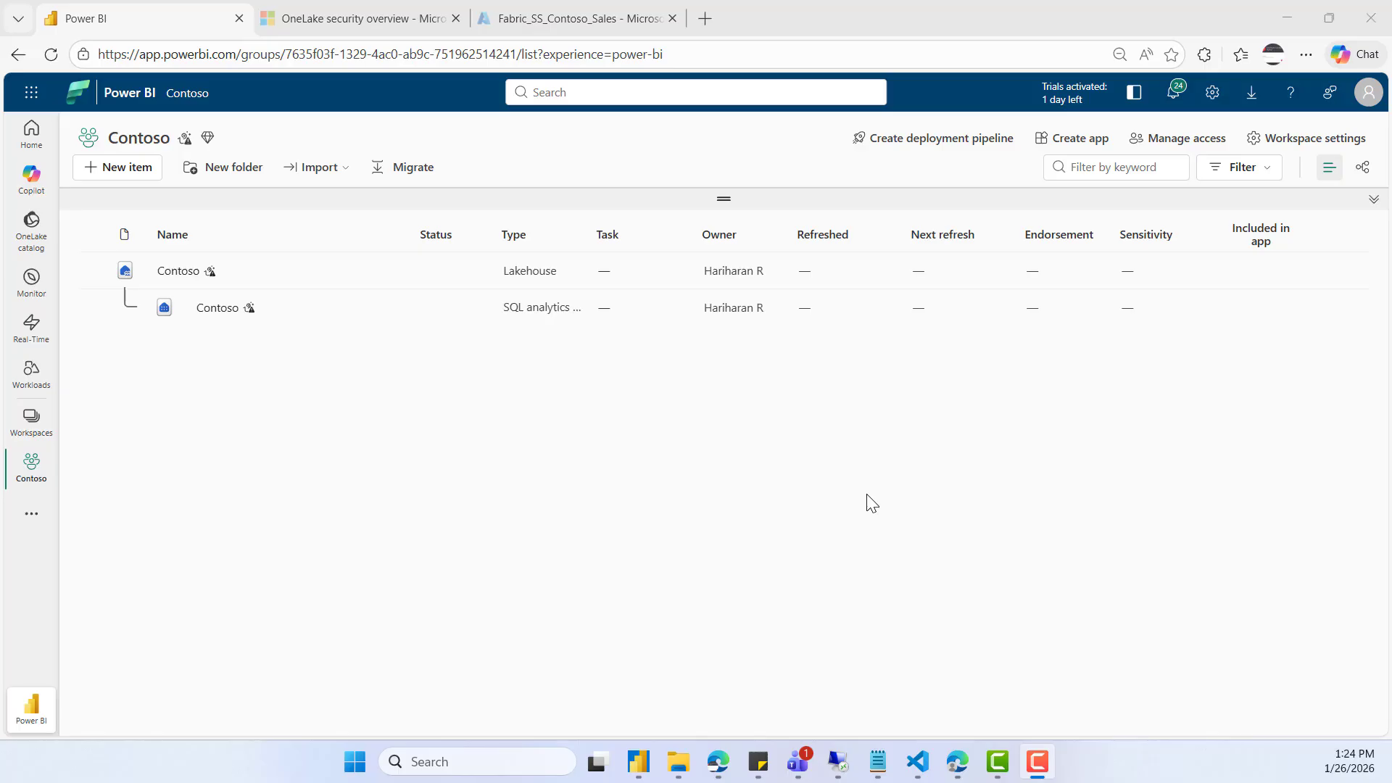
# - Open the Contoso lakehouse and bring up its OneLake security role management
pyautogui.click(177, 271)
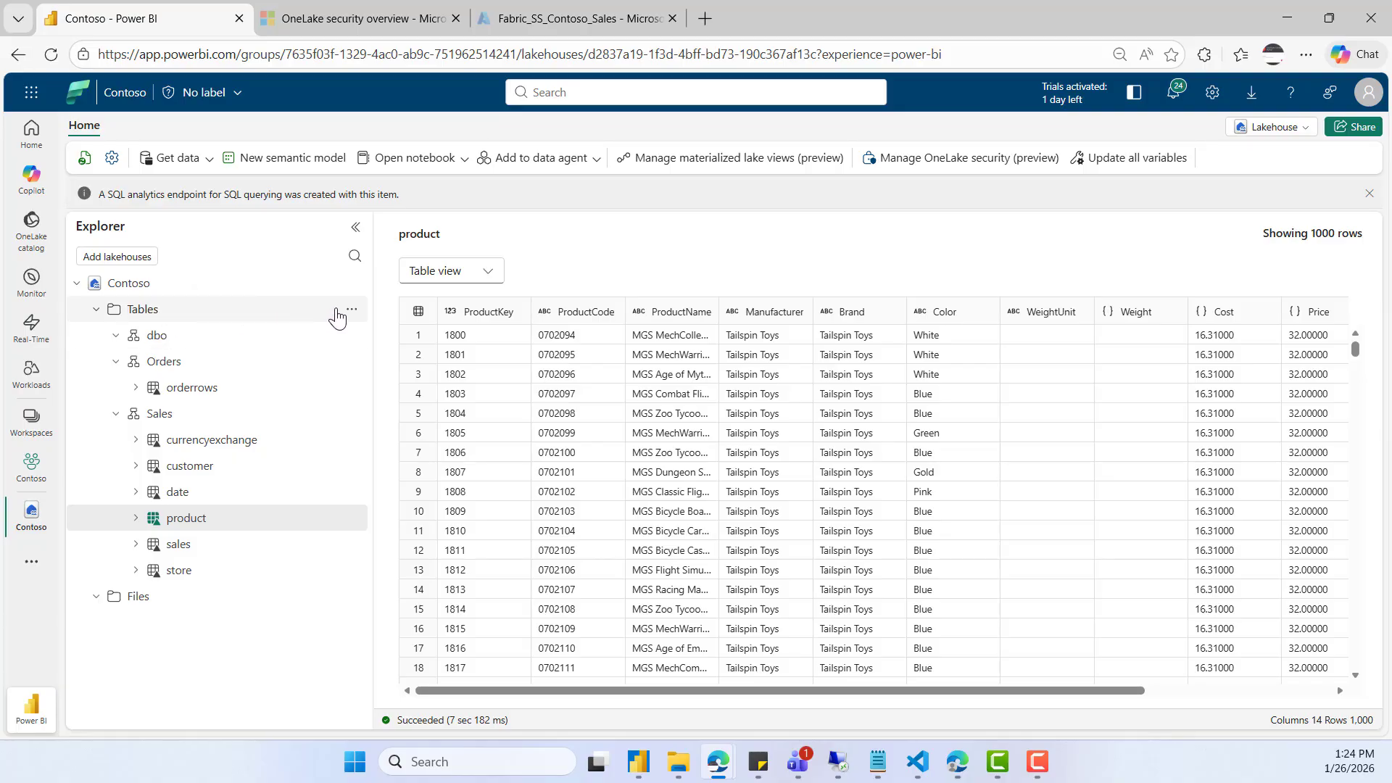
pyautogui.click(352, 312)
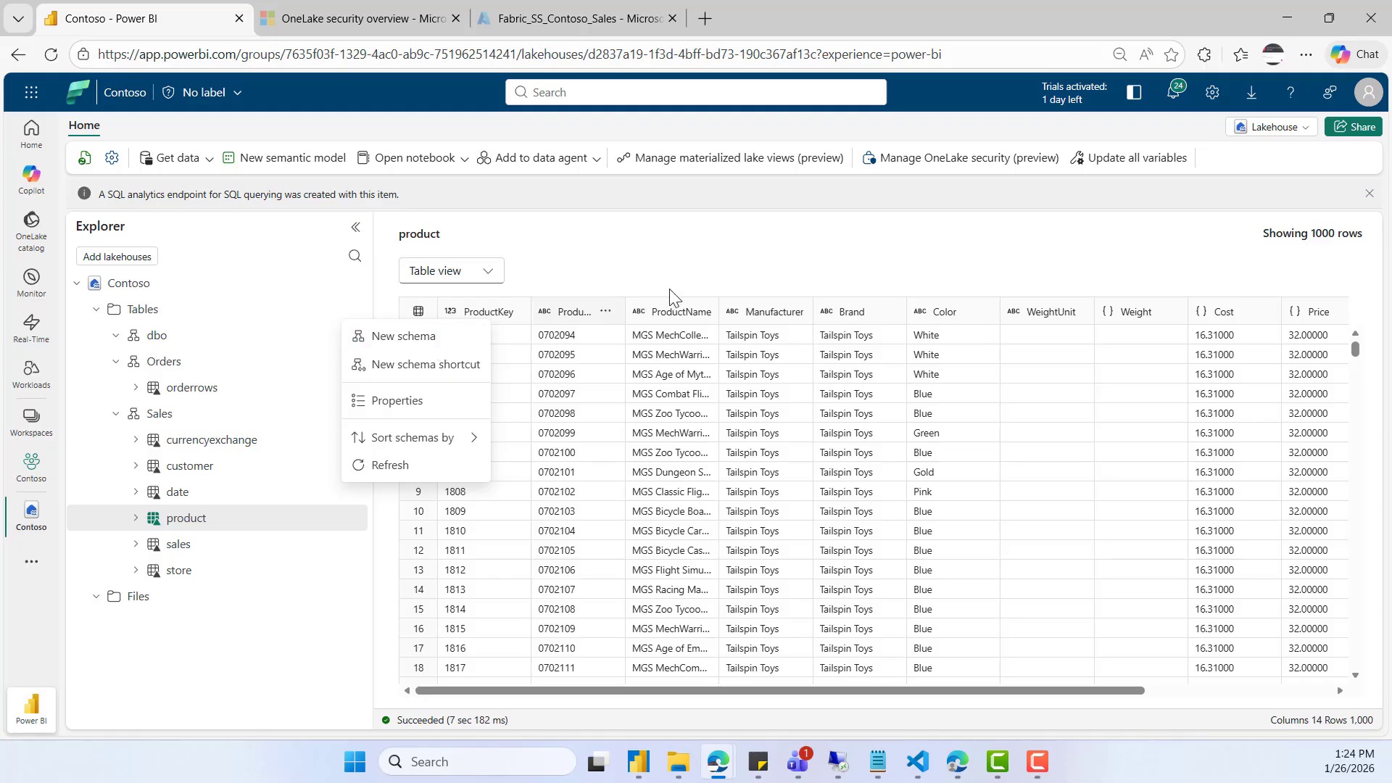
pyautogui.click(709, 261)
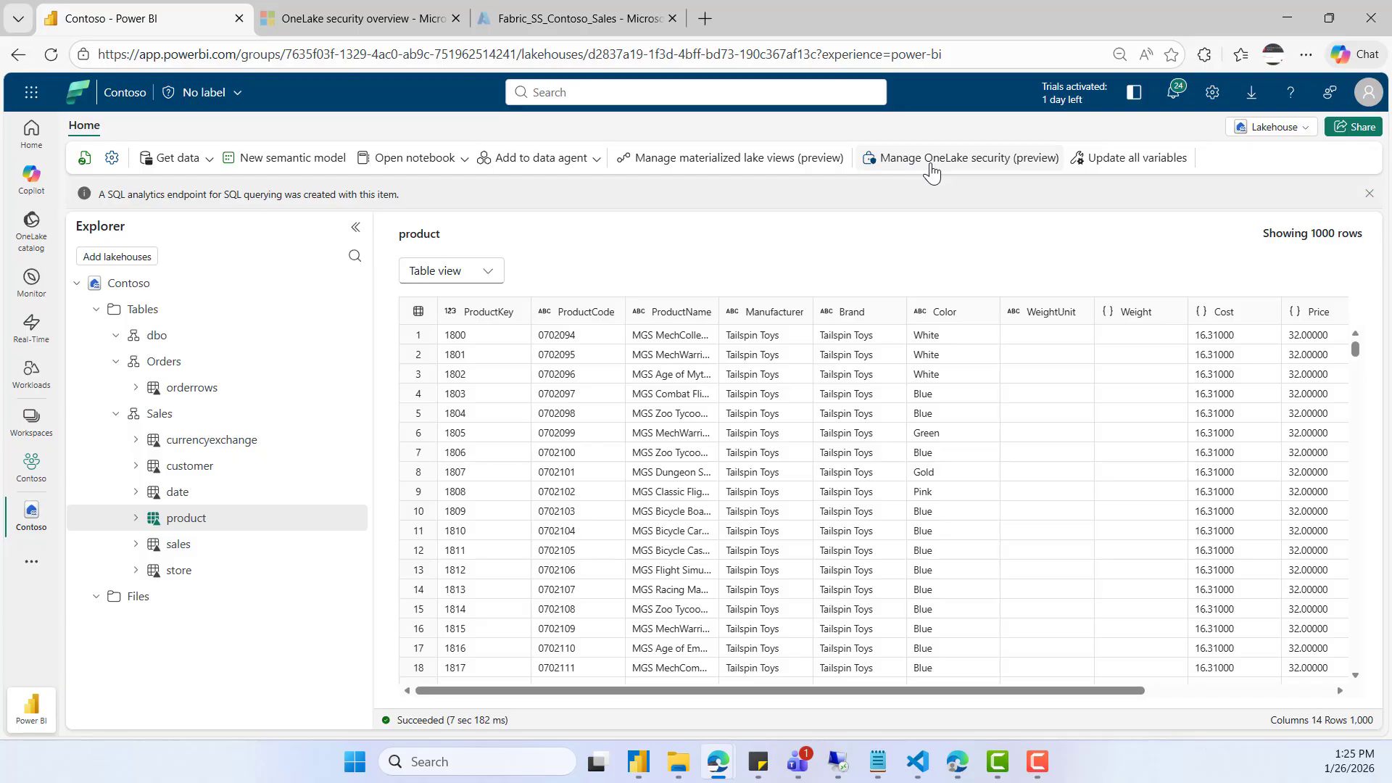
pyautogui.click(953, 167)
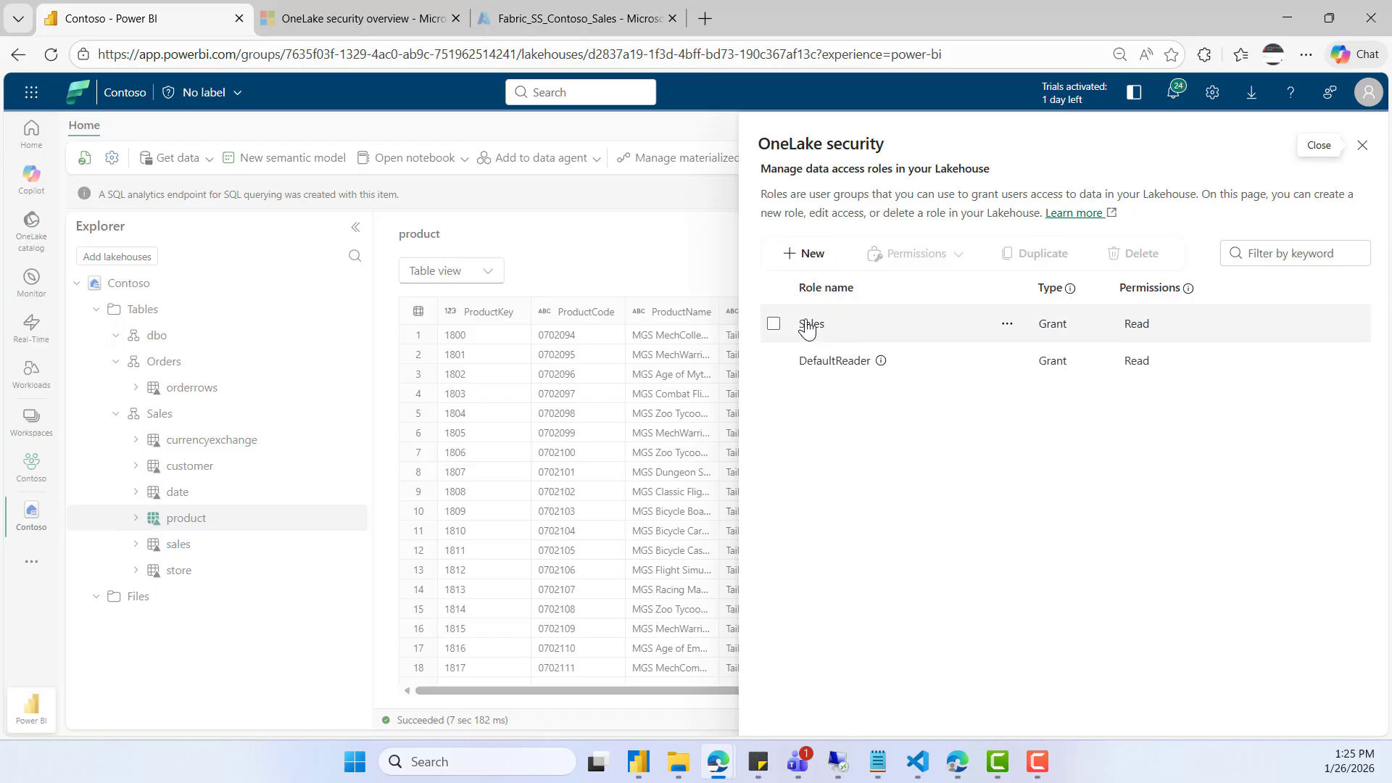
# - Delete the existing Sales role from the lakehouse's OneLake security roles
pyautogui.click(1007, 325)
pyautogui.click(1048, 437)
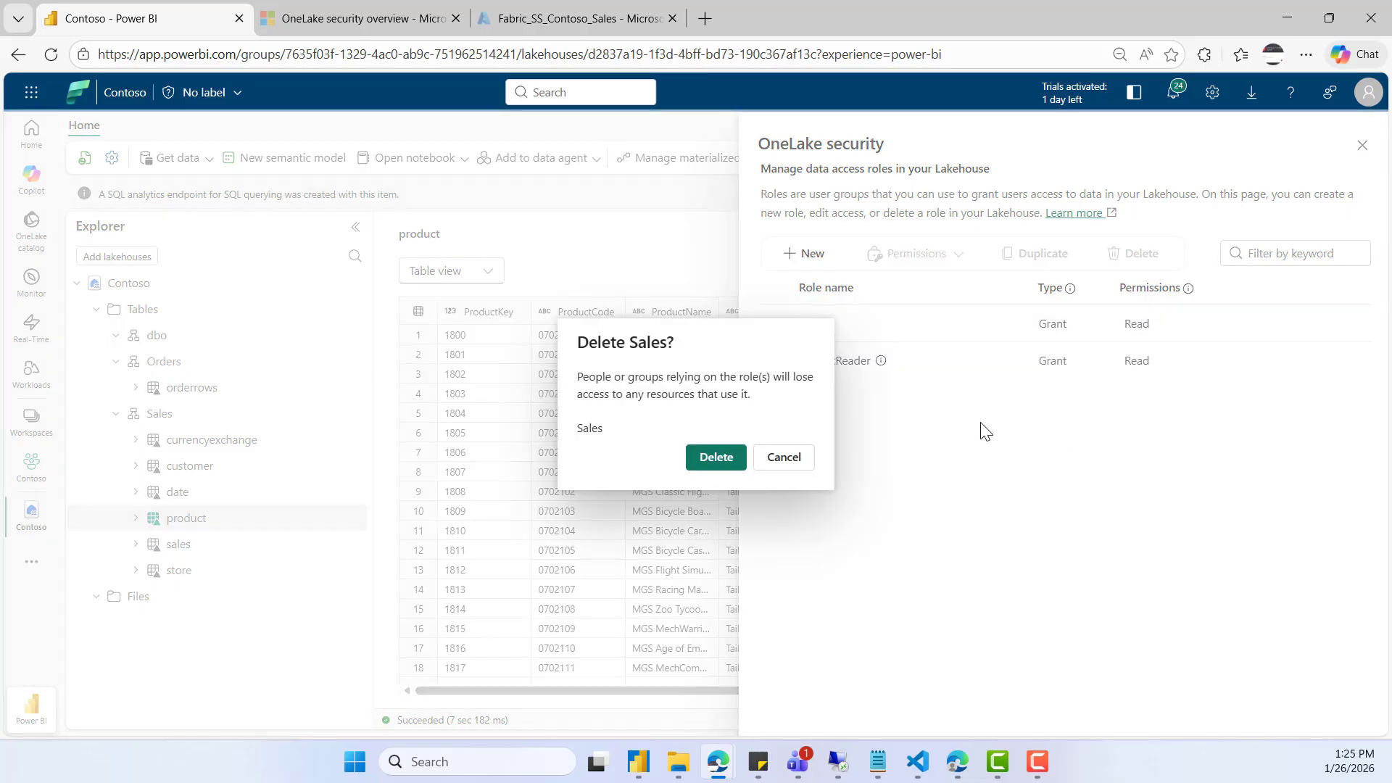
pyautogui.click(718, 462)
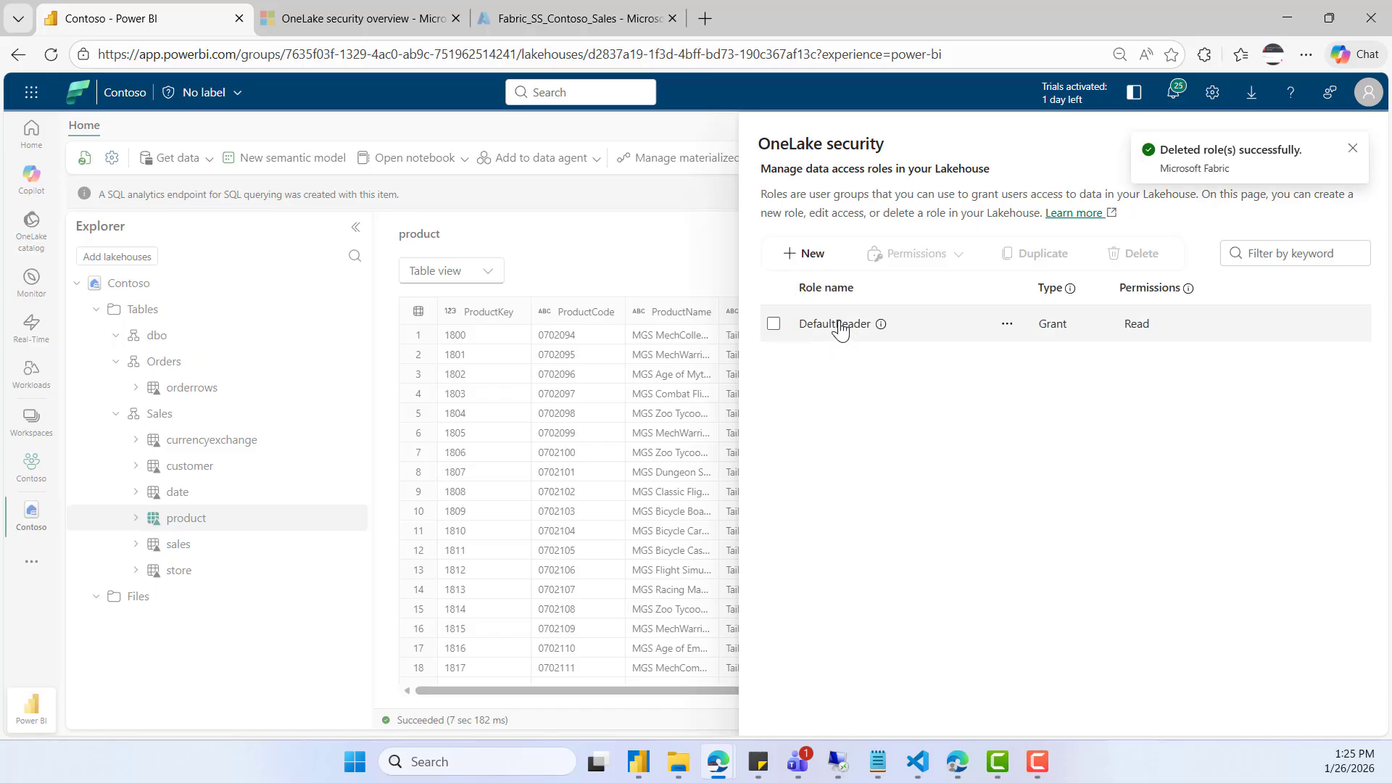
# - Examine the data and members of the DefaultReader role, and return to the list of roles
pyautogui.click(839, 325)
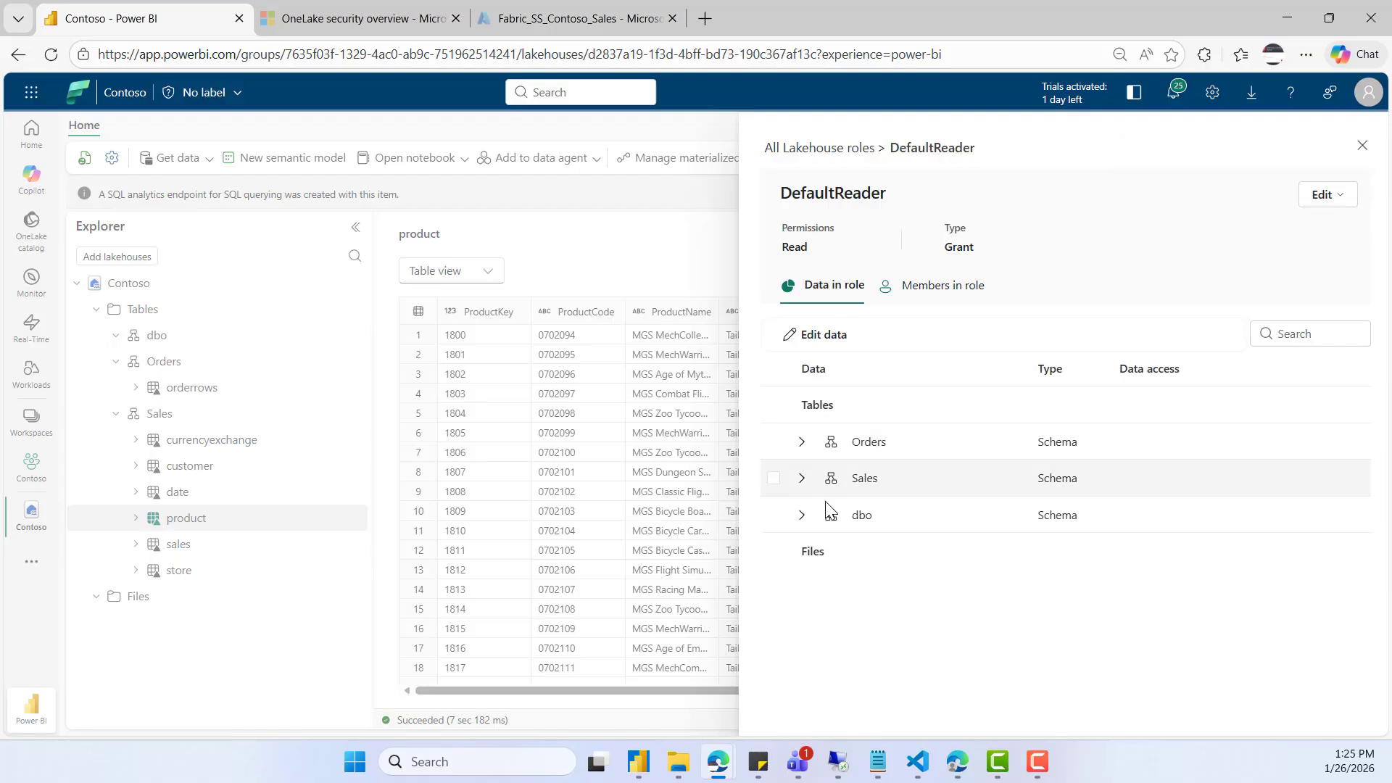
pyautogui.click(945, 293)
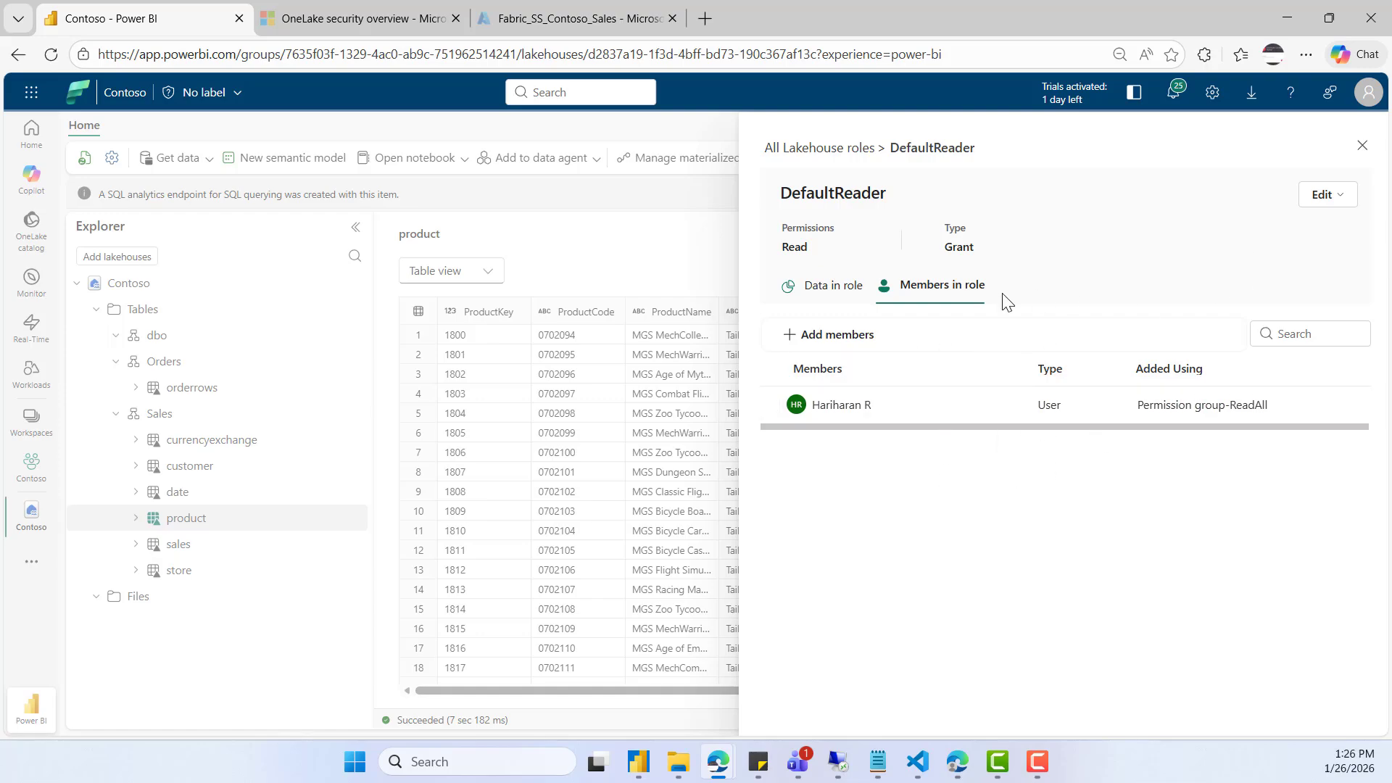
pyautogui.click(841, 149)
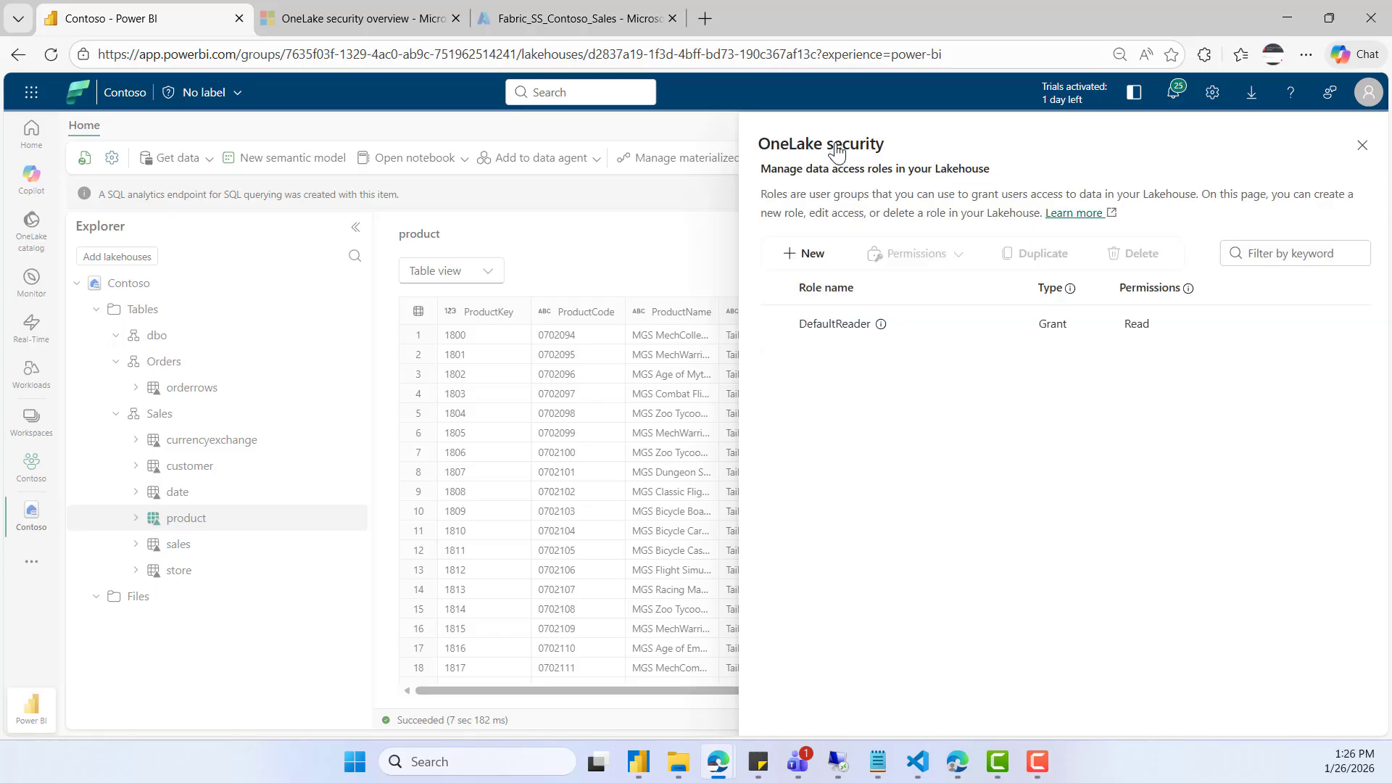
# - Start a new lakehouse role named Sales and set its type to Grant
pyautogui.click(811, 254)
pyautogui.click(812, 286)
pyautogui.write('Sales')
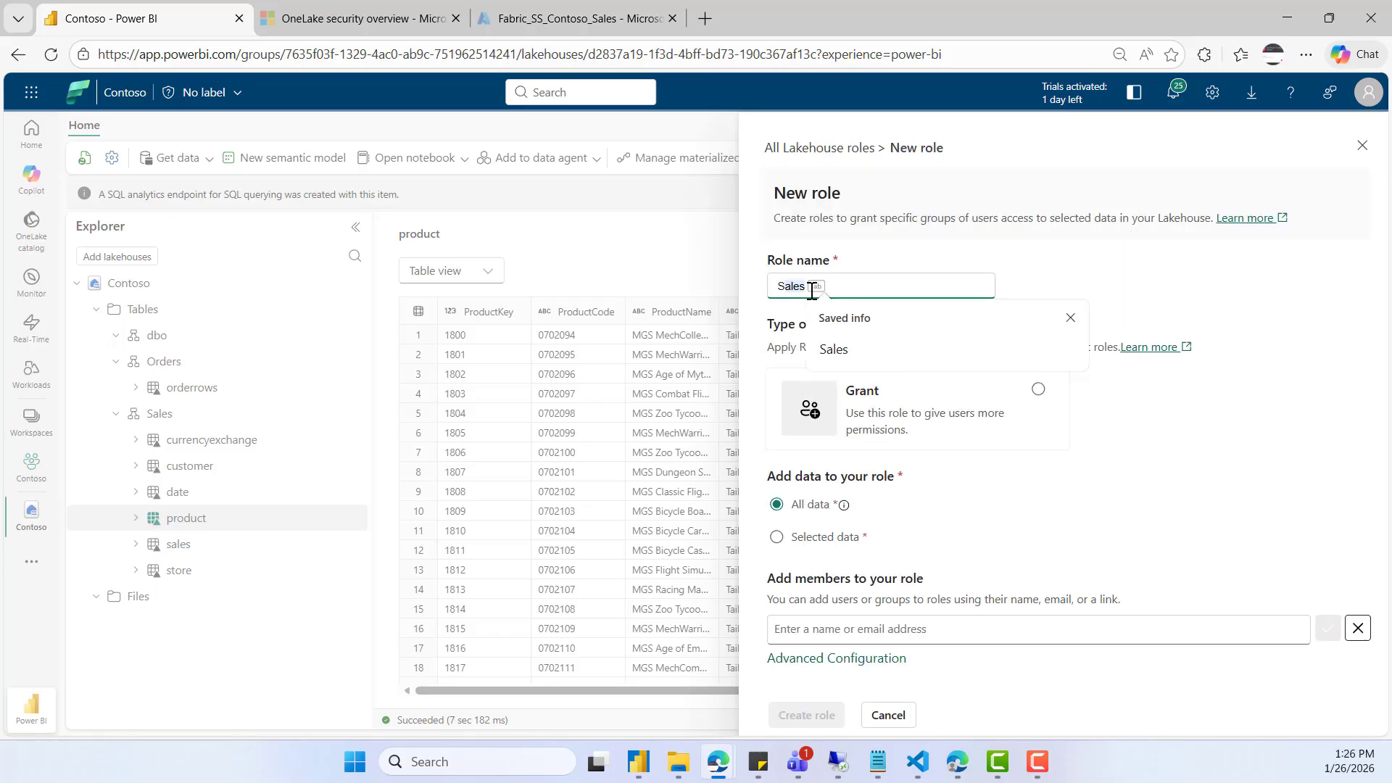
pyautogui.press('Escape')
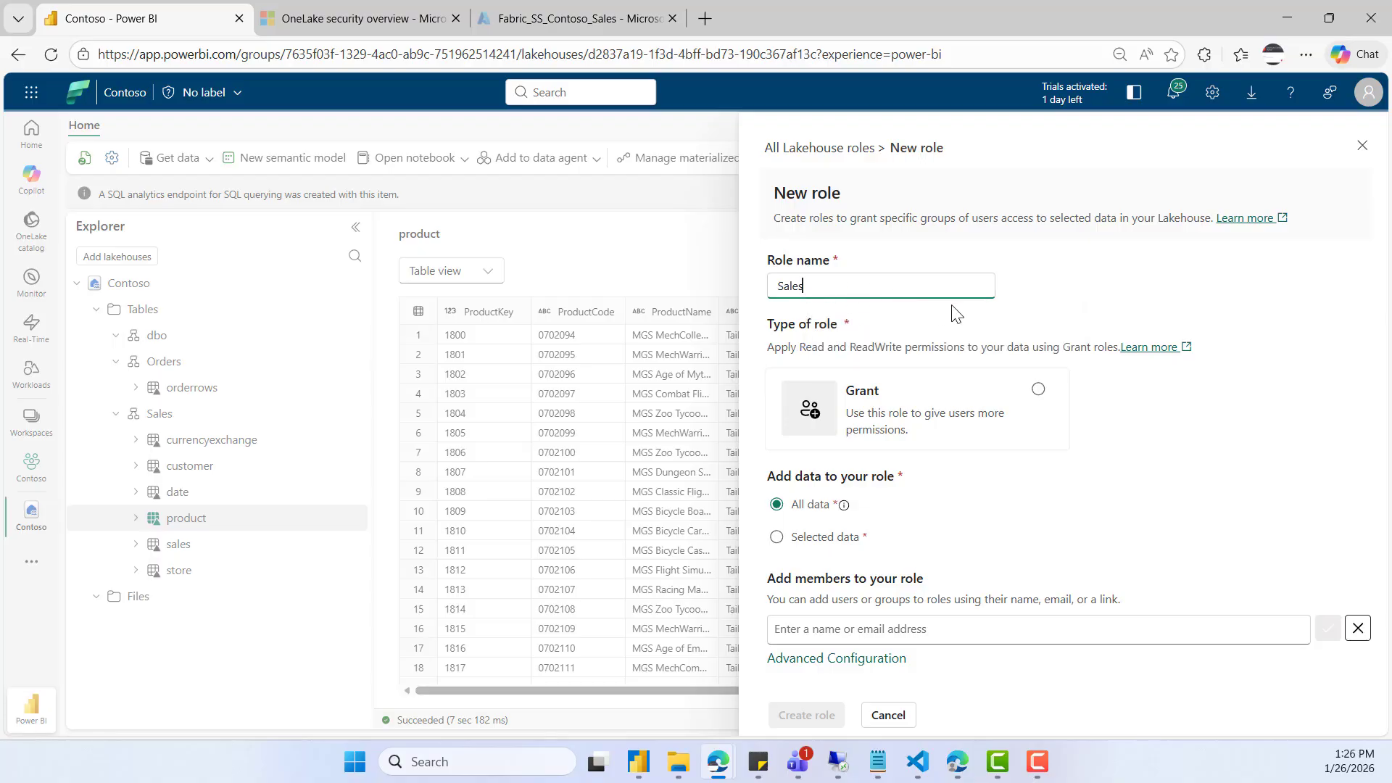
pyautogui.click(1040, 391)
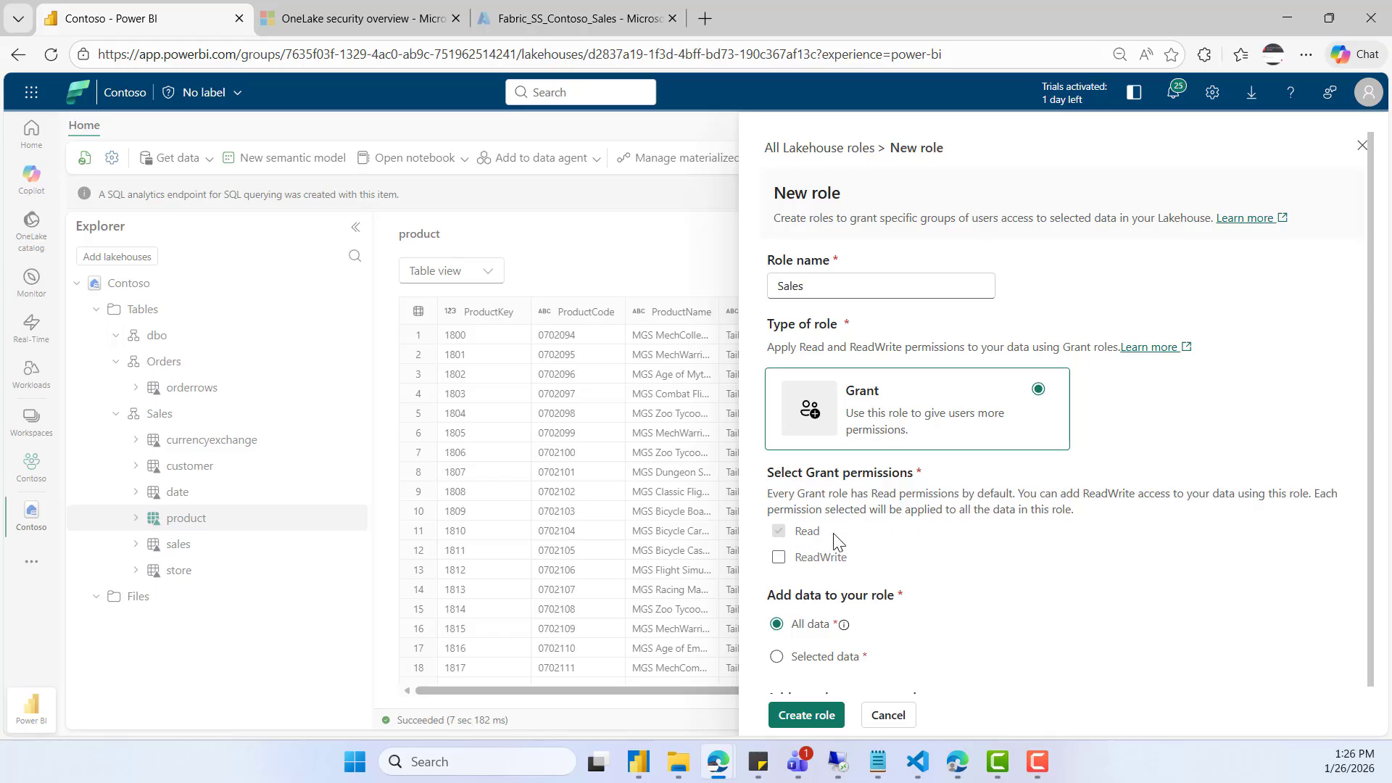
# - Restrict the role to selected data and browse the lakehouse down to its table schemas
pyautogui.scroll(-2, 1044, 511)
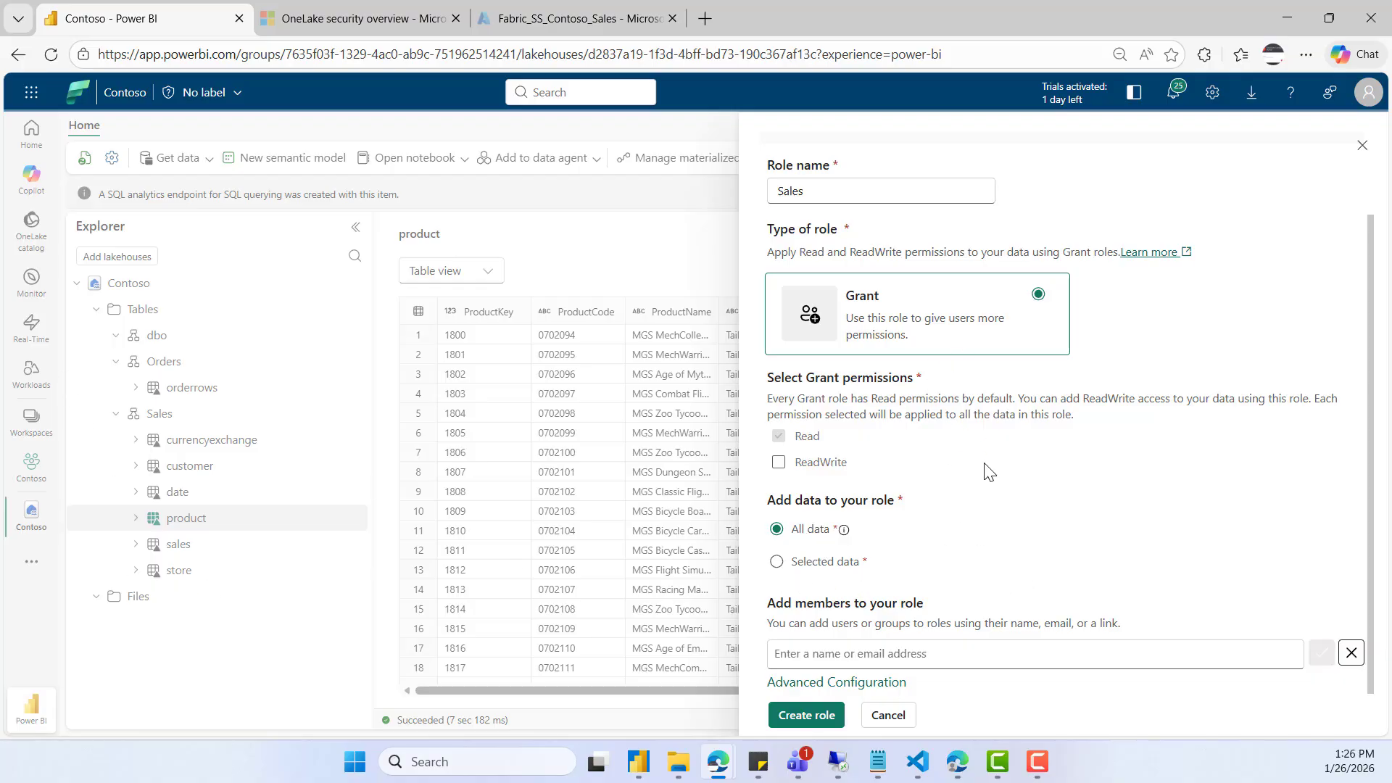
pyautogui.click(775, 562)
pyautogui.scroll(-1, 1002, 540)
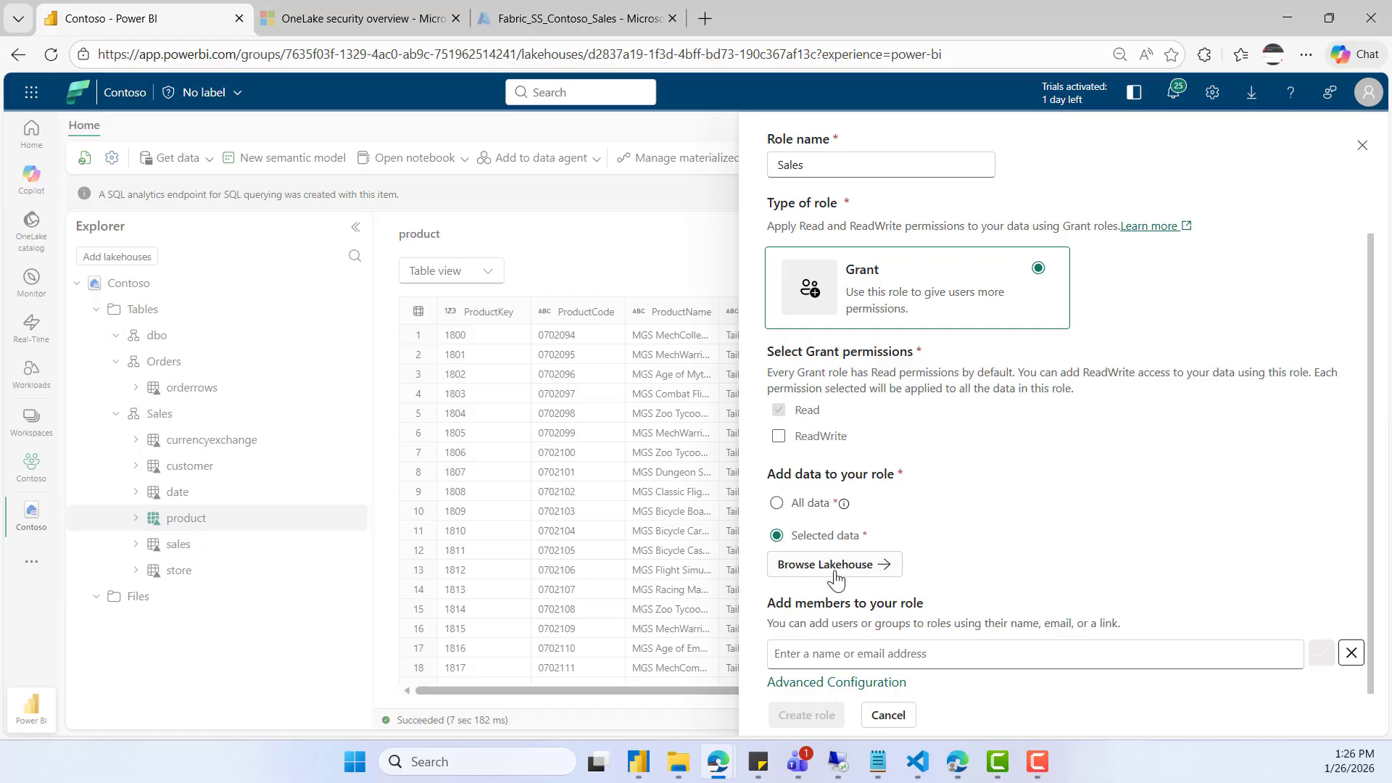
pyautogui.click(859, 573)
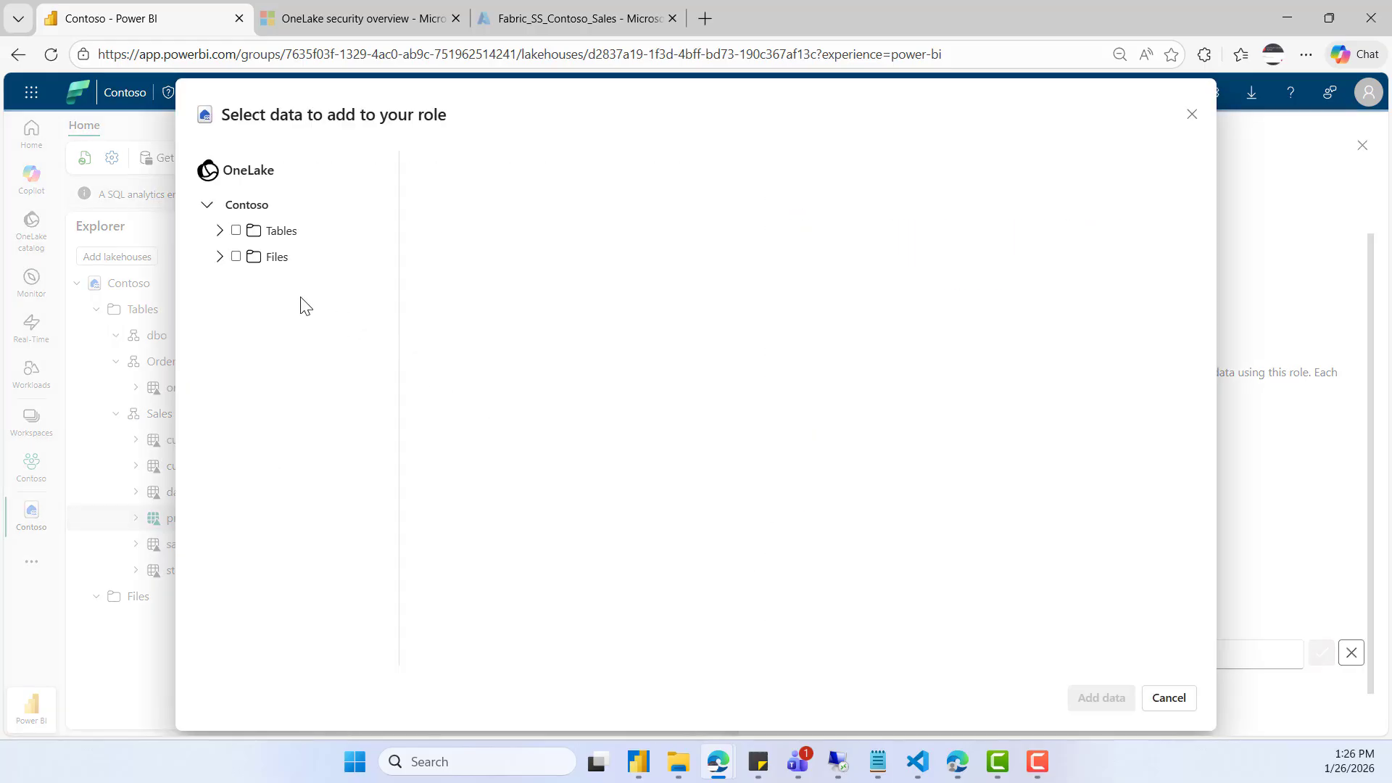
pyautogui.click(219, 232)
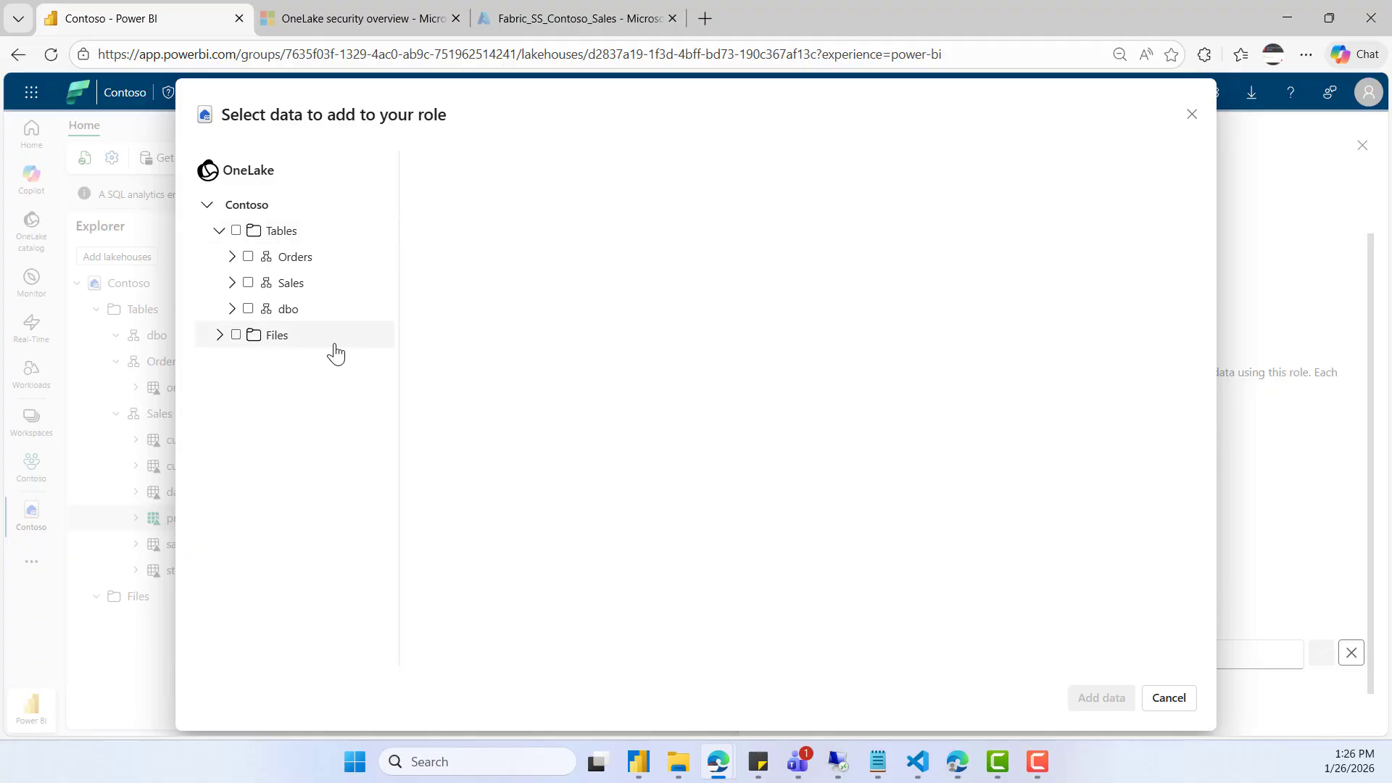
pyautogui.click(236, 231)
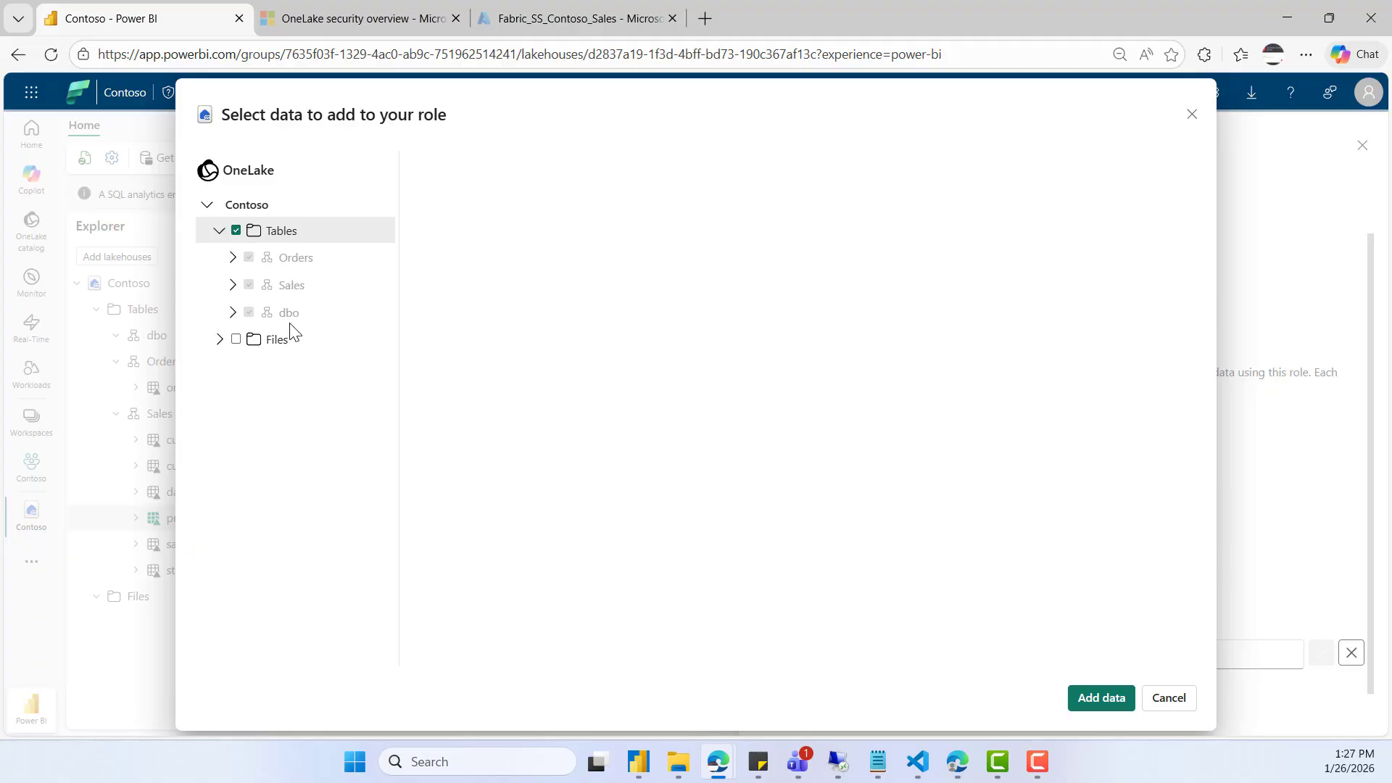
pyautogui.click(236, 232)
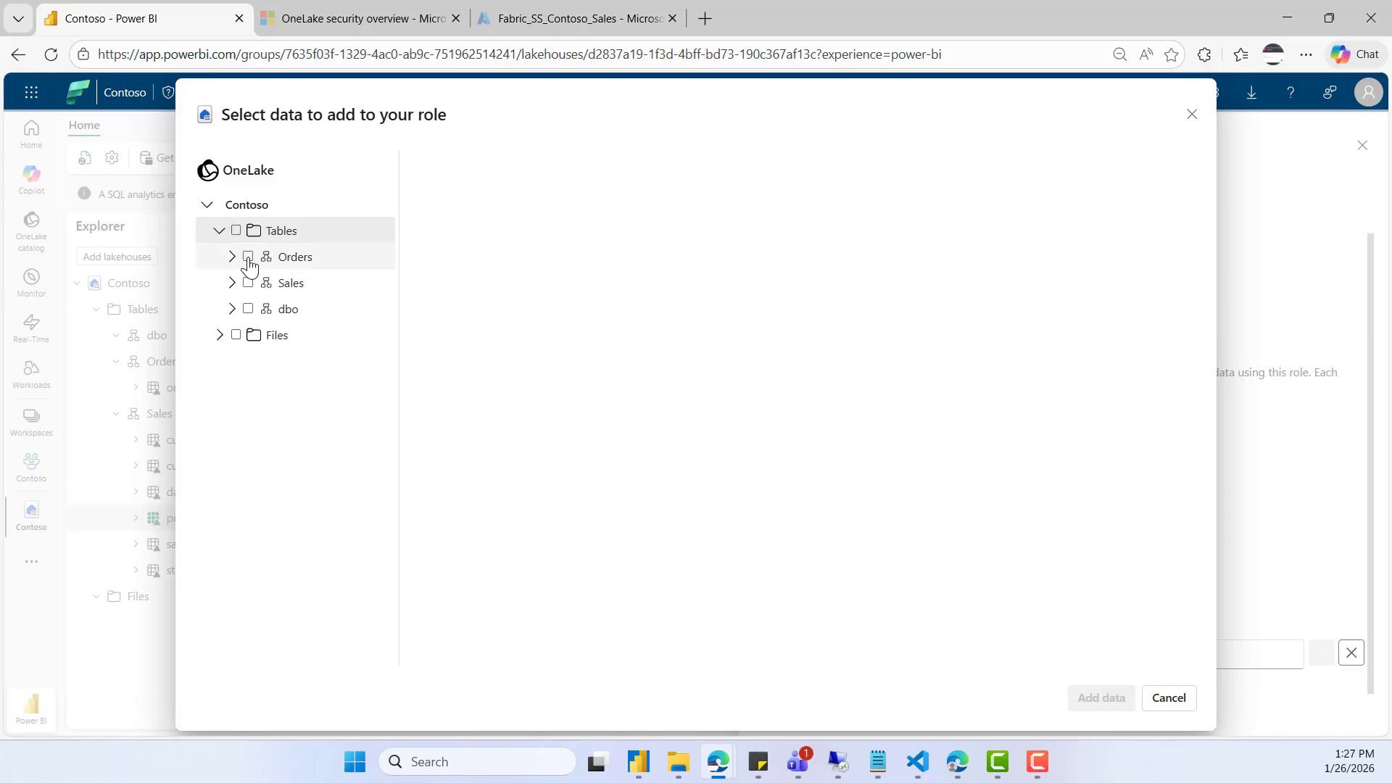
pyautogui.click(249, 259)
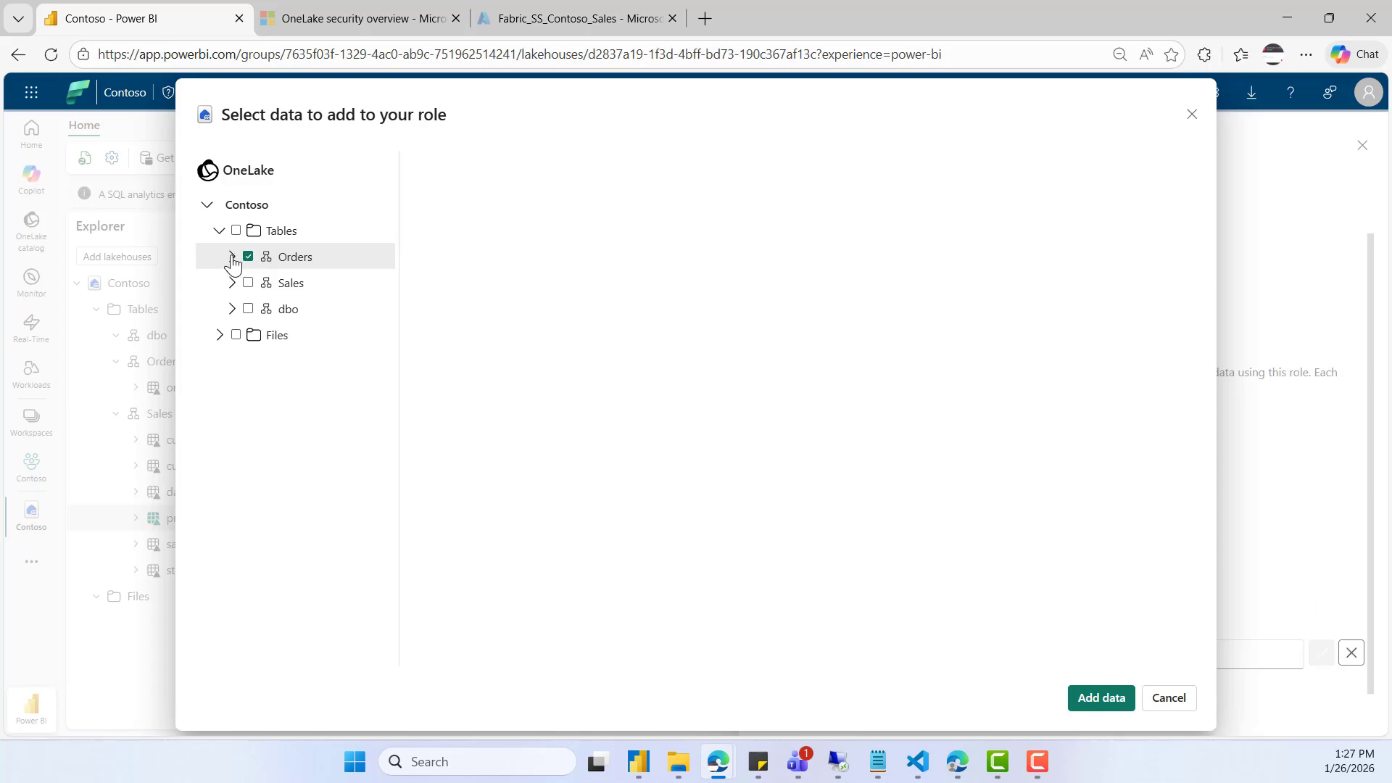
pyautogui.click(233, 259)
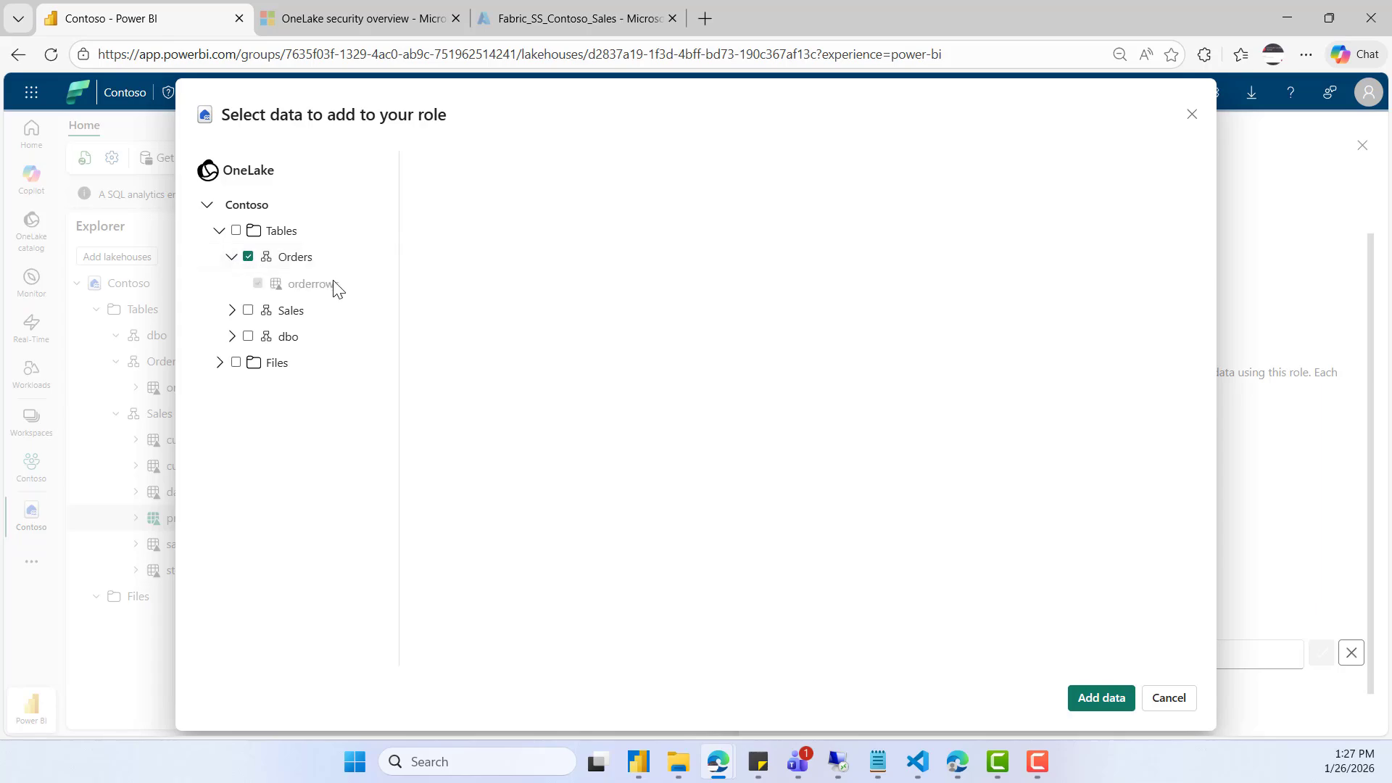
pyautogui.click(249, 260)
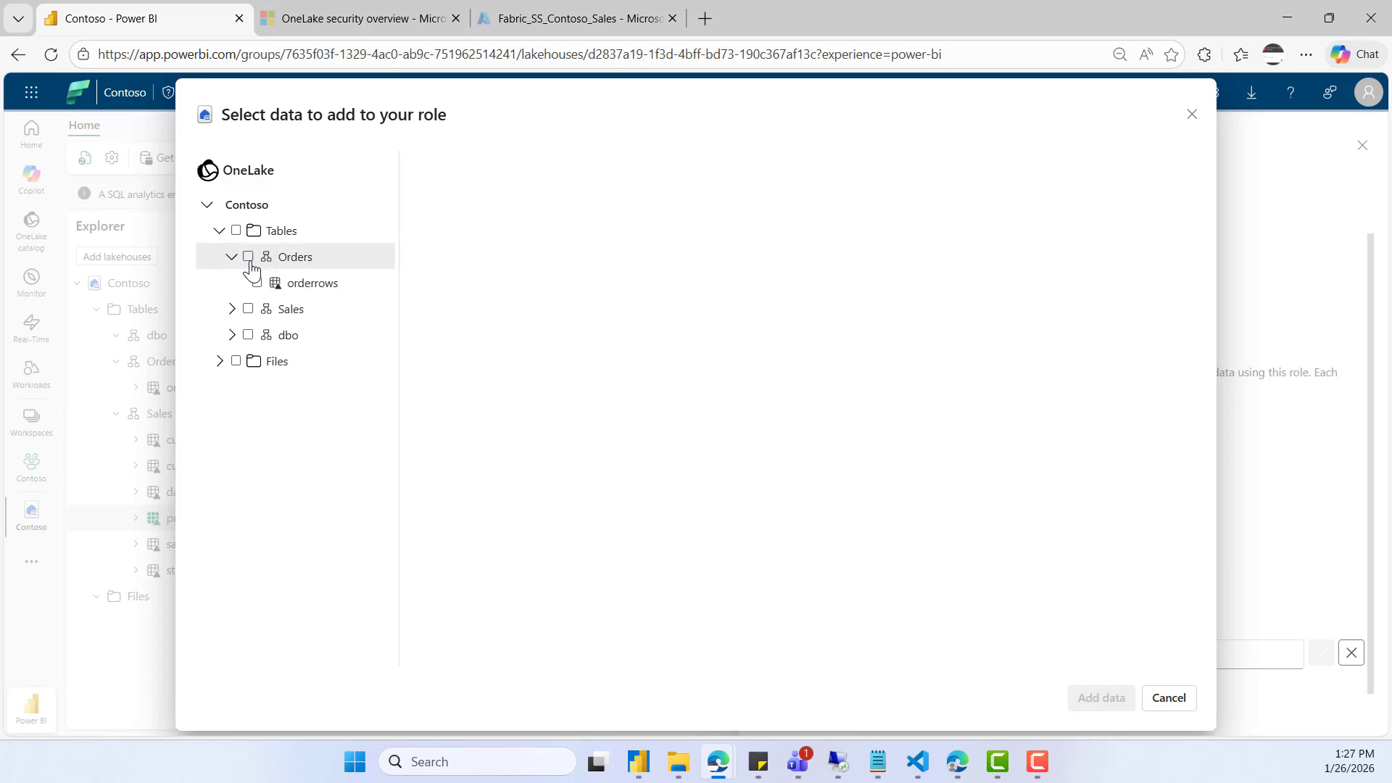
# - Add the store, sales, product and date tables of the Sales schema to the role
pyautogui.click(233, 309)
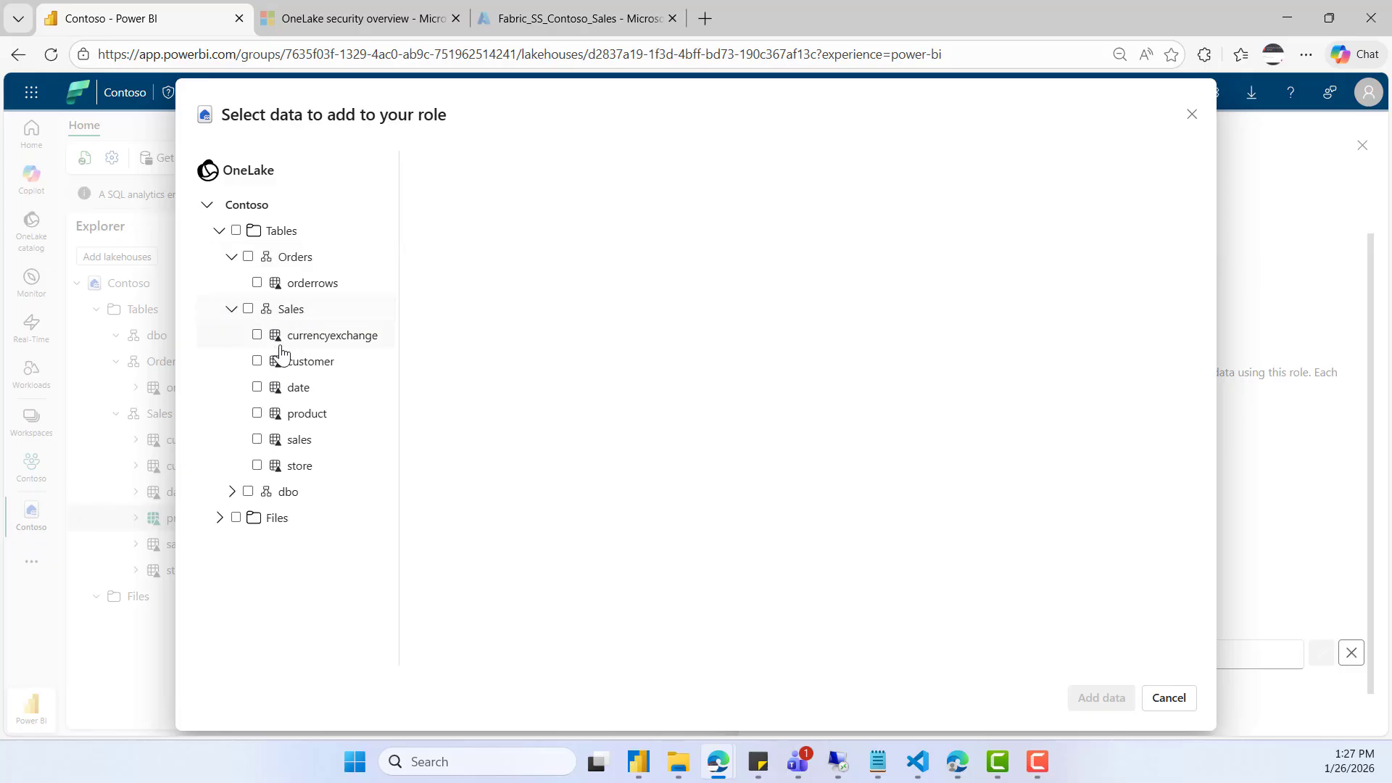
pyautogui.click(257, 466)
pyautogui.click(257, 439)
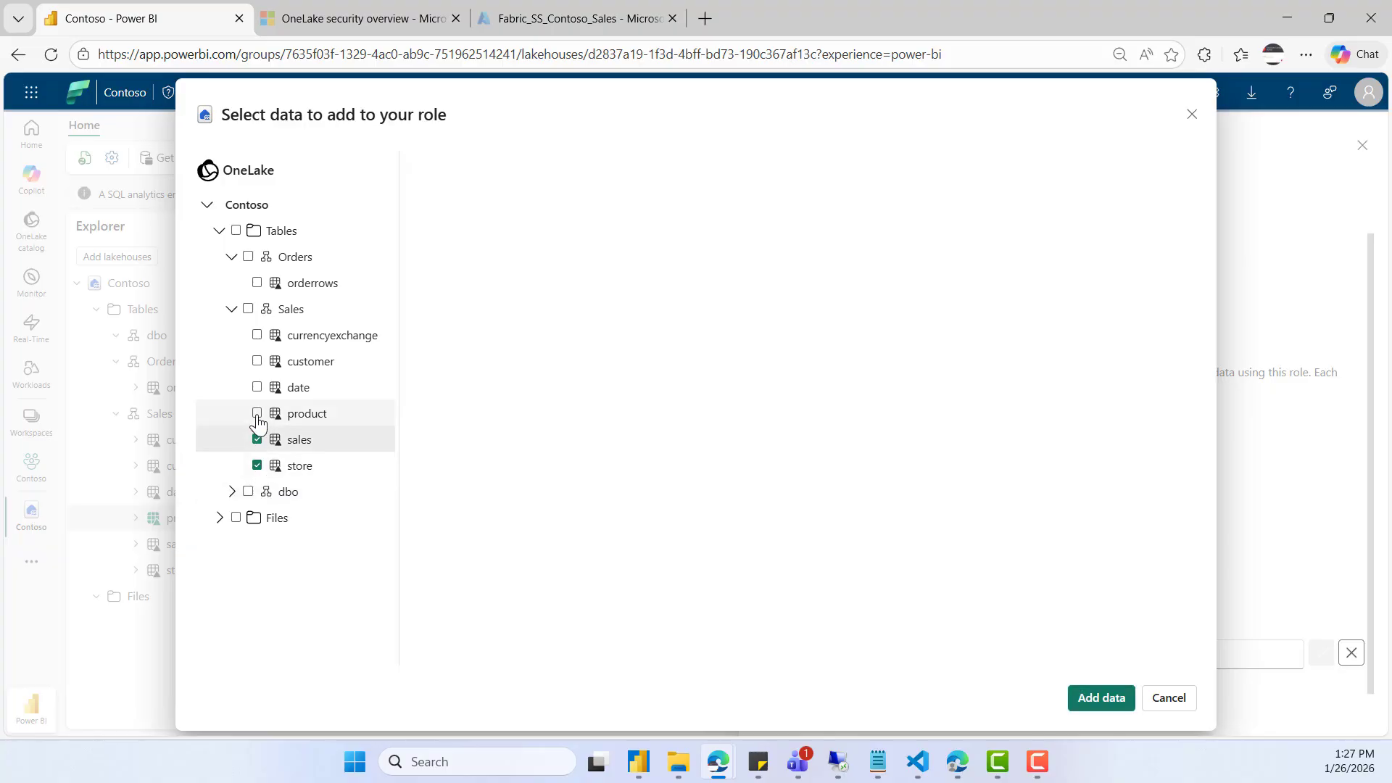
pyautogui.click(257, 414)
pyautogui.click(258, 388)
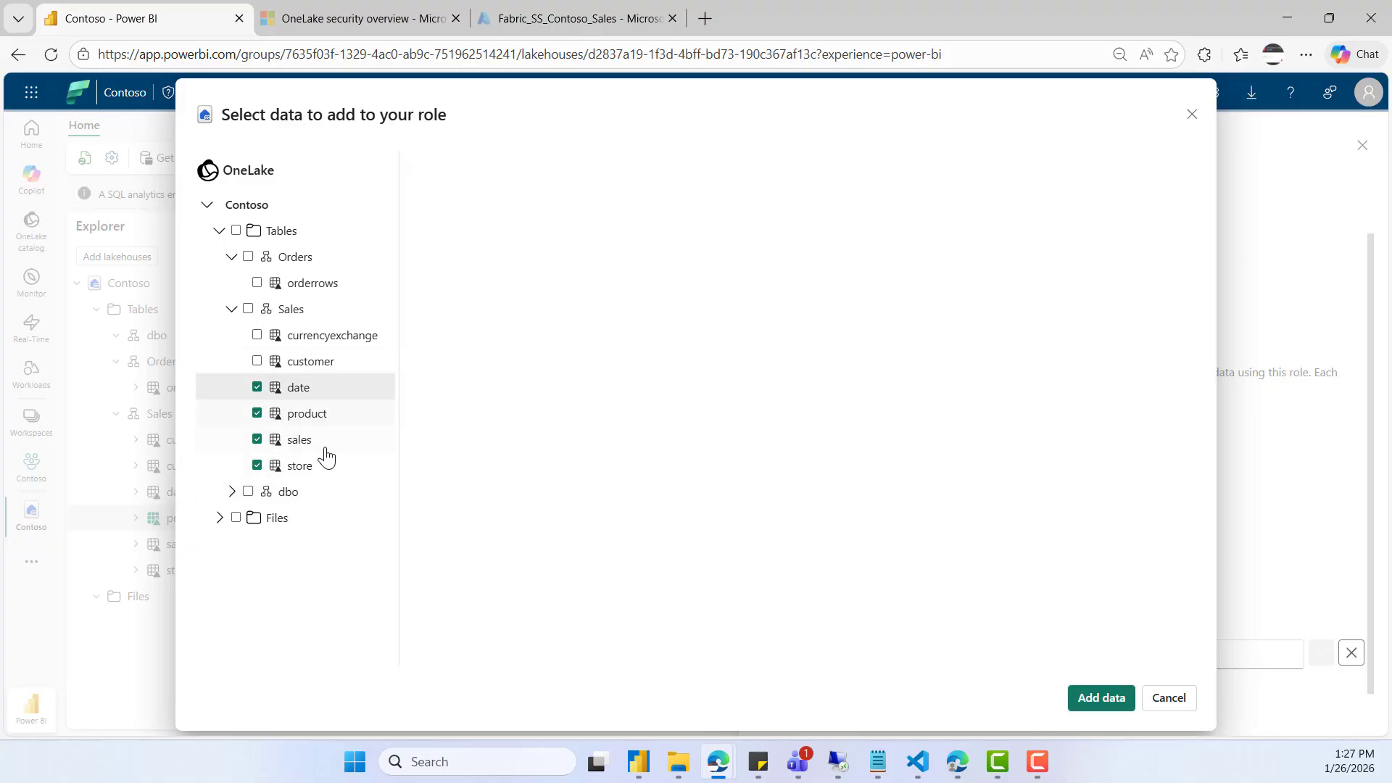
pyautogui.click(1092, 698)
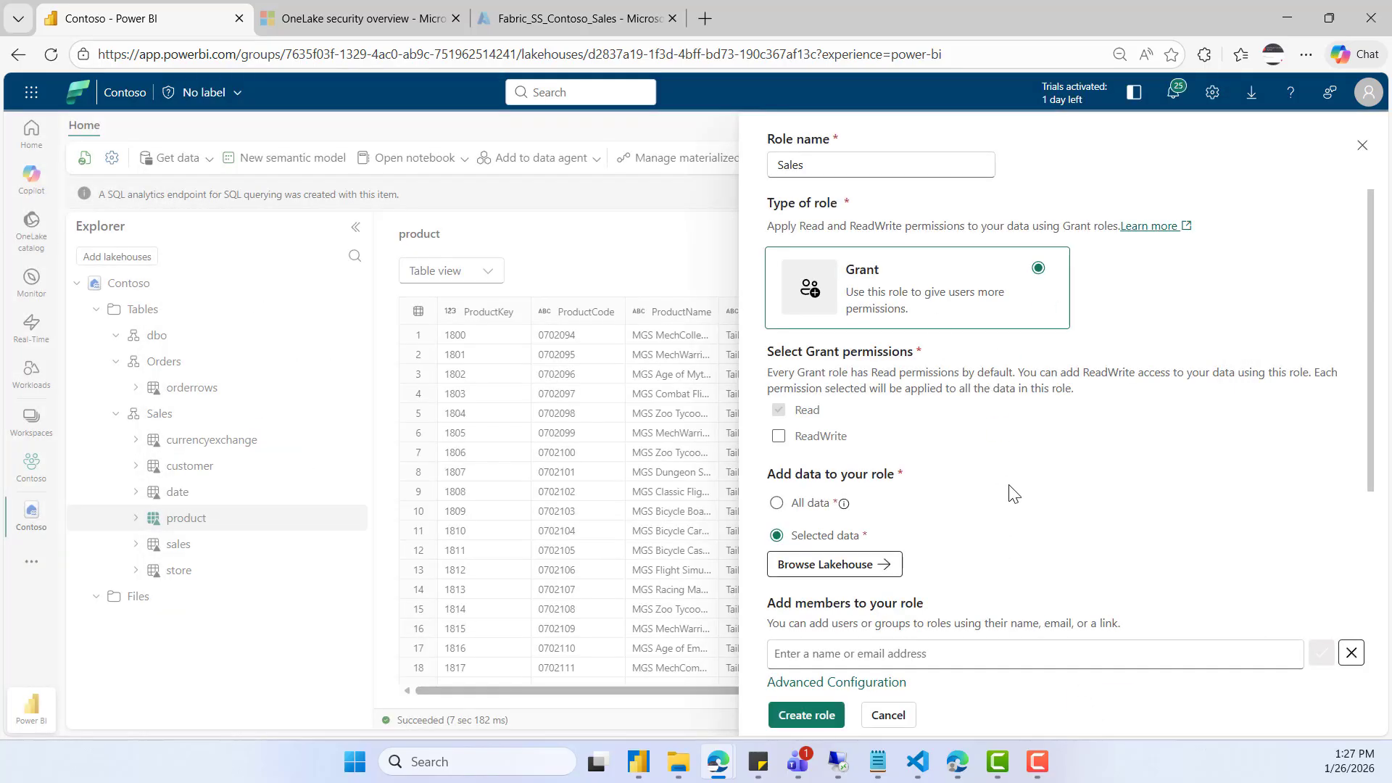
# - Find the demo user account by searching for "demo" and add it as a member of the role
pyautogui.scroll(-2, 1008, 493)
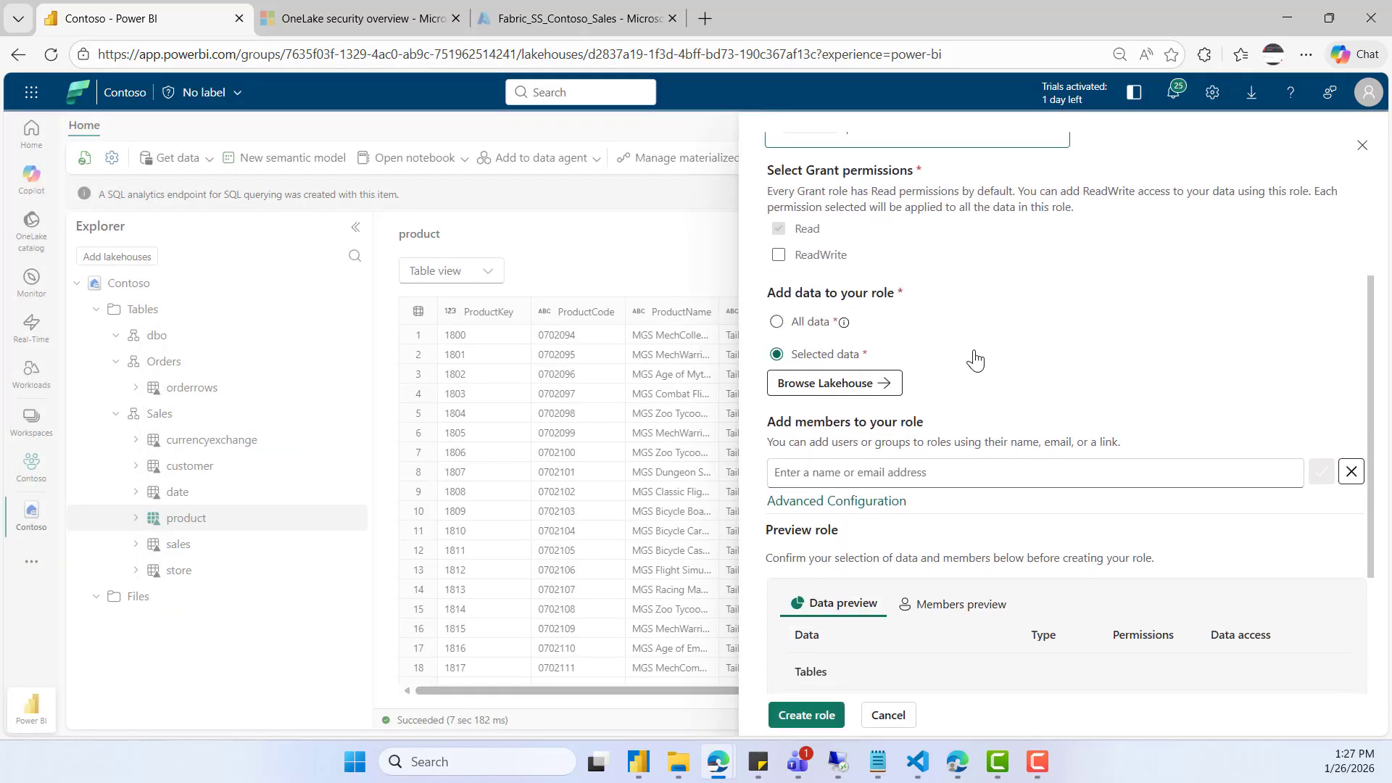
pyautogui.click(1033, 473)
pyautogui.write('dem')
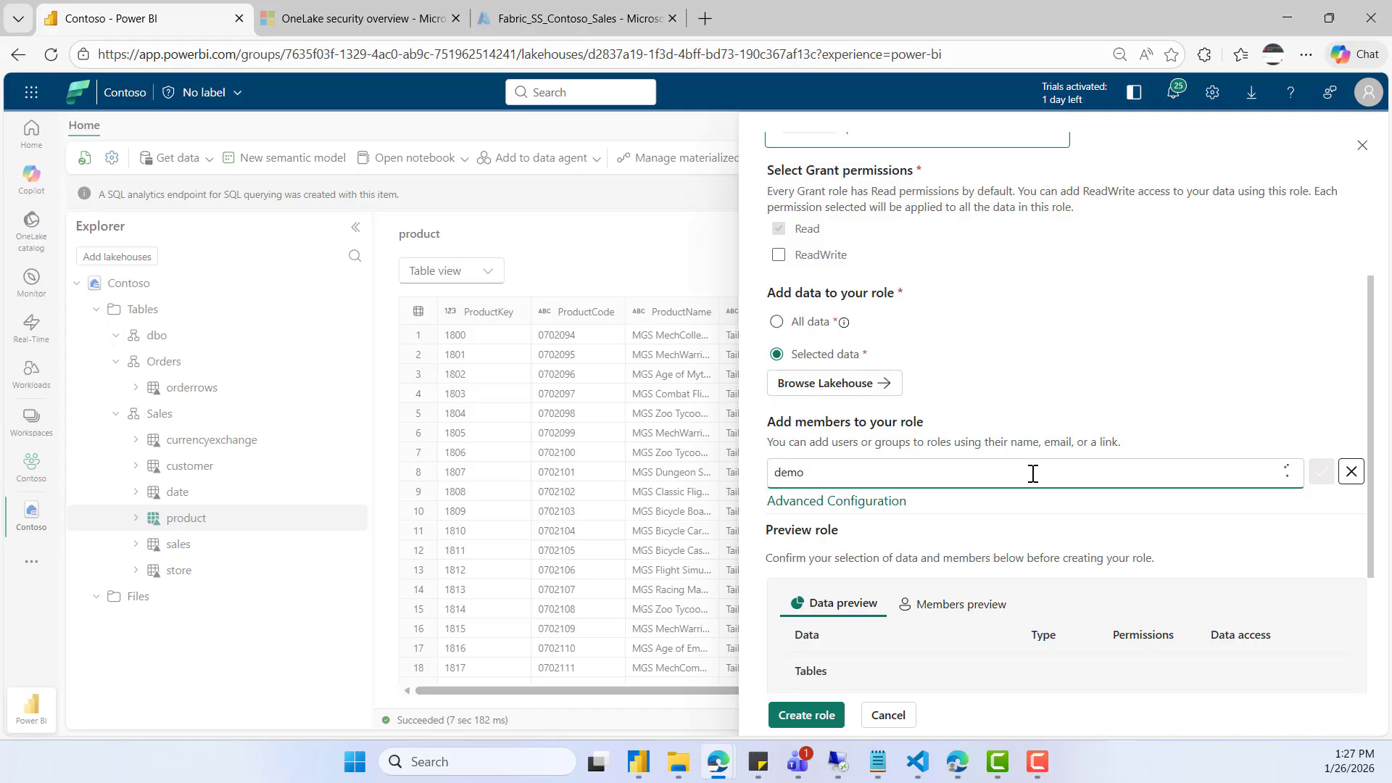
pyautogui.write('o')
pyautogui.click(845, 499)
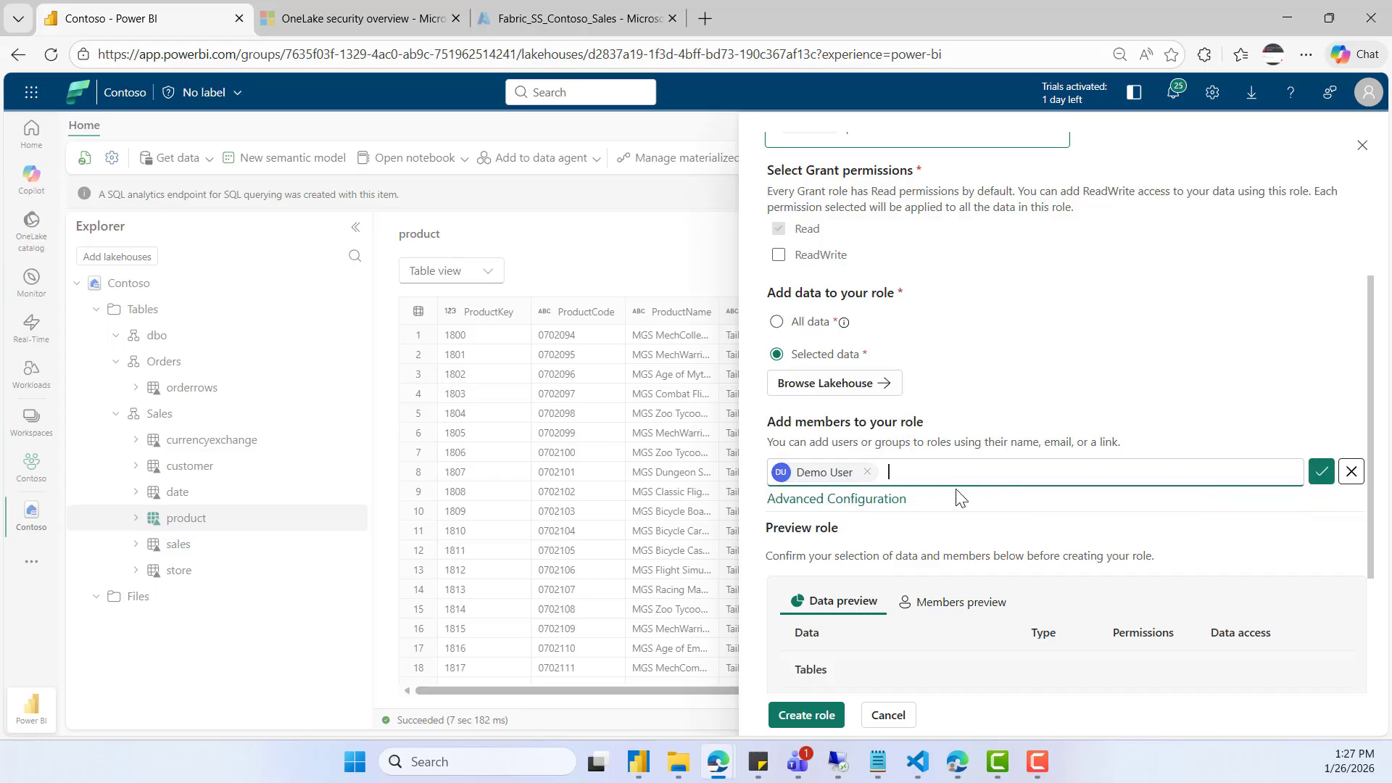
pyautogui.click(1322, 472)
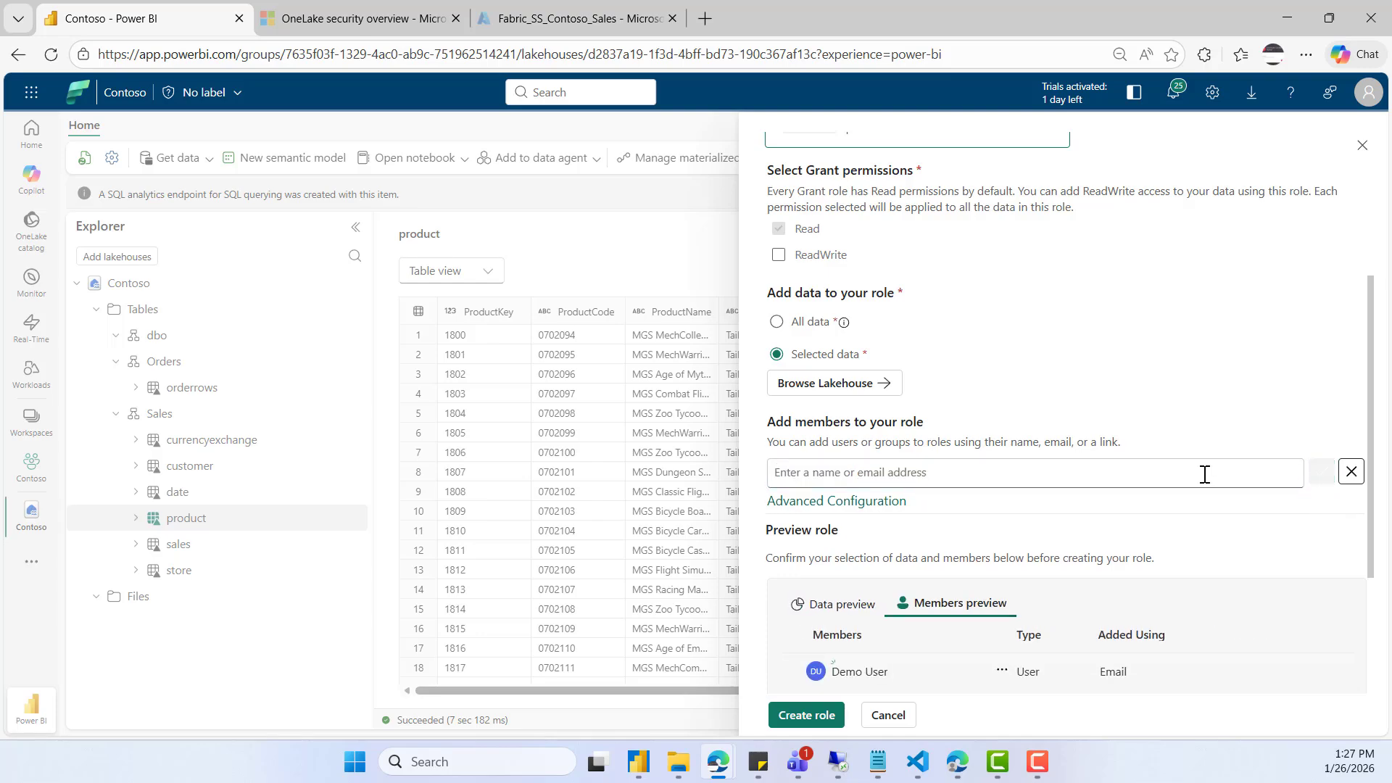
# - Review the role's members and selected Sales tables in the preview, and create the role
pyautogui.scroll(-5, 1063, 463)
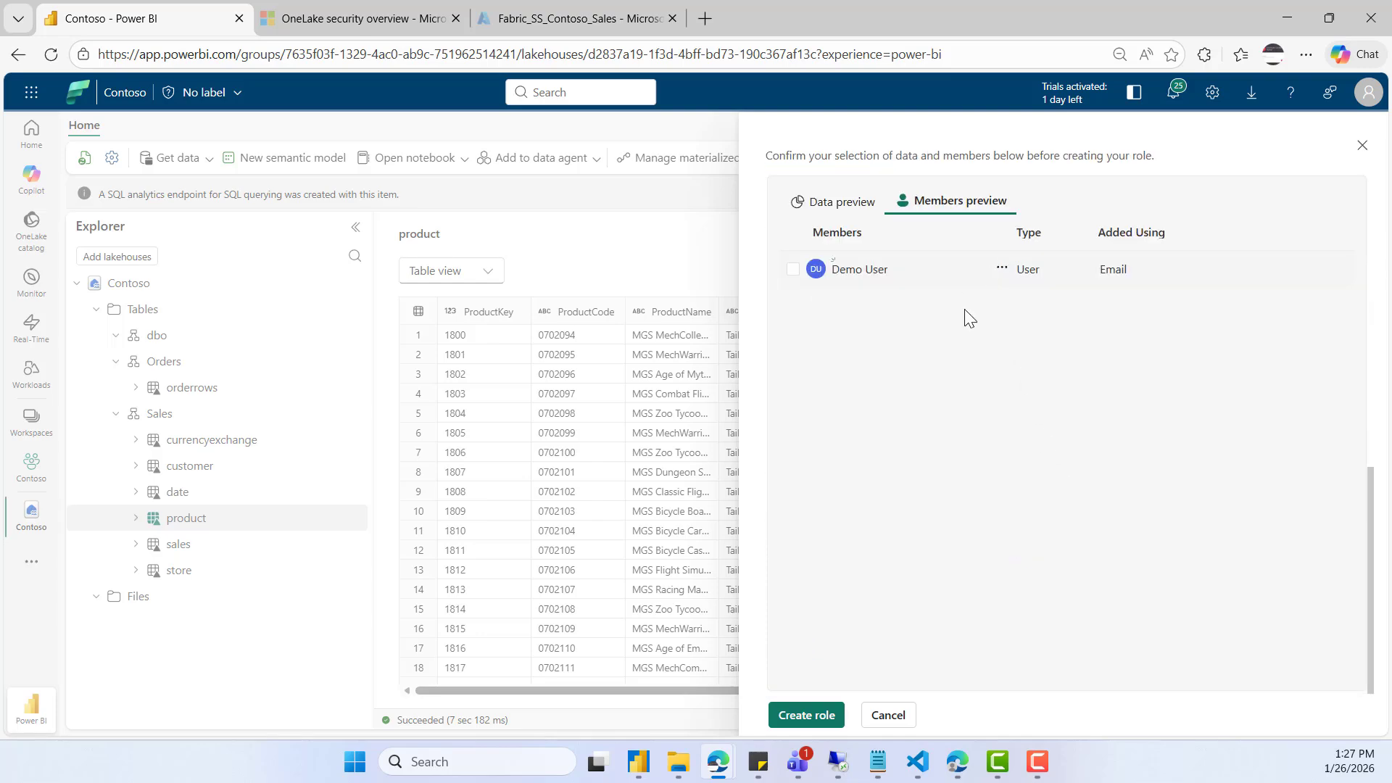
pyautogui.scroll(3, 970, 319)
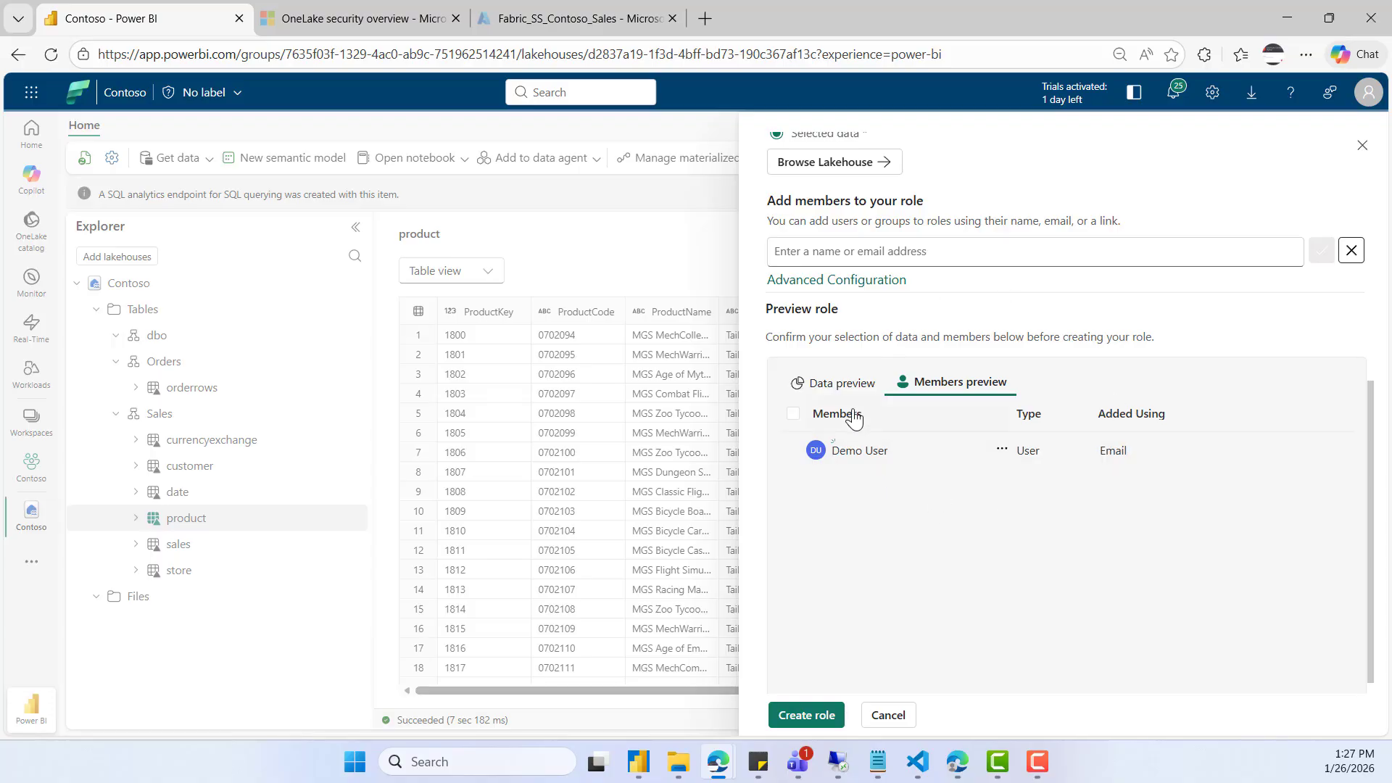
pyautogui.click(839, 390)
pyautogui.click(797, 491)
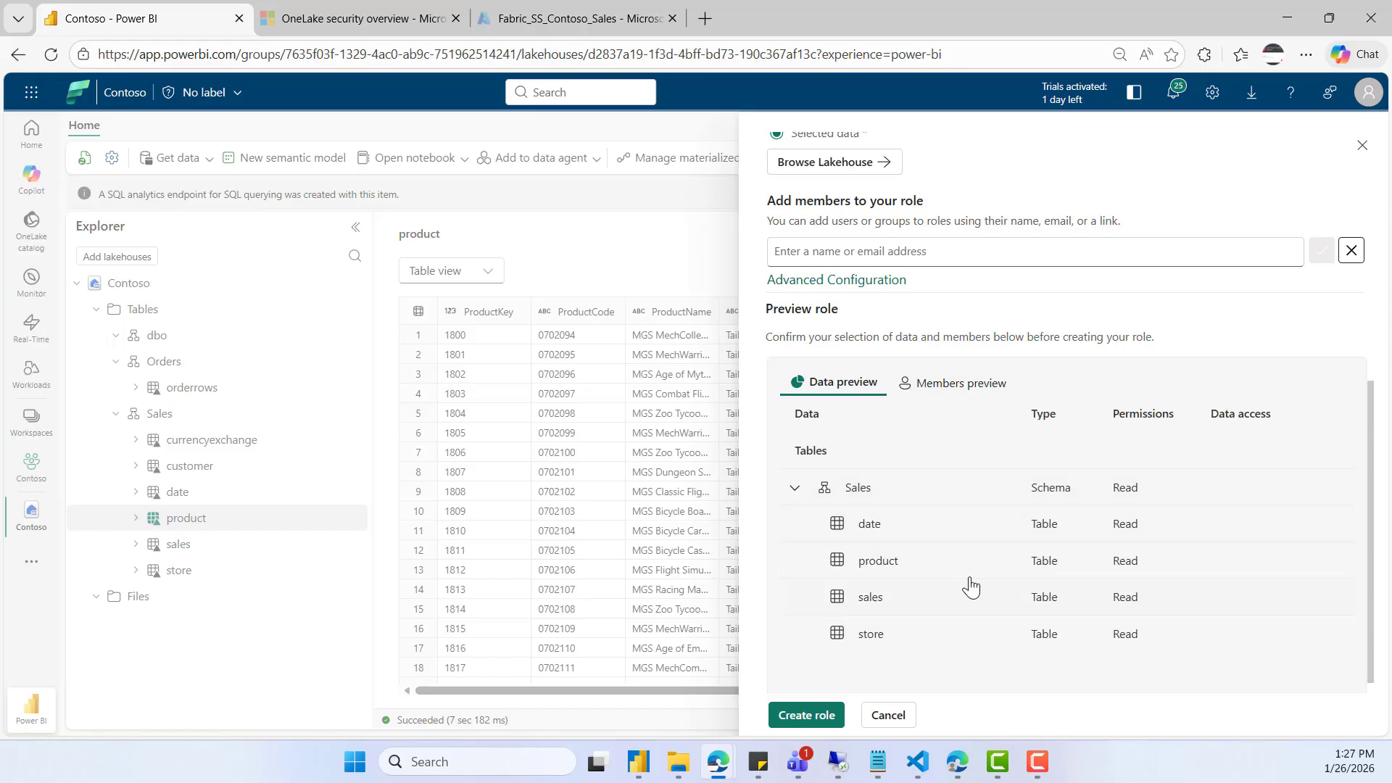
pyautogui.scroll(-3, 955, 556)
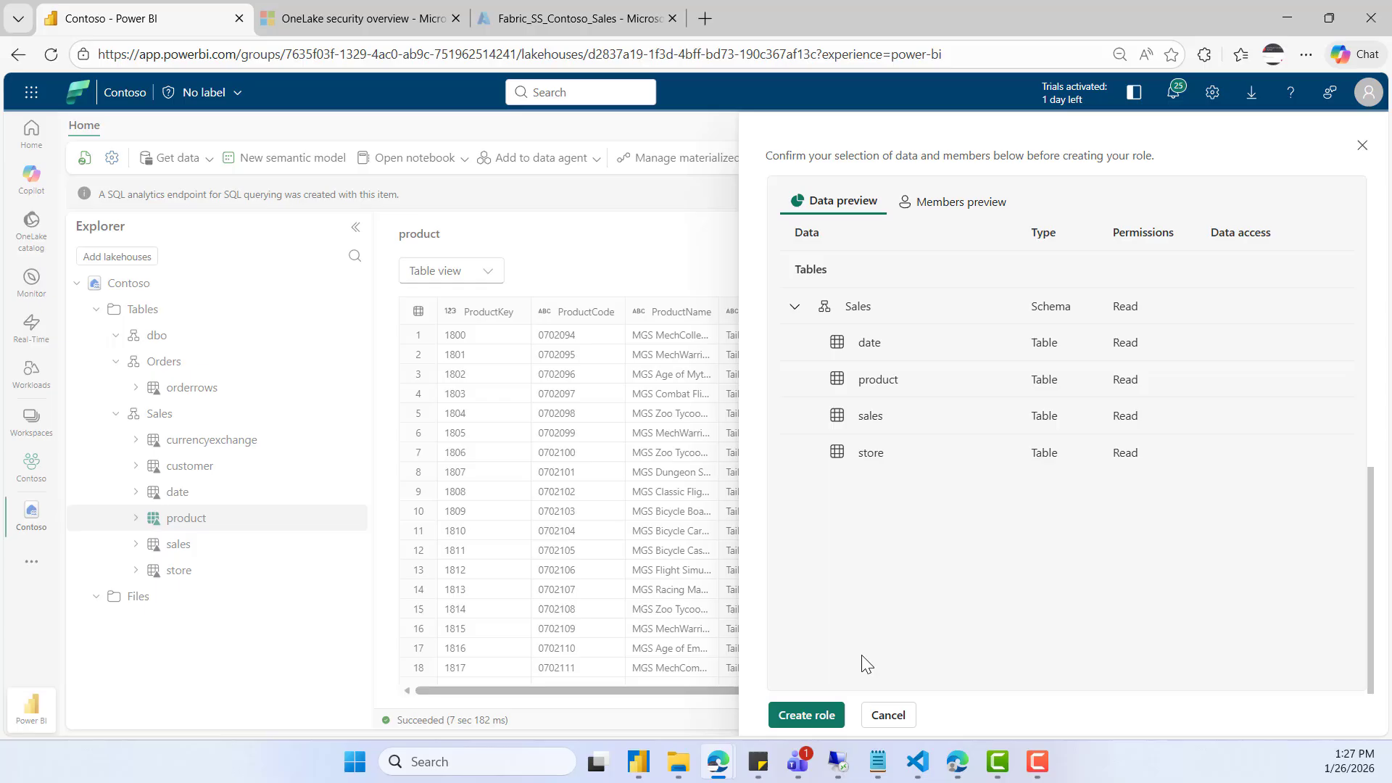
pyautogui.click(814, 716)
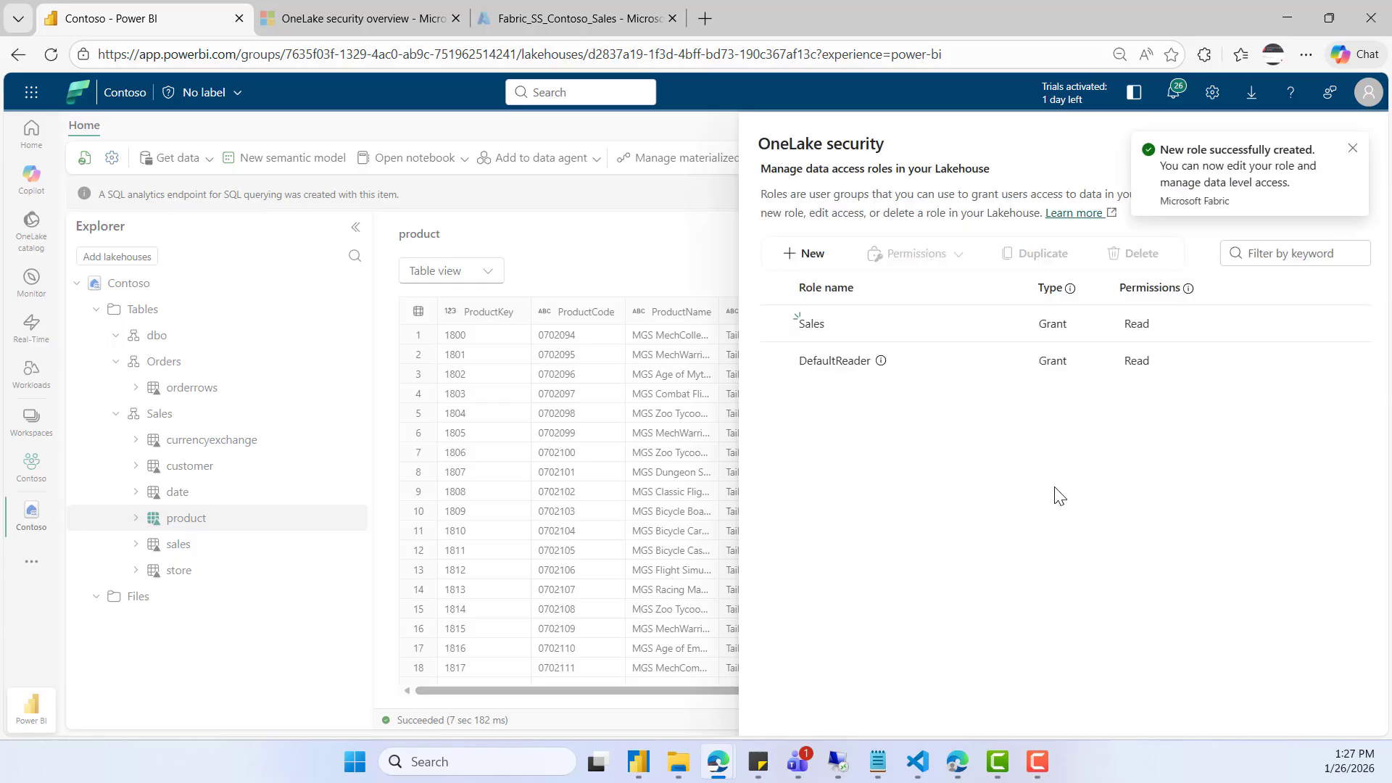
pyautogui.click(1356, 150)
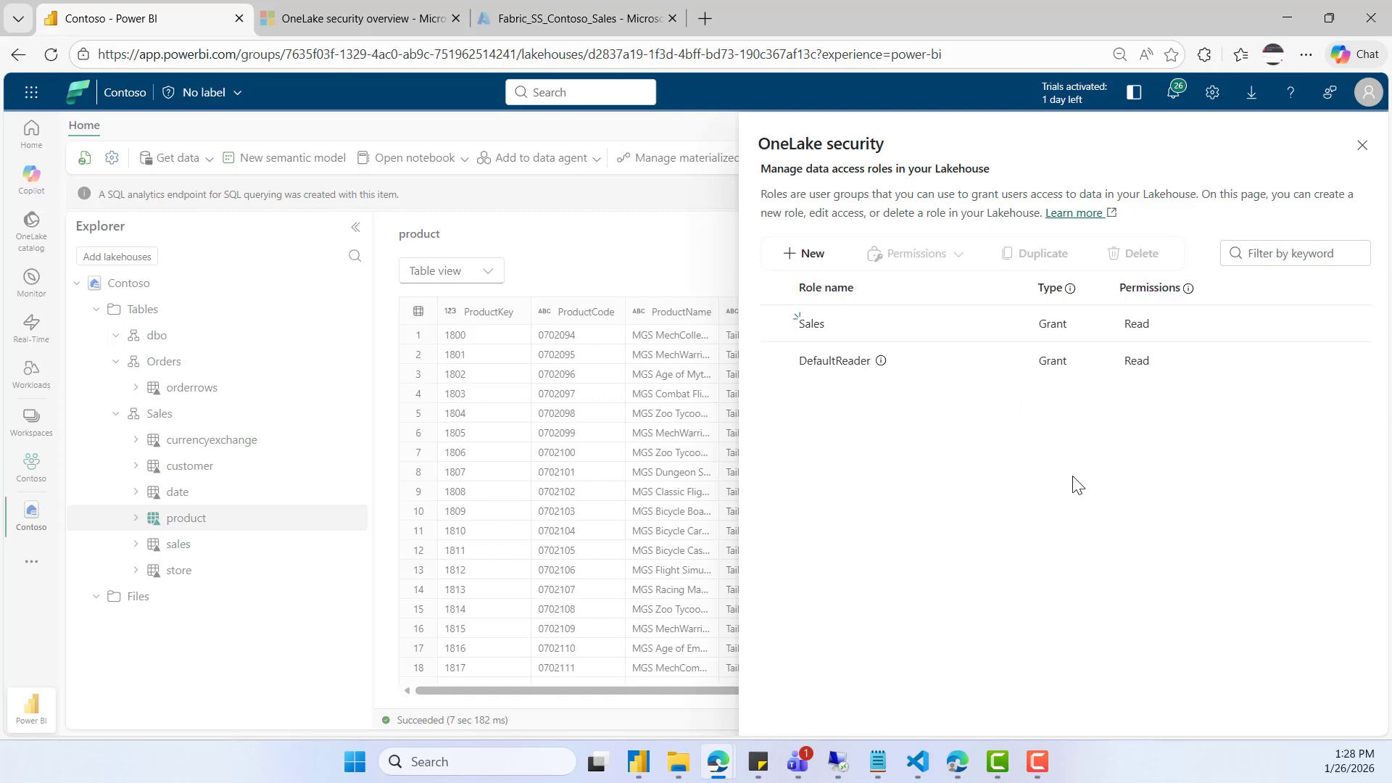
# - Open the Sales role, list its Sales schema tables, and open row security for the product table
pyautogui.click(812, 325)
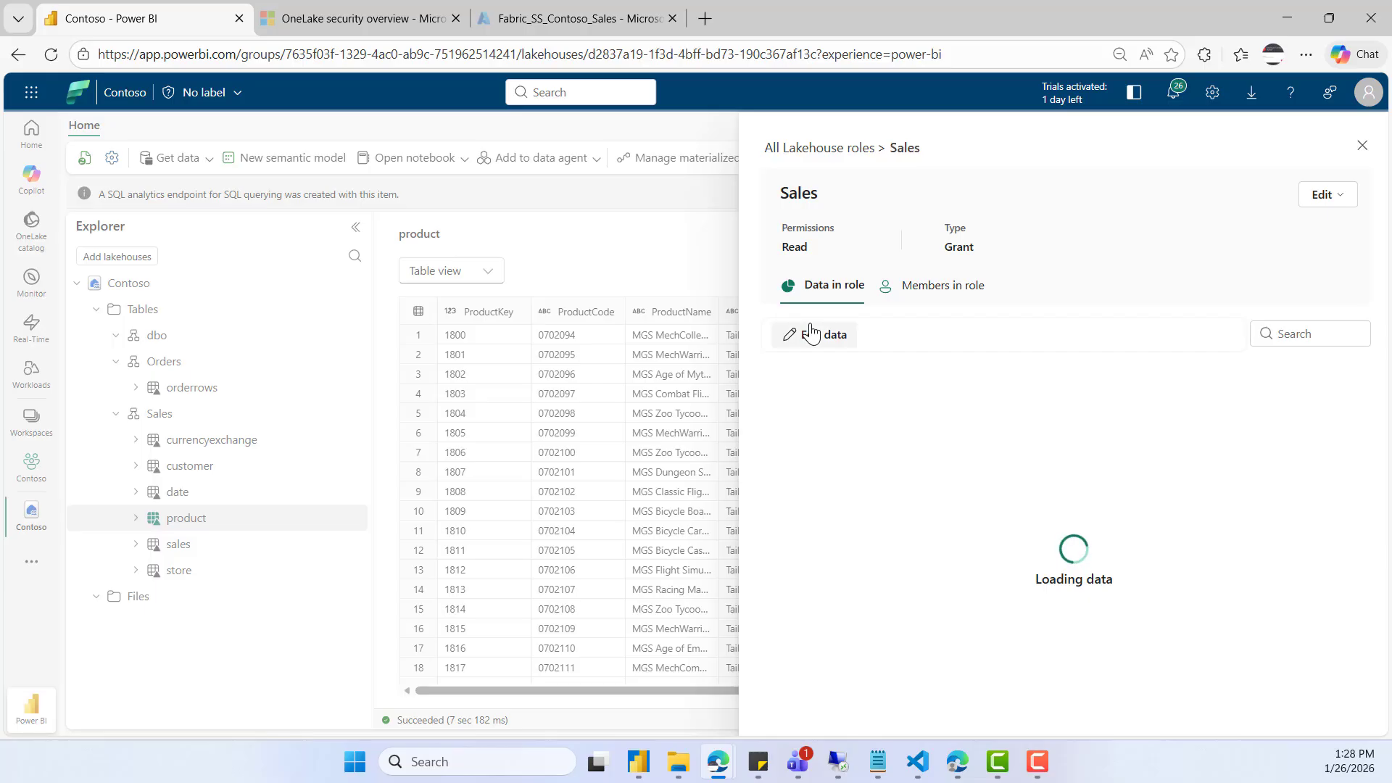
pyautogui.click(803, 451)
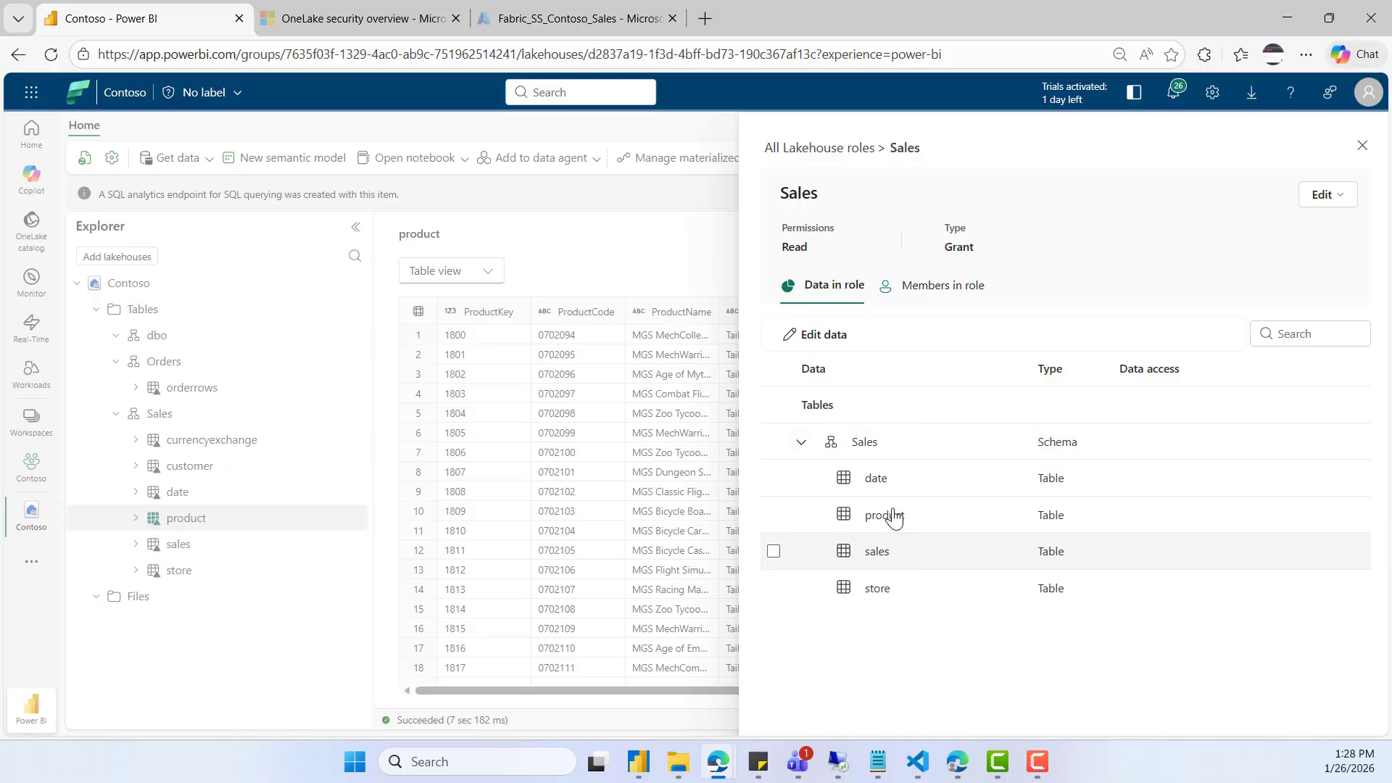
pyautogui.click(992, 480)
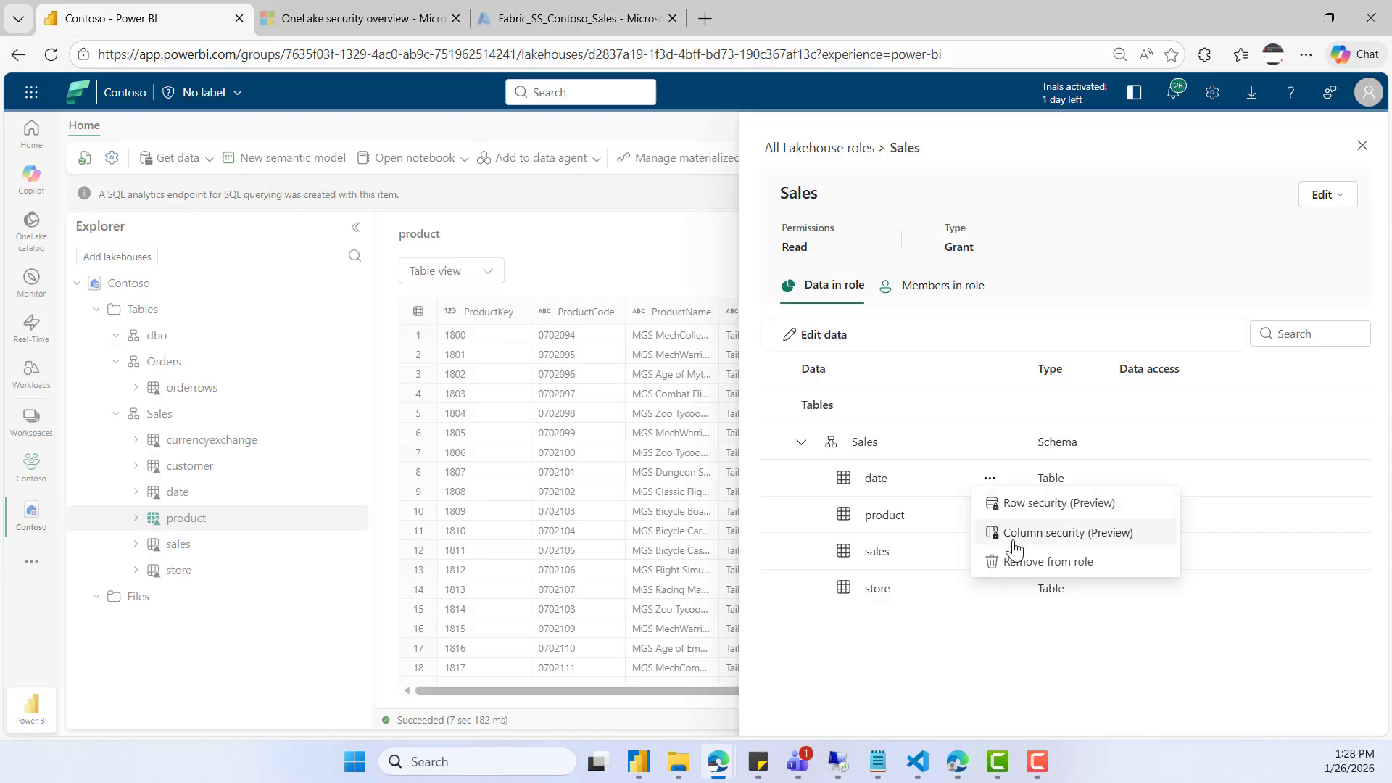
pyautogui.click(990, 656)
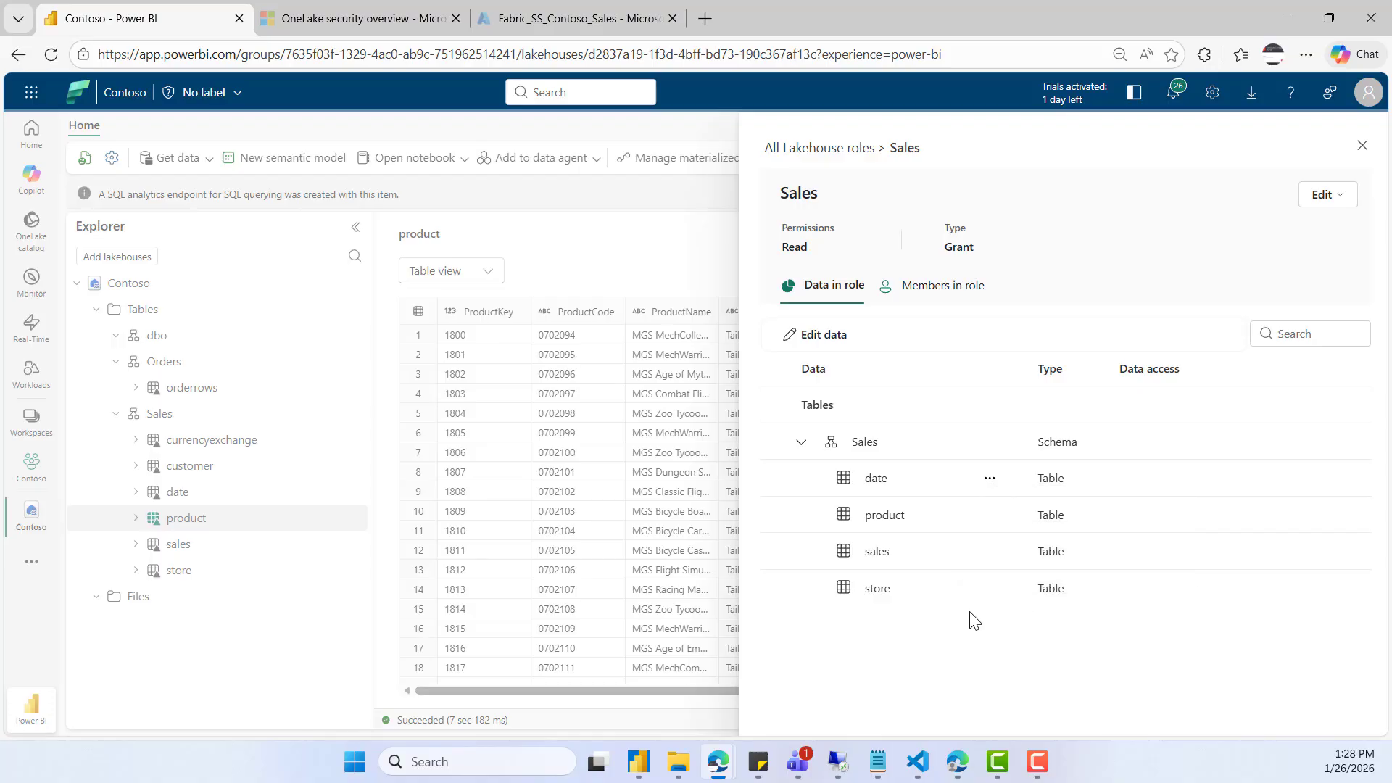
pyautogui.click(990, 517)
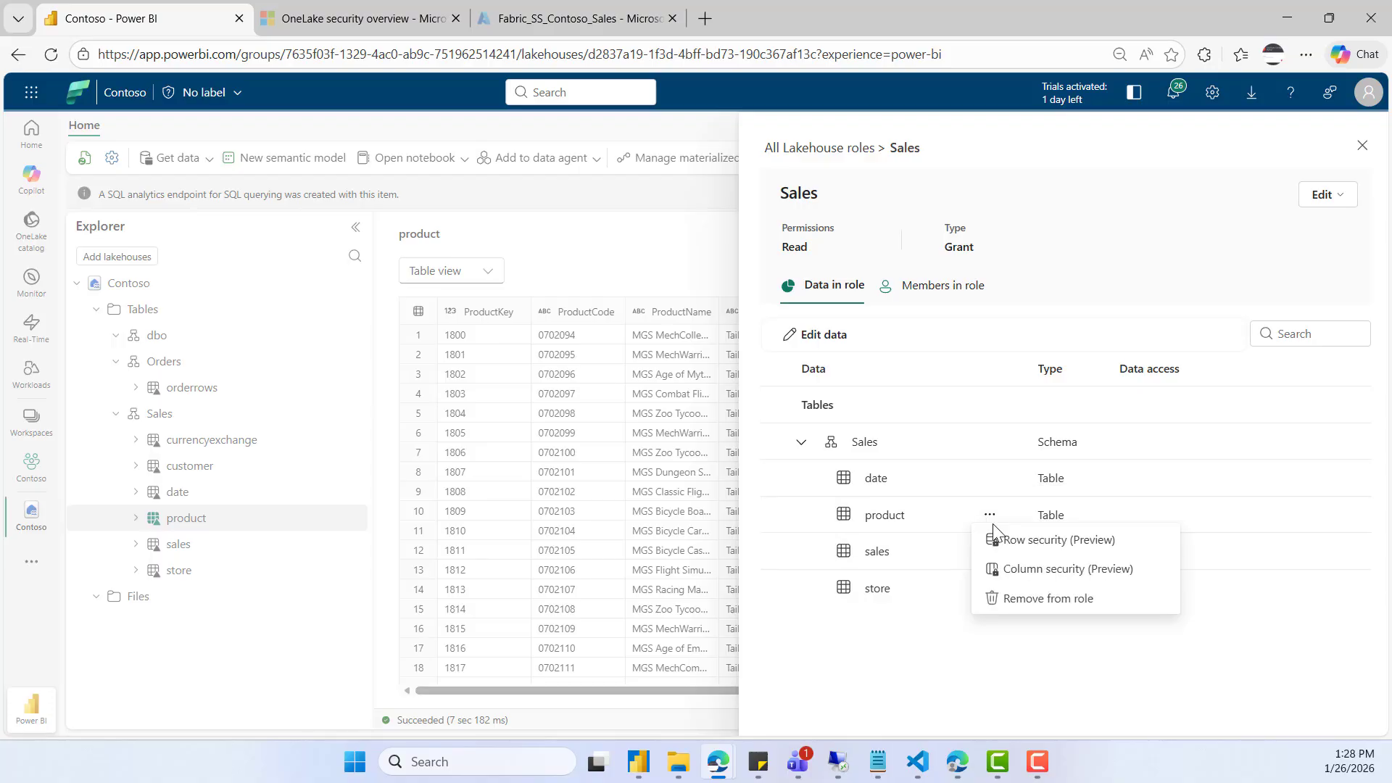
pyautogui.click(1100, 541)
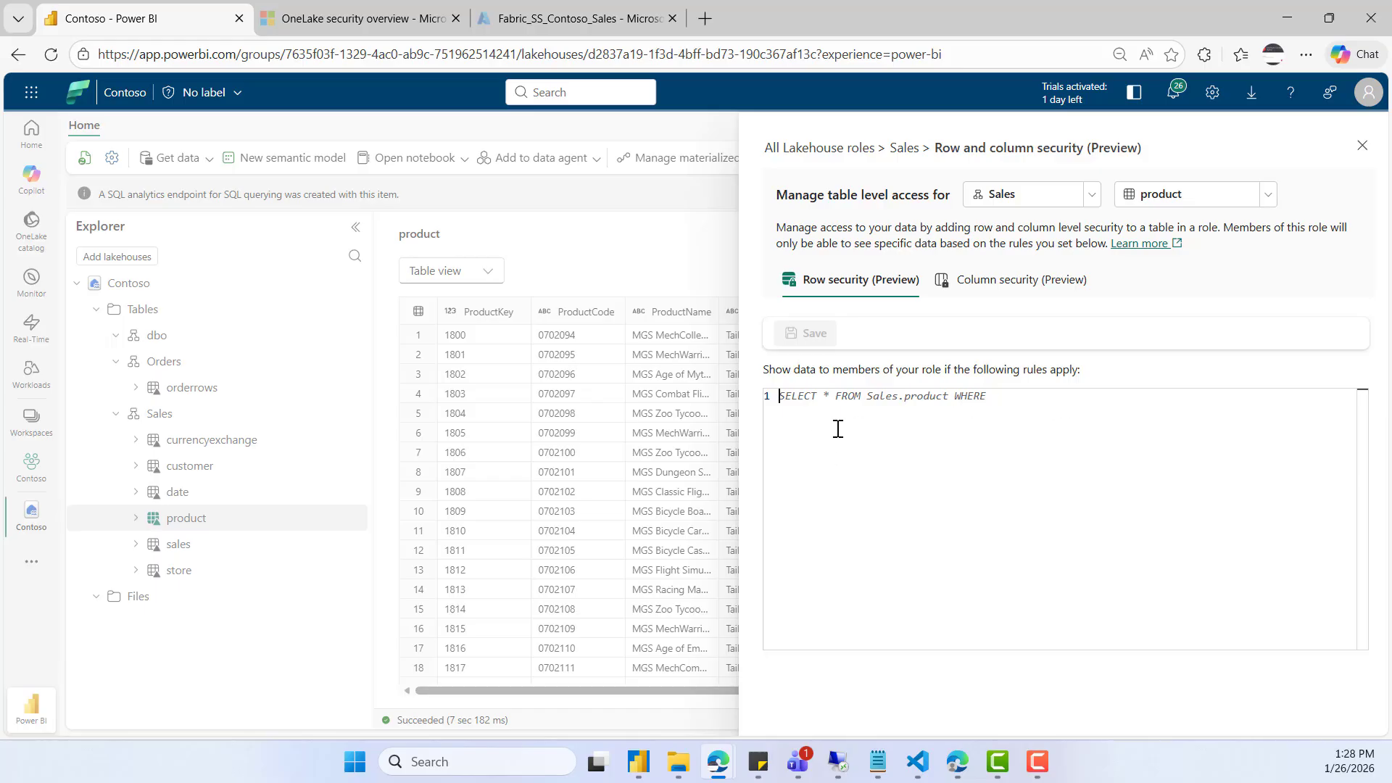
pyautogui.write('SELECT * FROM Sales.product WHERE SELECT')
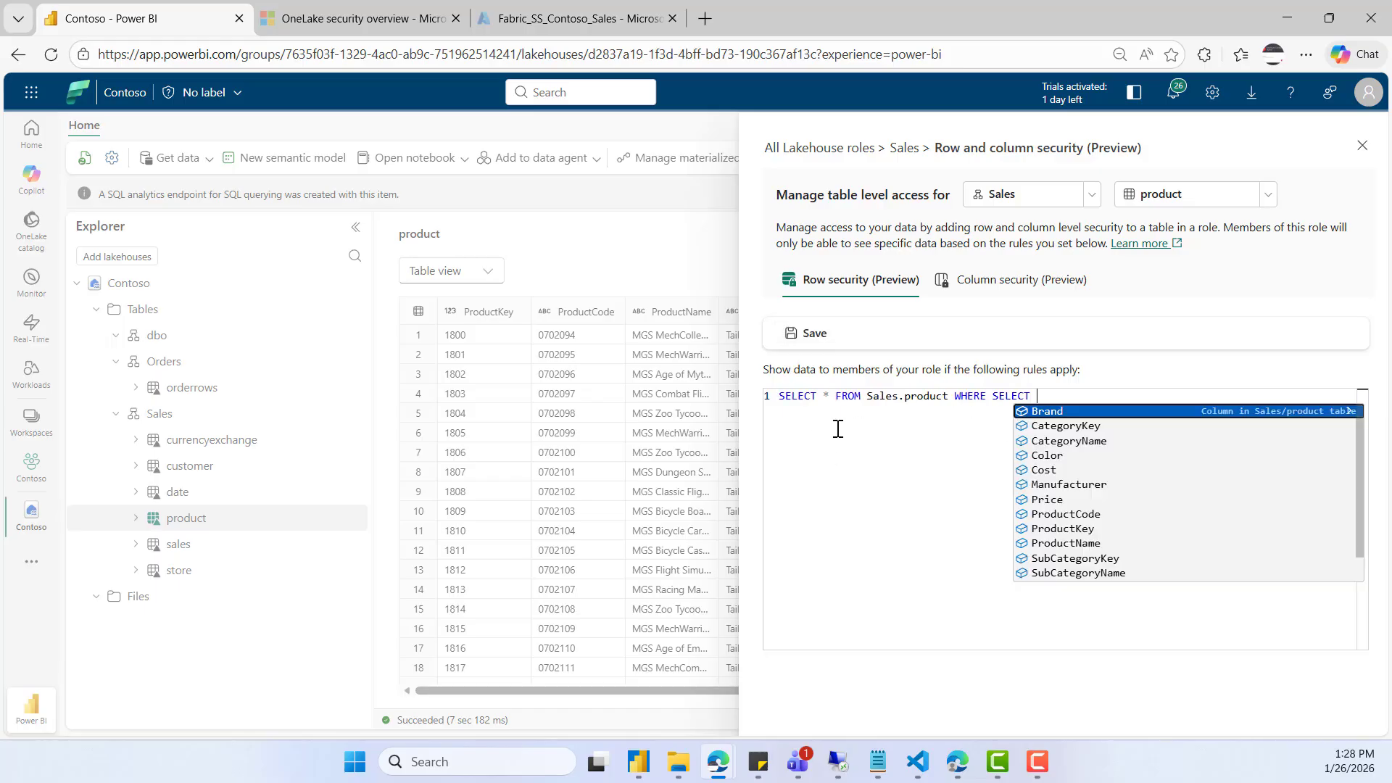
pyautogui.press('BackSpace')
pyautogui.press('BackSpace')
pyautogui.press('BackSpace')
pyautogui.press('BackSpace')
pyautogui.press('BackSpace')
pyautogui.press('BackSpace')
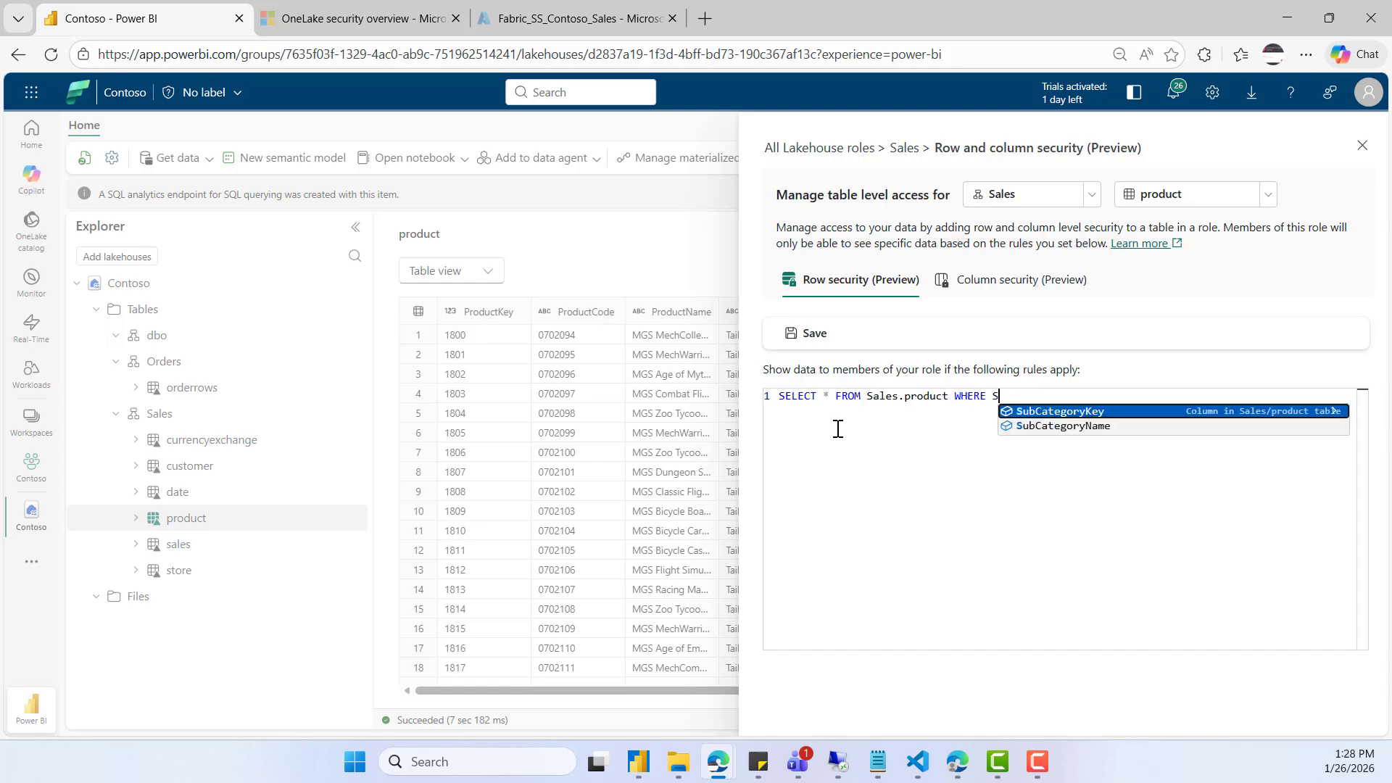
pyautogui.write('PRODU')
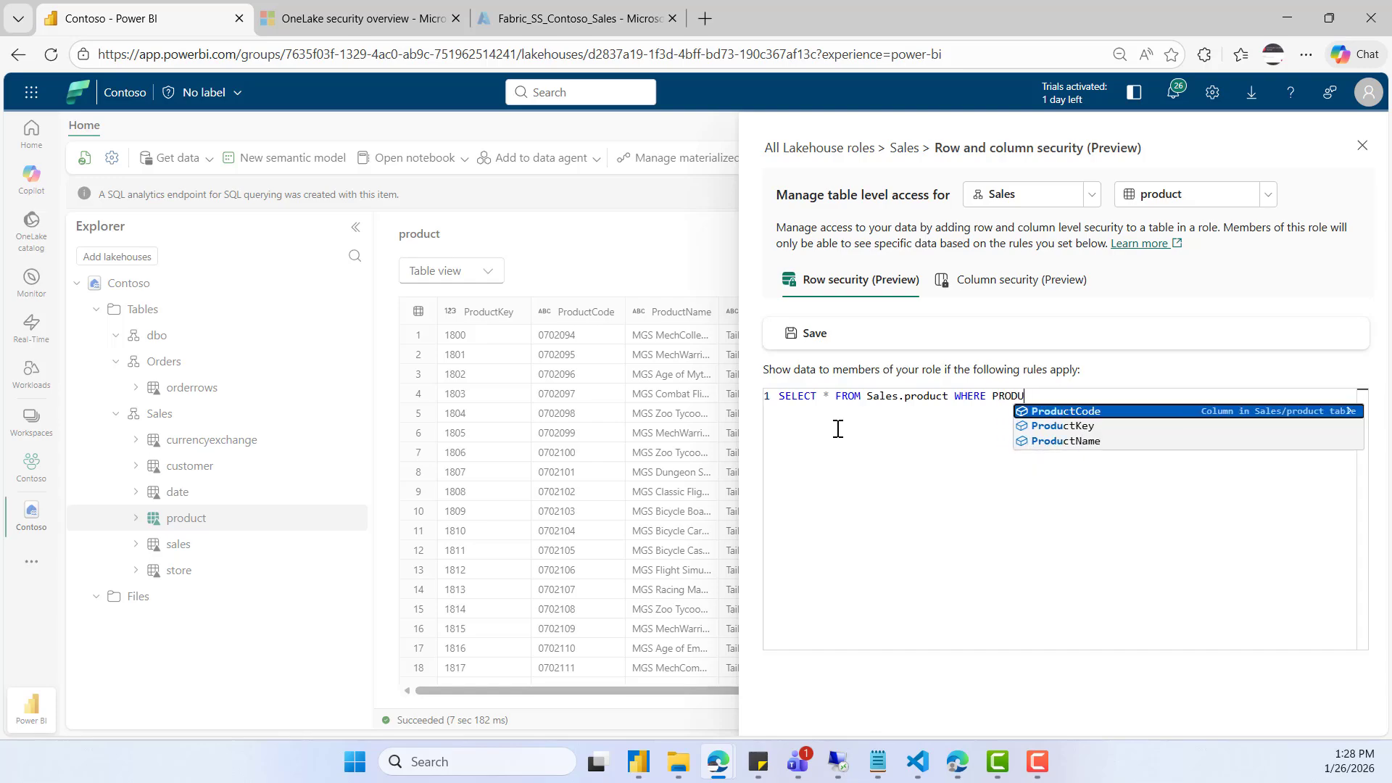
pyautogui.press('BackSpace')
pyautogui.press('BackSpace')
pyautogui.press('BackSpace')
pyautogui.press('BackSpace')
pyautogui.press('BackSpace')
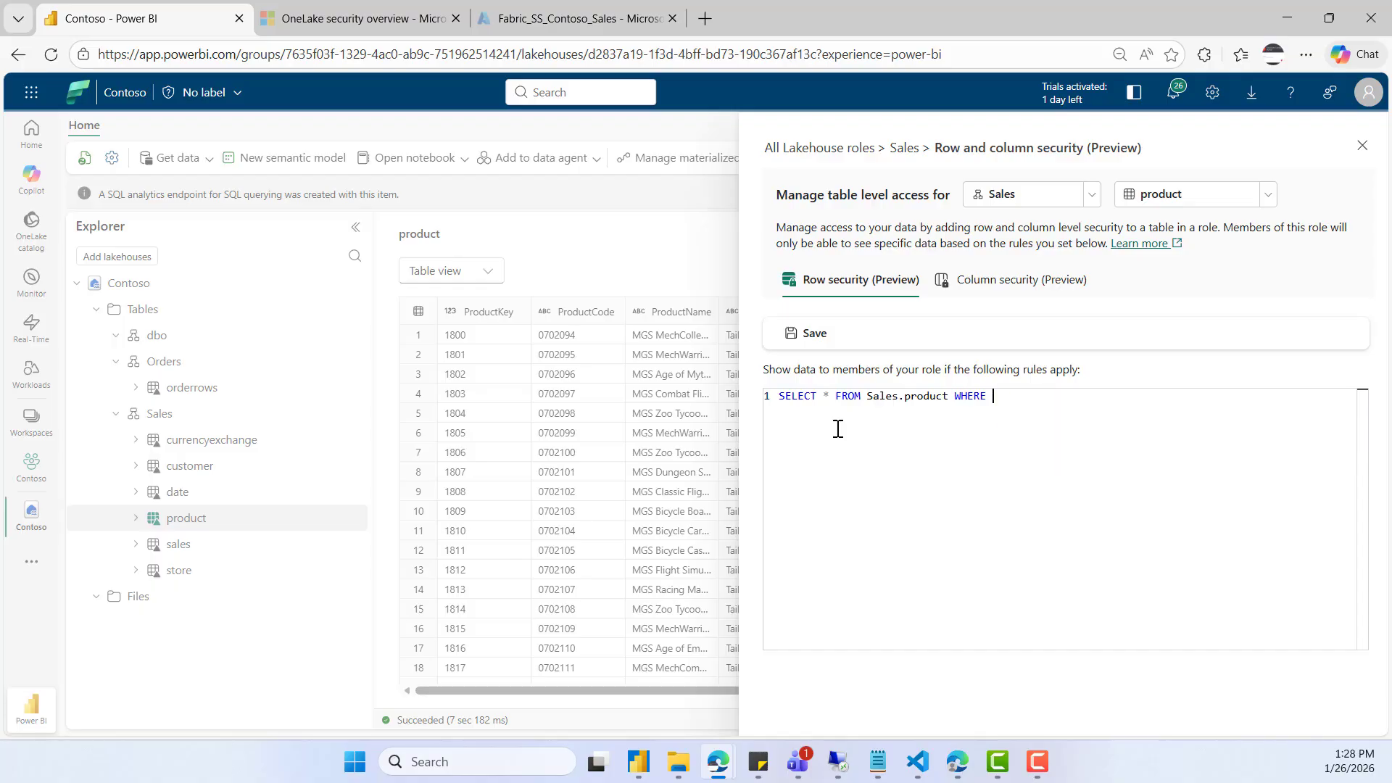
# - Restrict the product table's rows with the rule WHERE Color='Black' and save it
pyautogui.write('COL')
pyautogui.press('Tab')
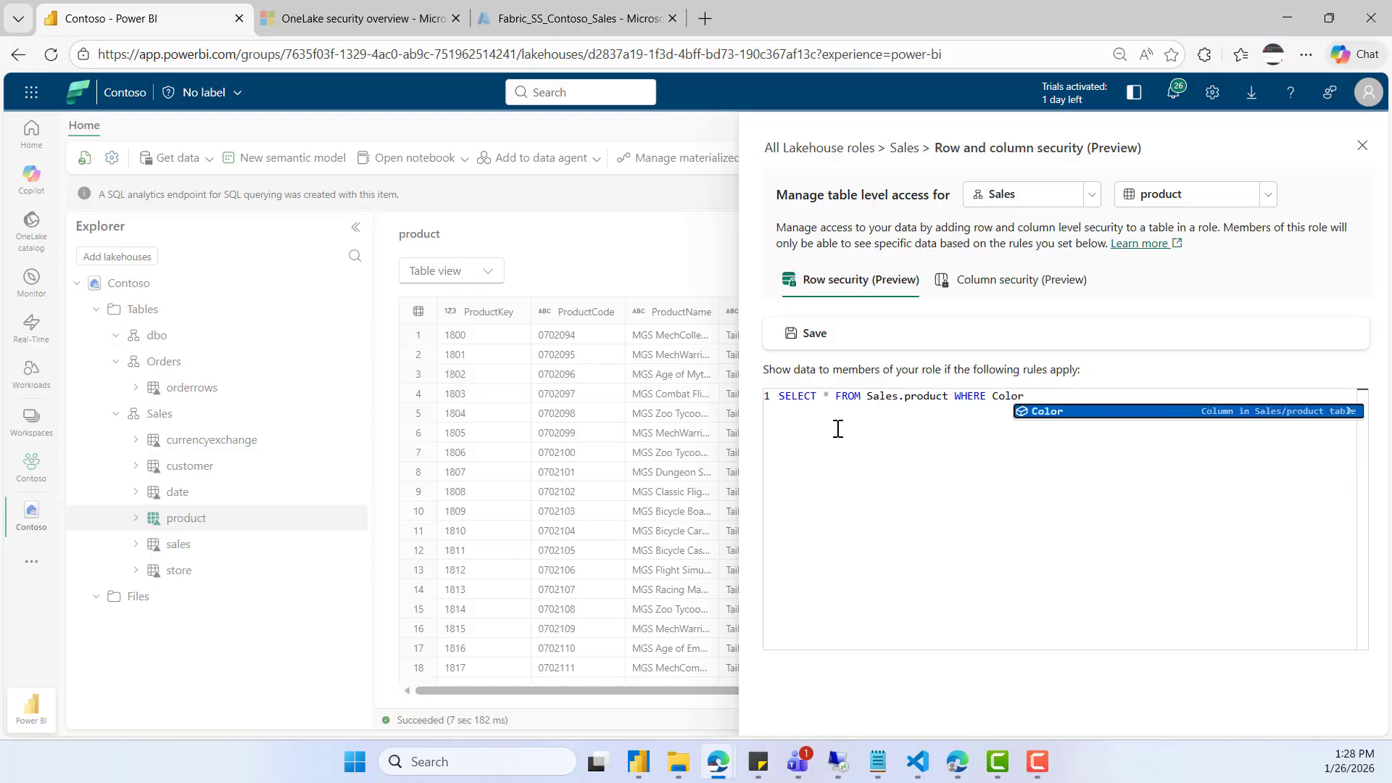
pyautogui.write("='bLAC")
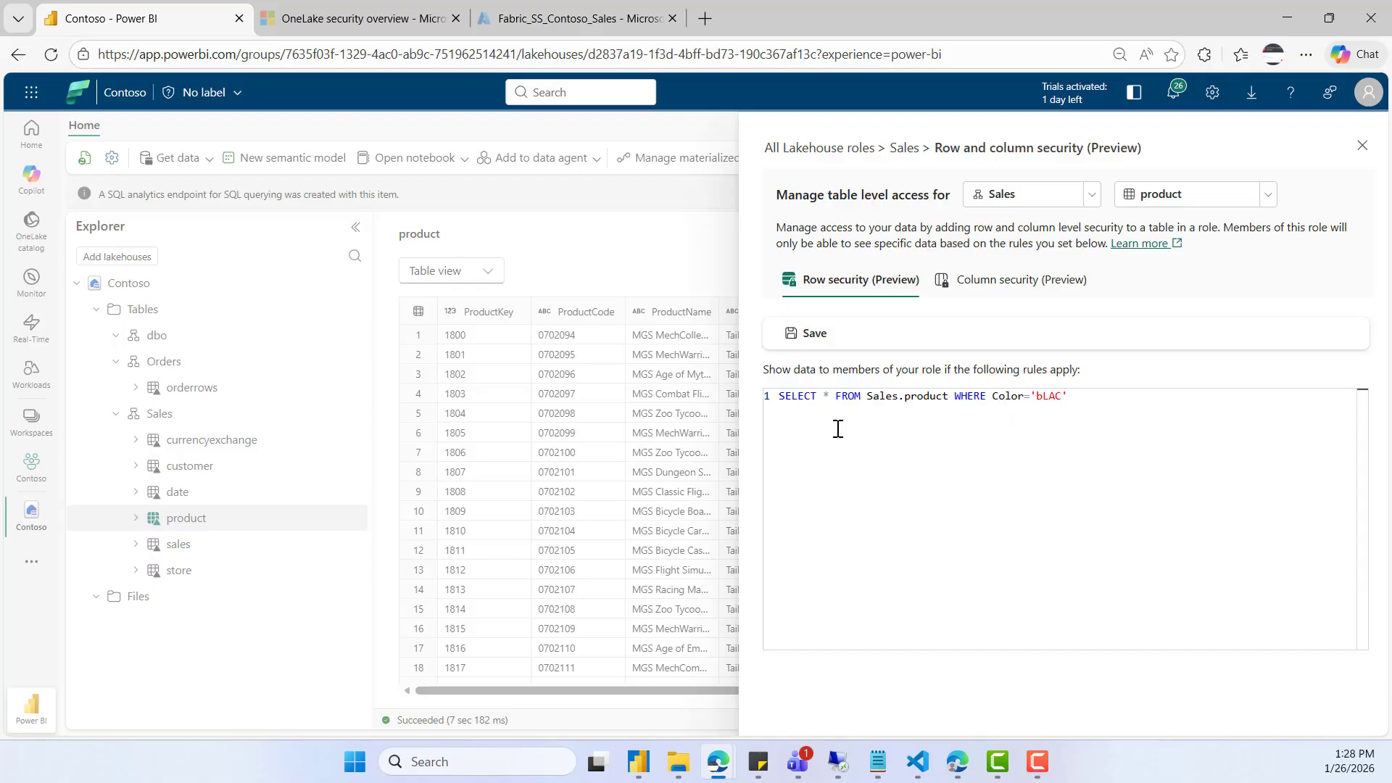
pyautogui.write('Black')
pyautogui.click(793, 342)
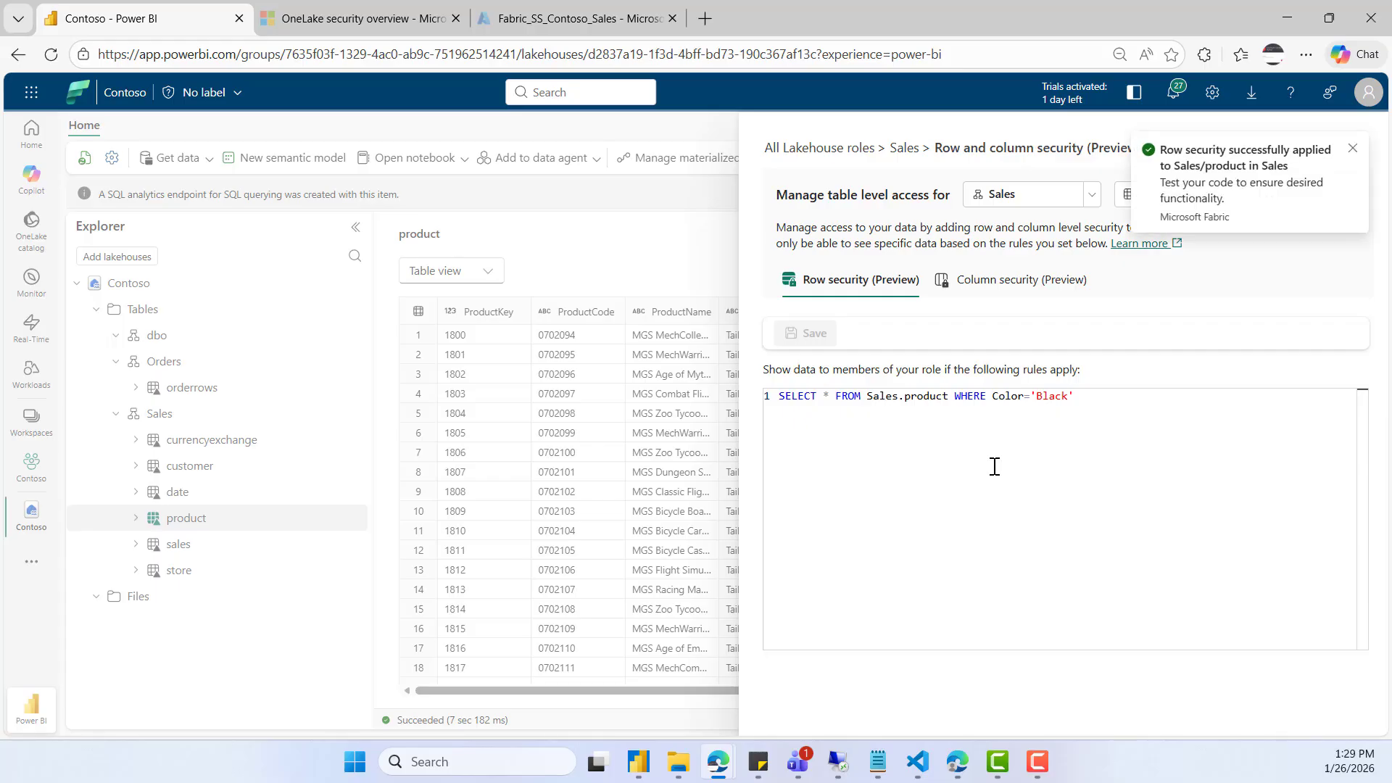
pyautogui.click(1353, 149)
# - Return to the Sales role and enable column-level security on its sales table
pyautogui.click(904, 148)
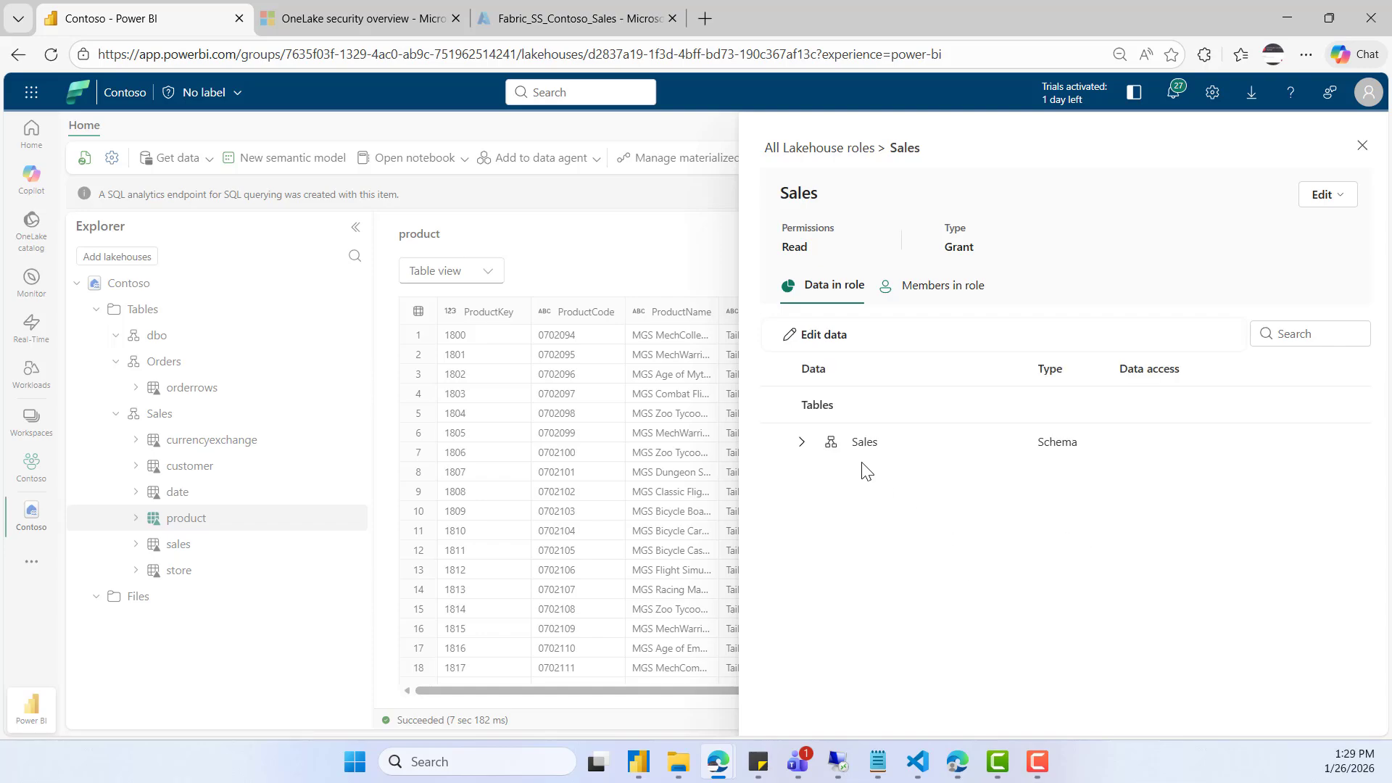
pyautogui.click(800, 442)
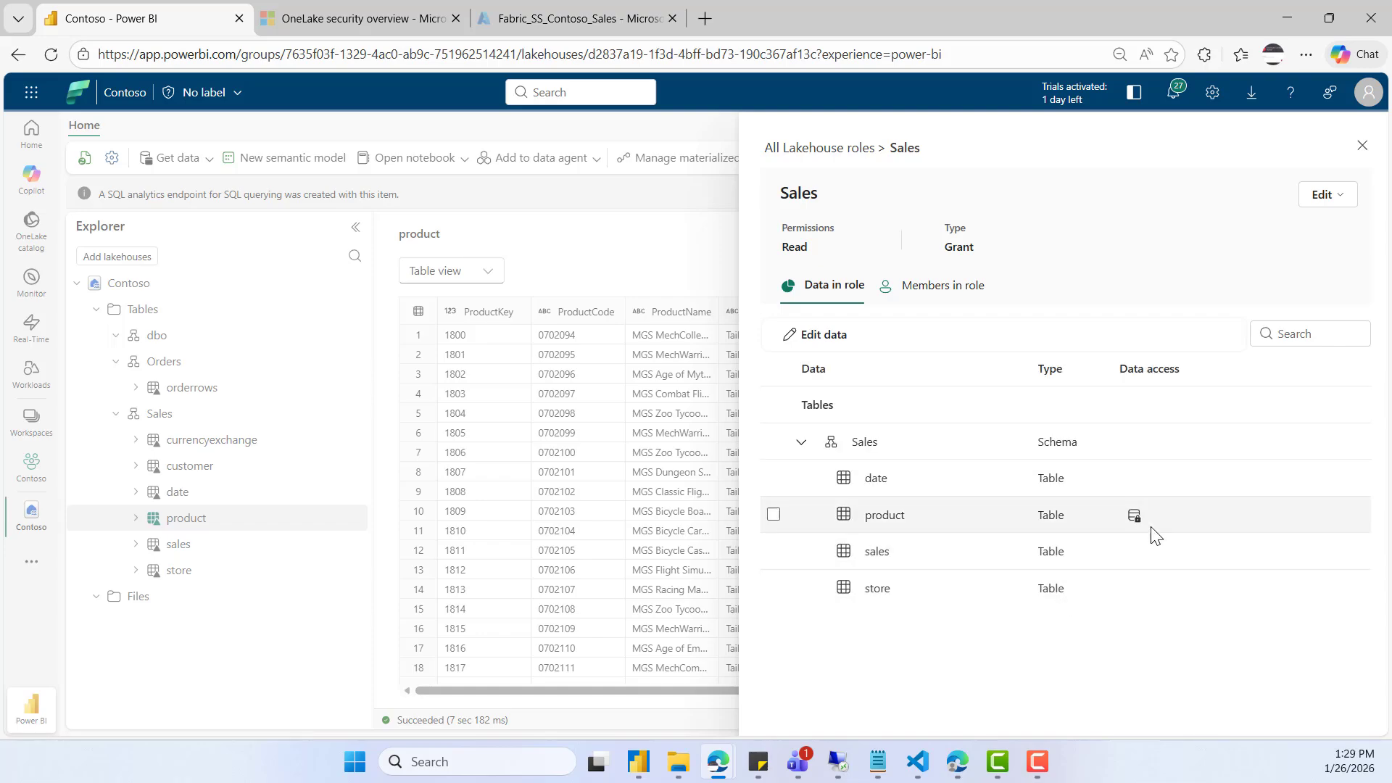
pyautogui.moveTo(1135, 519)
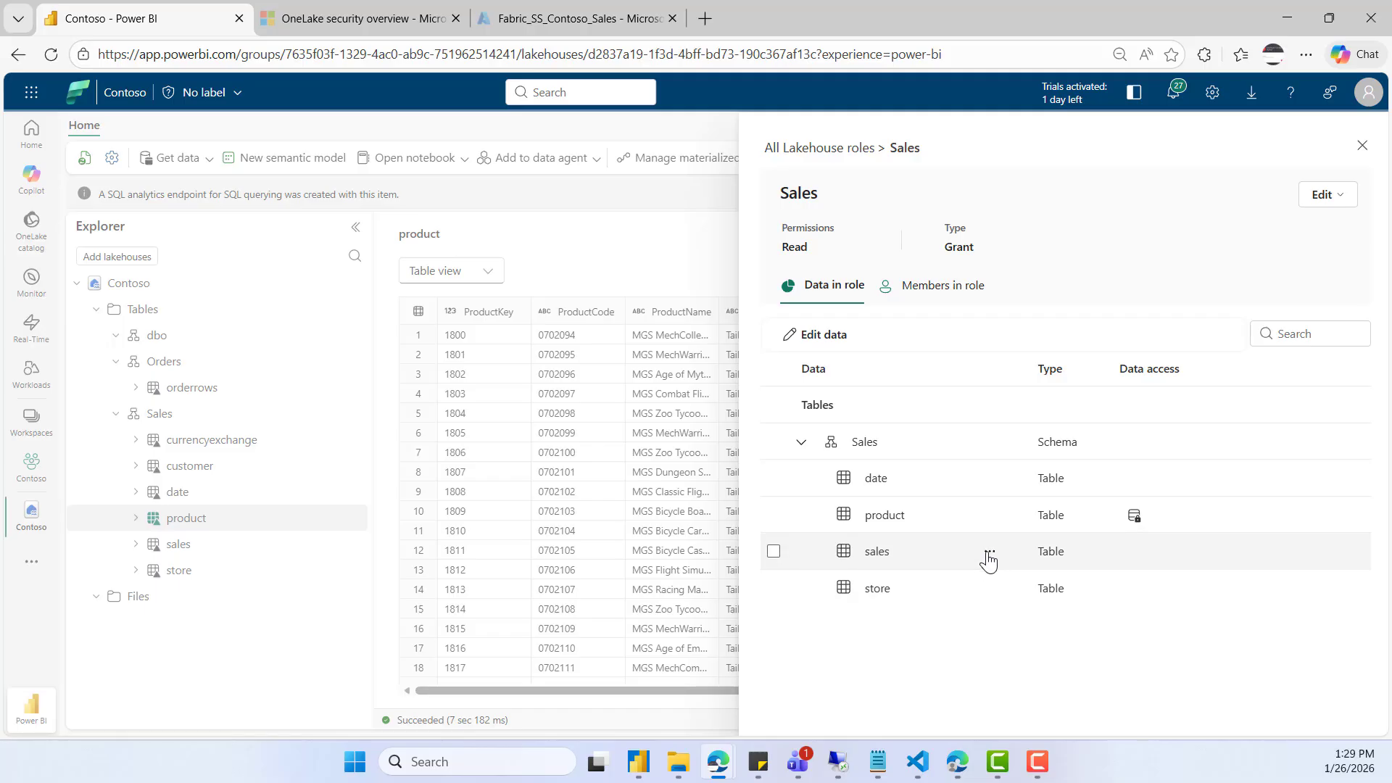
pyautogui.click(989, 556)
pyautogui.click(1034, 612)
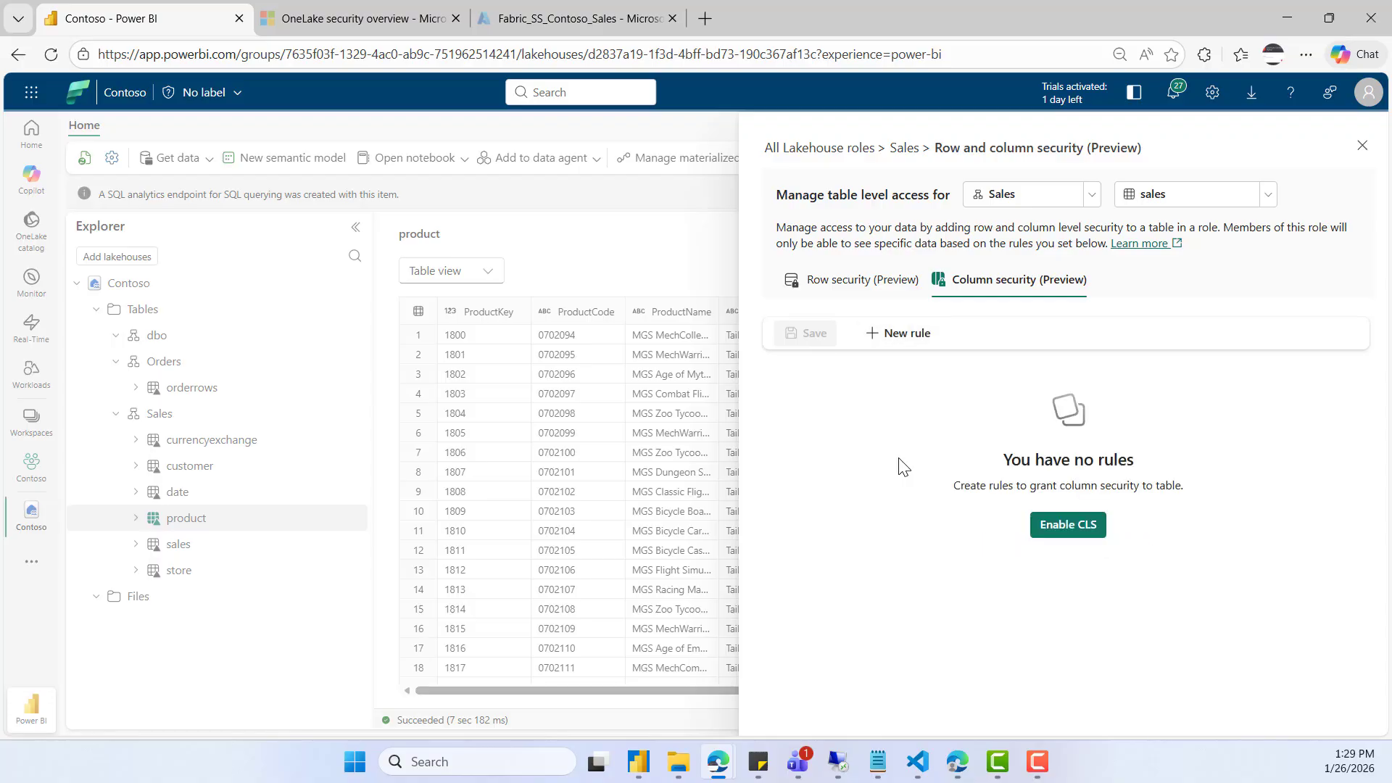
pyautogui.click(1057, 527)
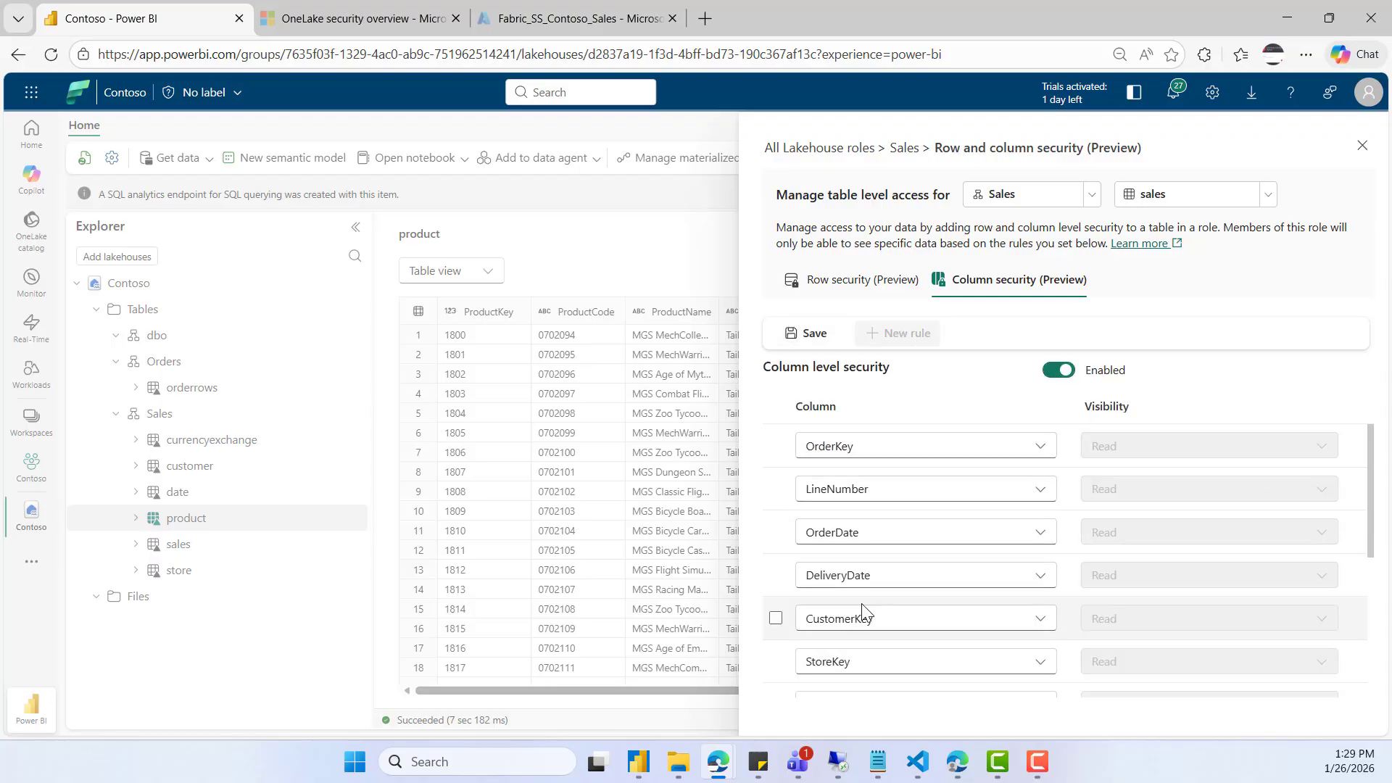
# - Remove the NetPrice column from the sales table's readable columns and save the column security
pyautogui.scroll(-4, 917, 609)
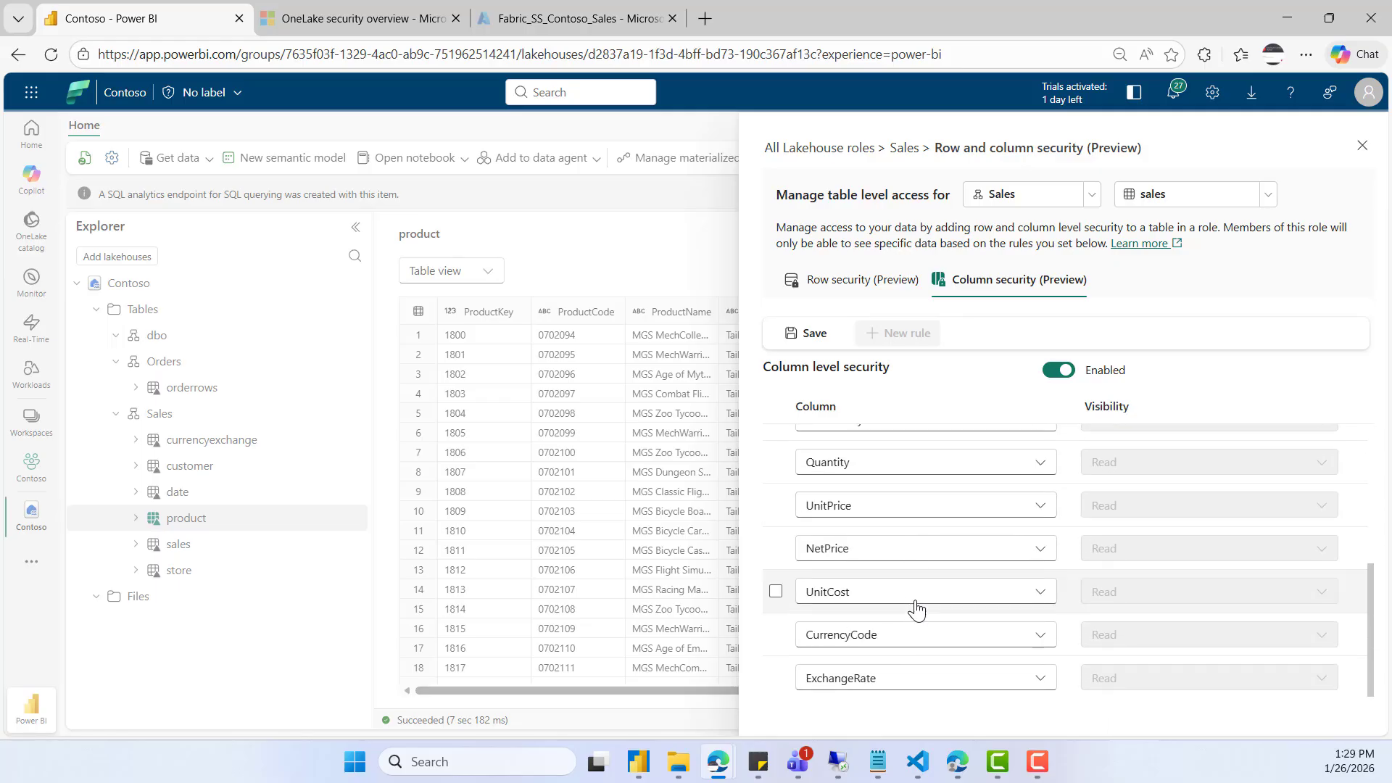
pyautogui.click(776, 549)
pyautogui.click(822, 337)
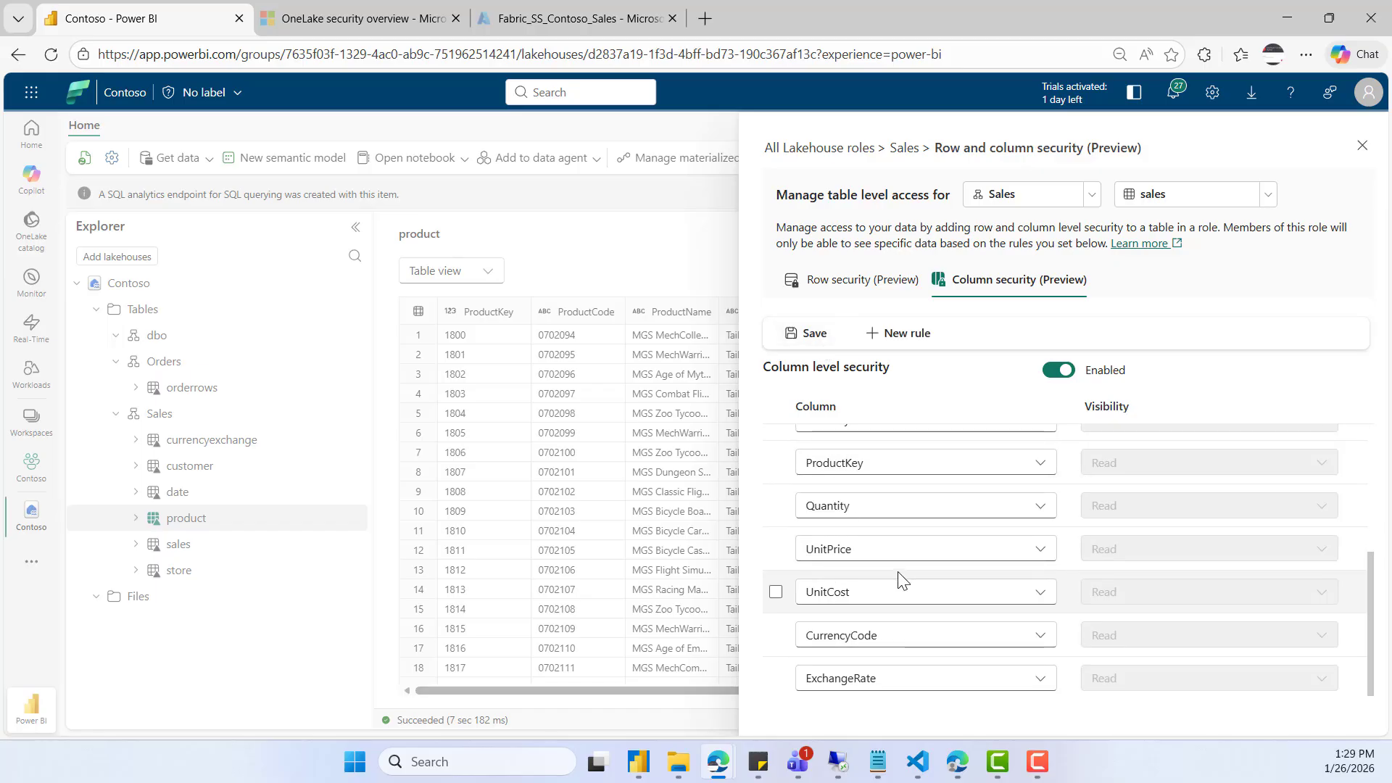
pyautogui.scroll(3, 899, 578)
pyautogui.click(812, 335)
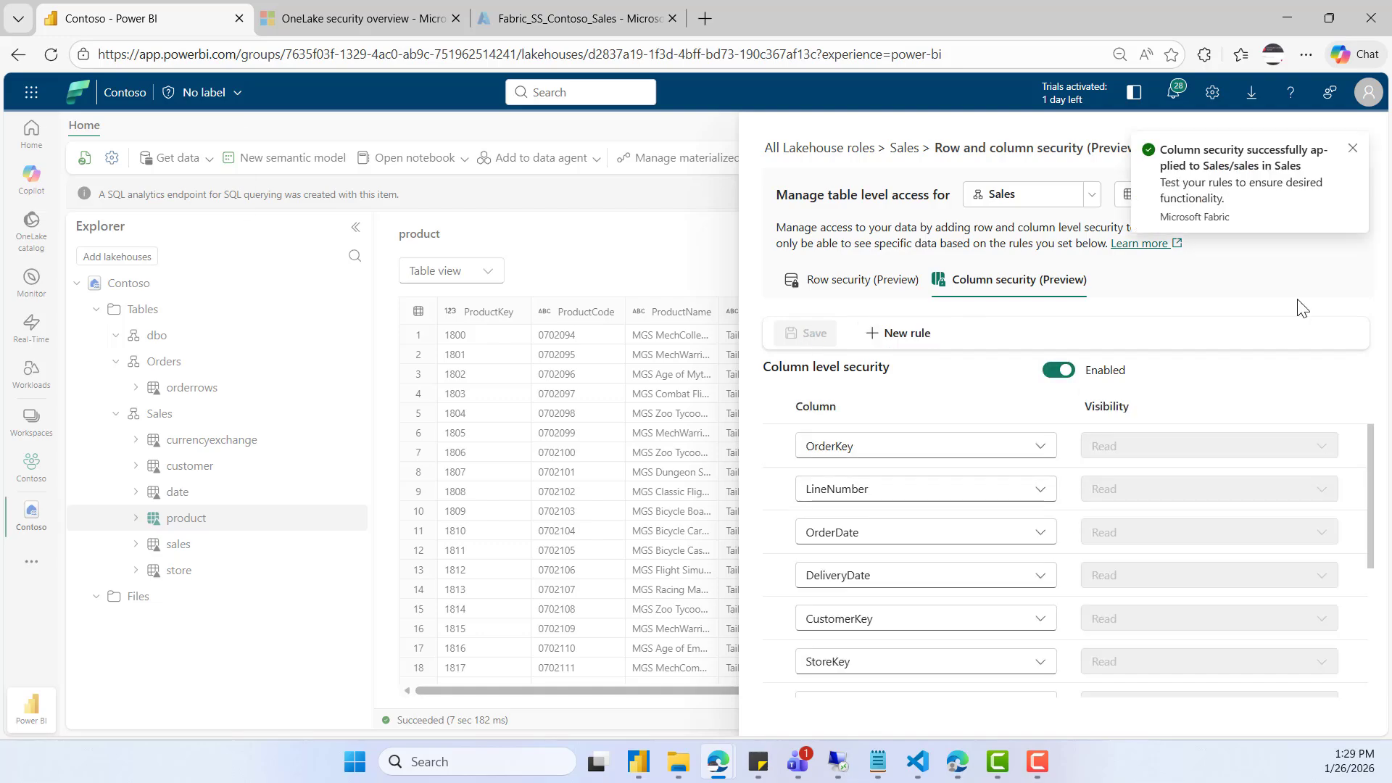
pyautogui.click(1354, 149)
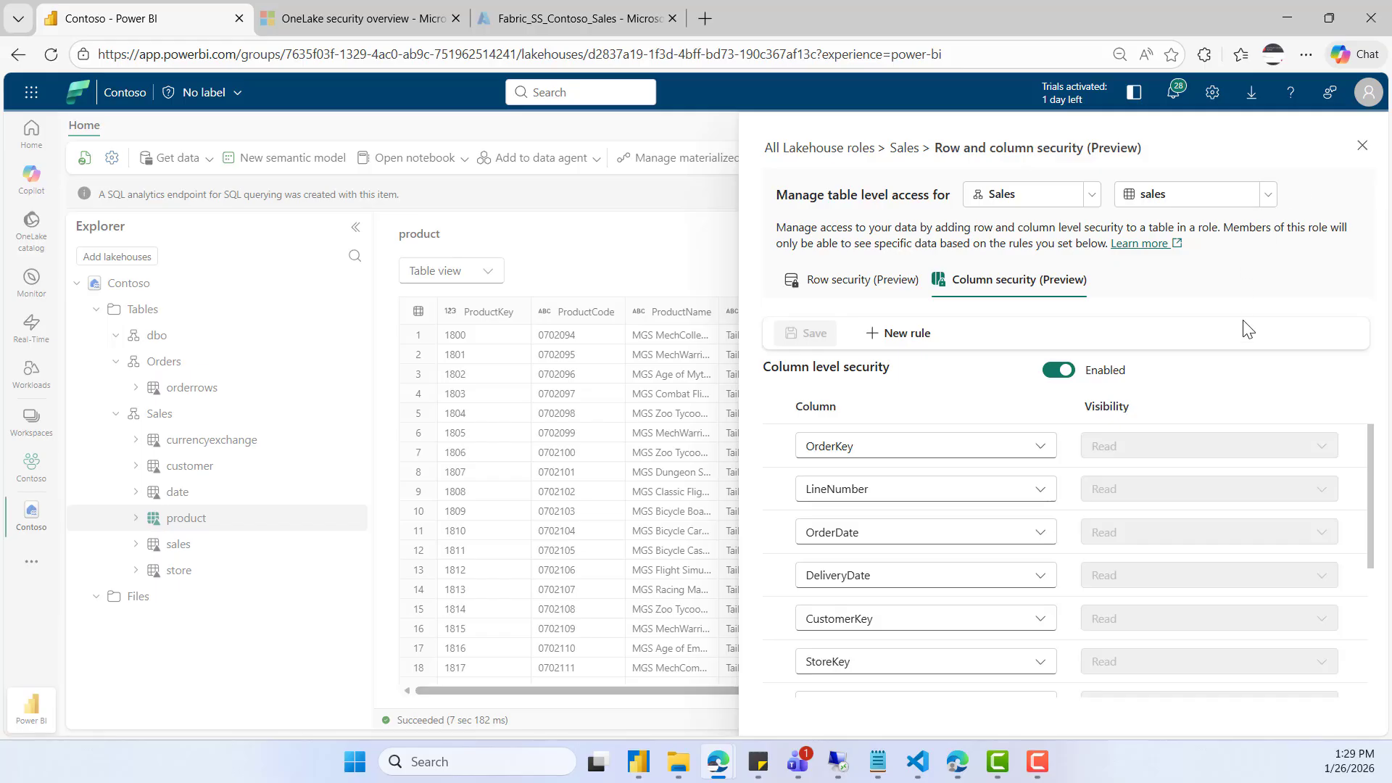
# - Leave the OneLake security settings and open the permissions page of the Contoso lakehouse from its workspace
pyautogui.click(1362, 147)
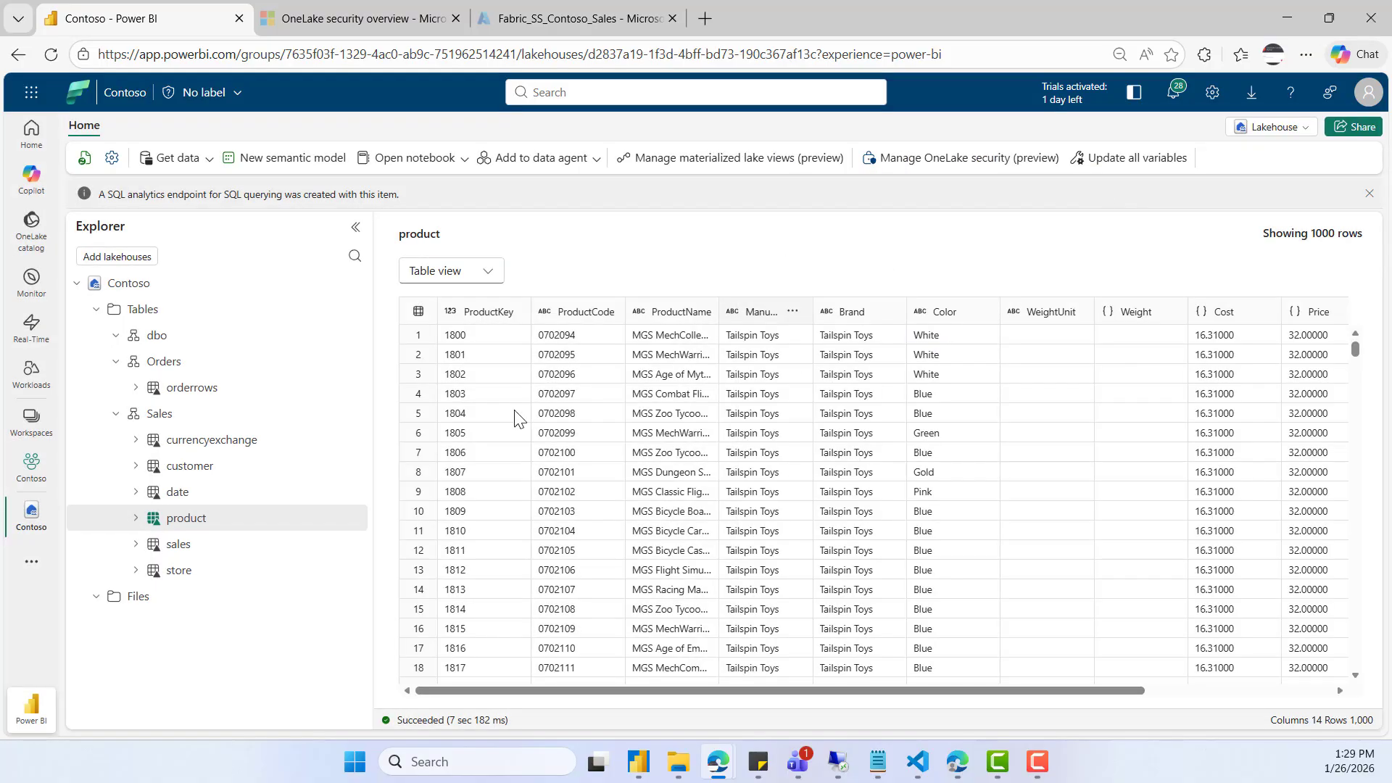
pyautogui.click(31, 470)
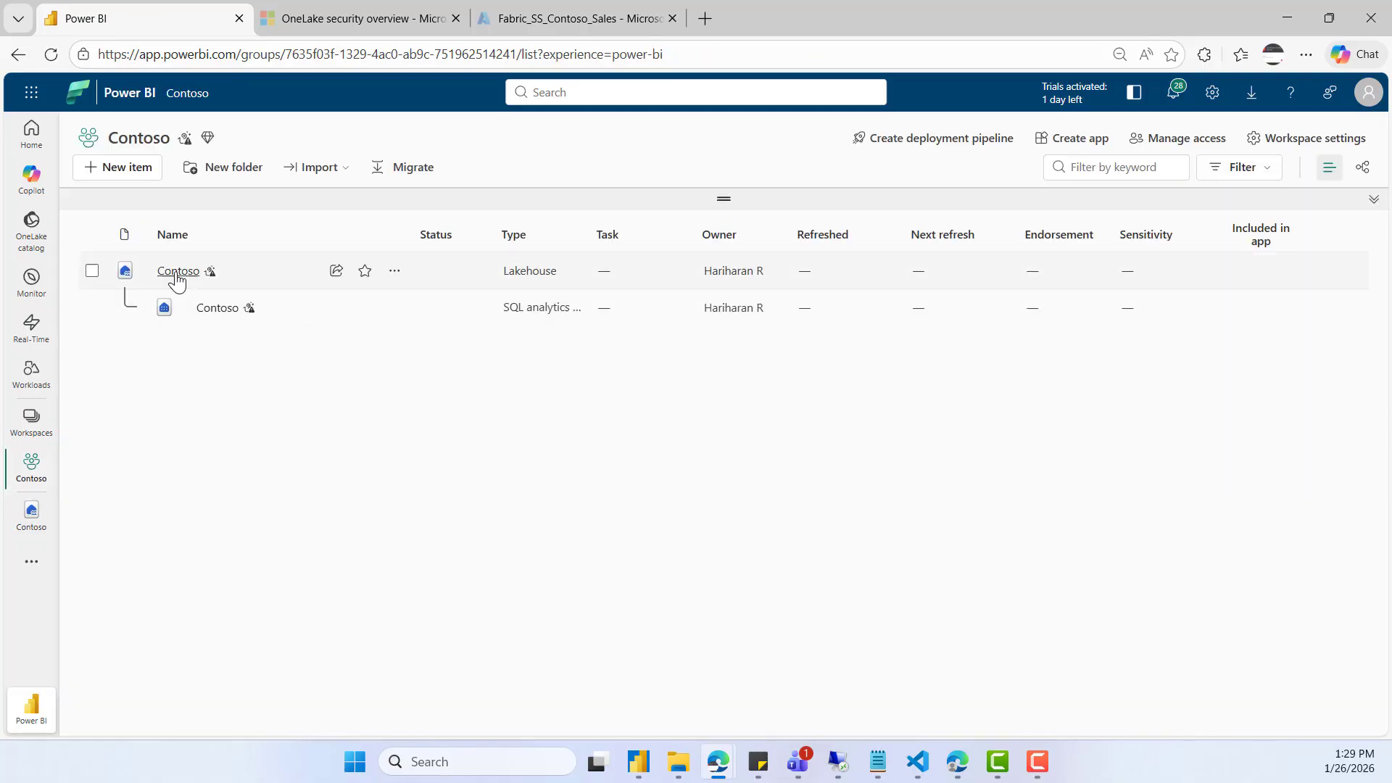
pyautogui.click(396, 275)
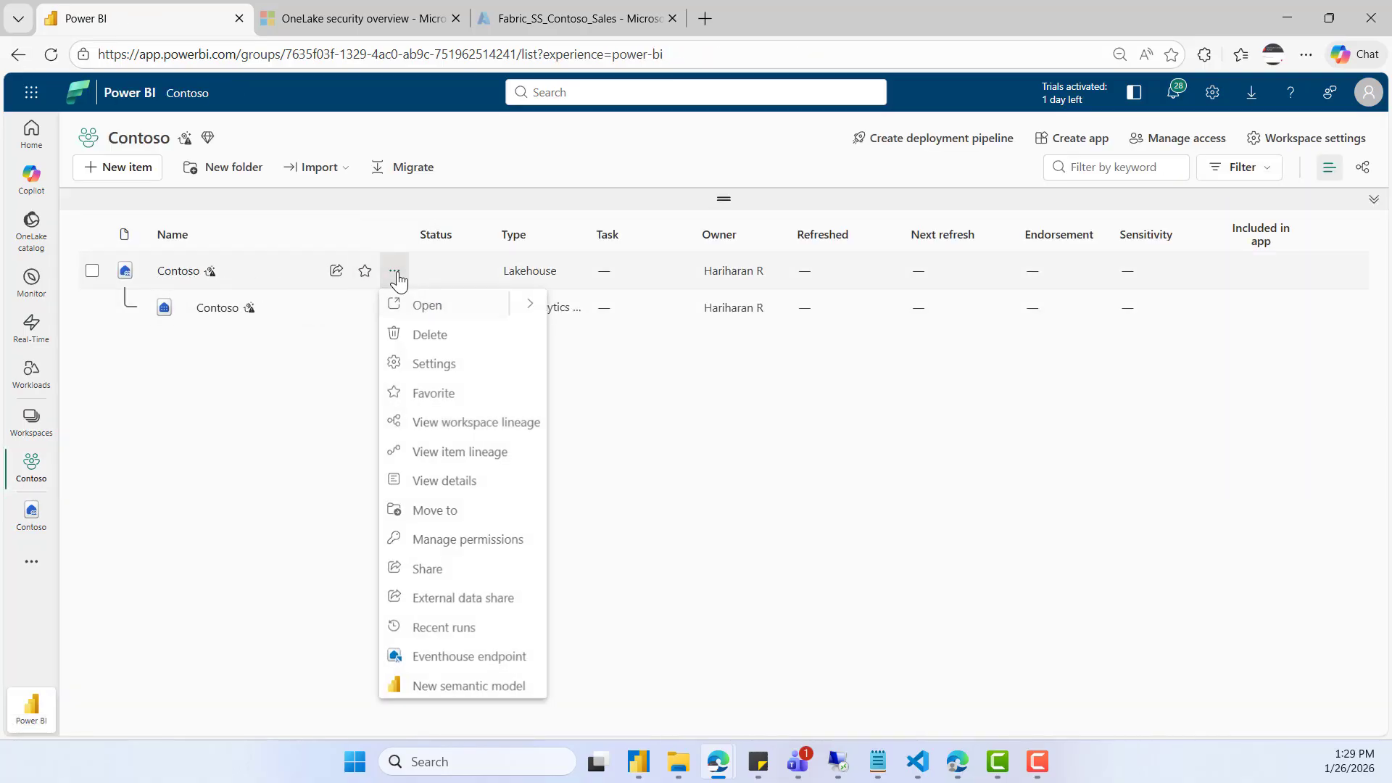
pyautogui.click(480, 545)
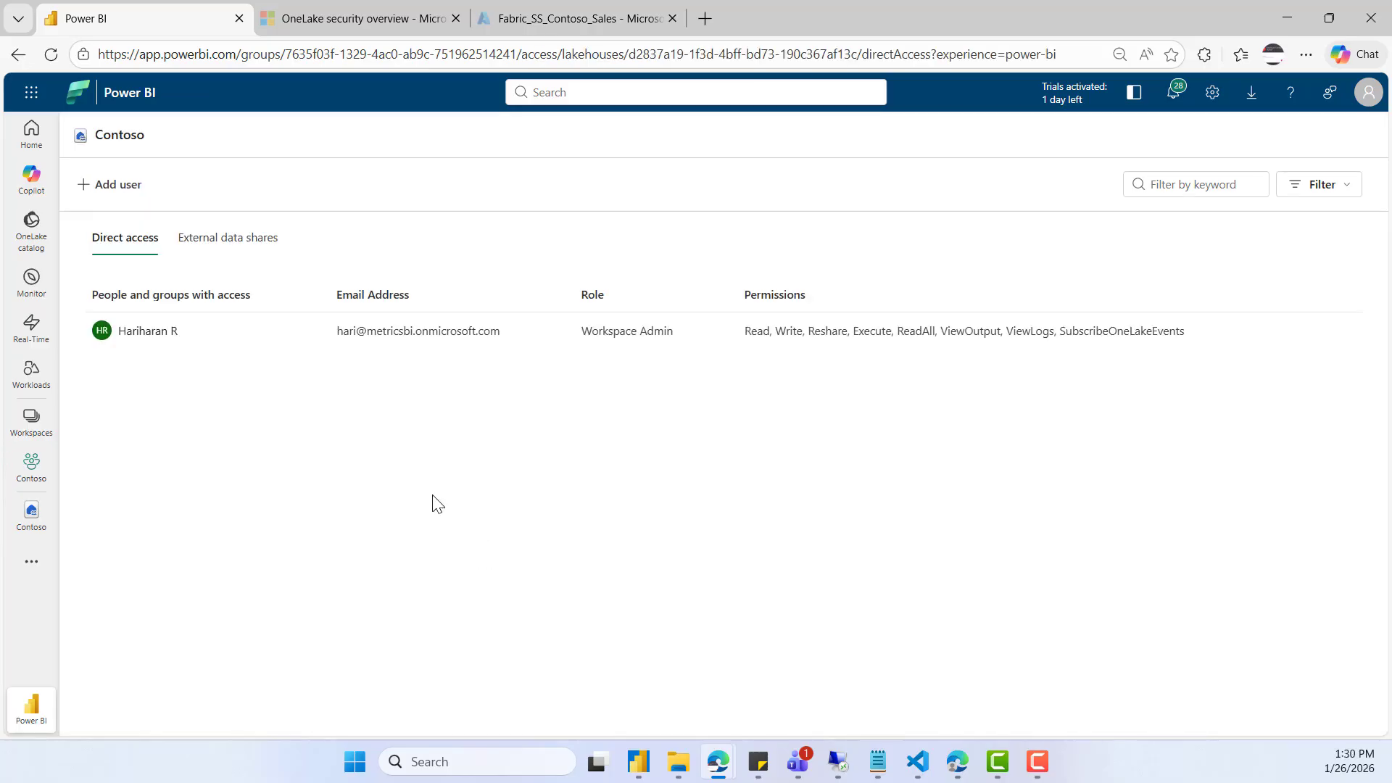
# - Search for "demo" and grant the demo user account Read permission on the lakehouse without email notification
pyautogui.click(91, 190)
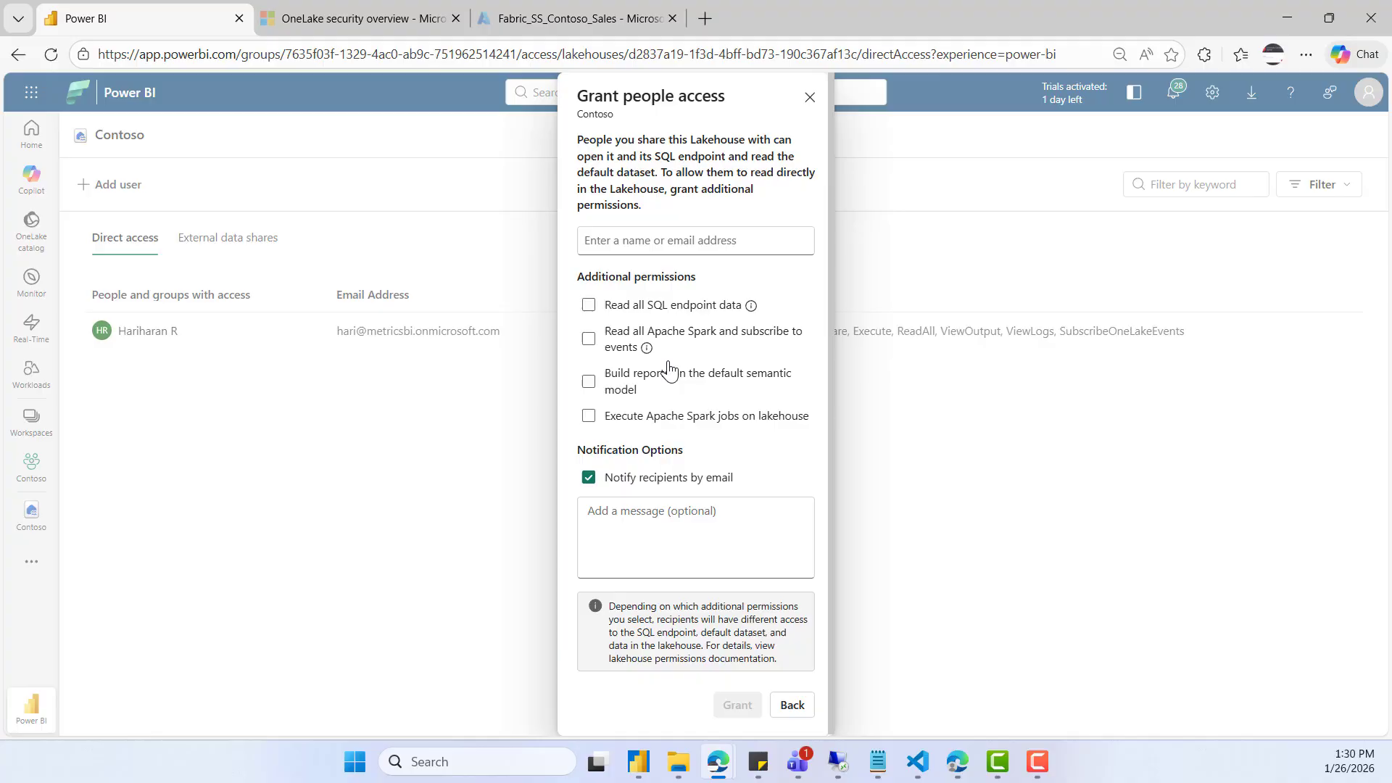
pyautogui.click(636, 243)
pyautogui.write('demo')
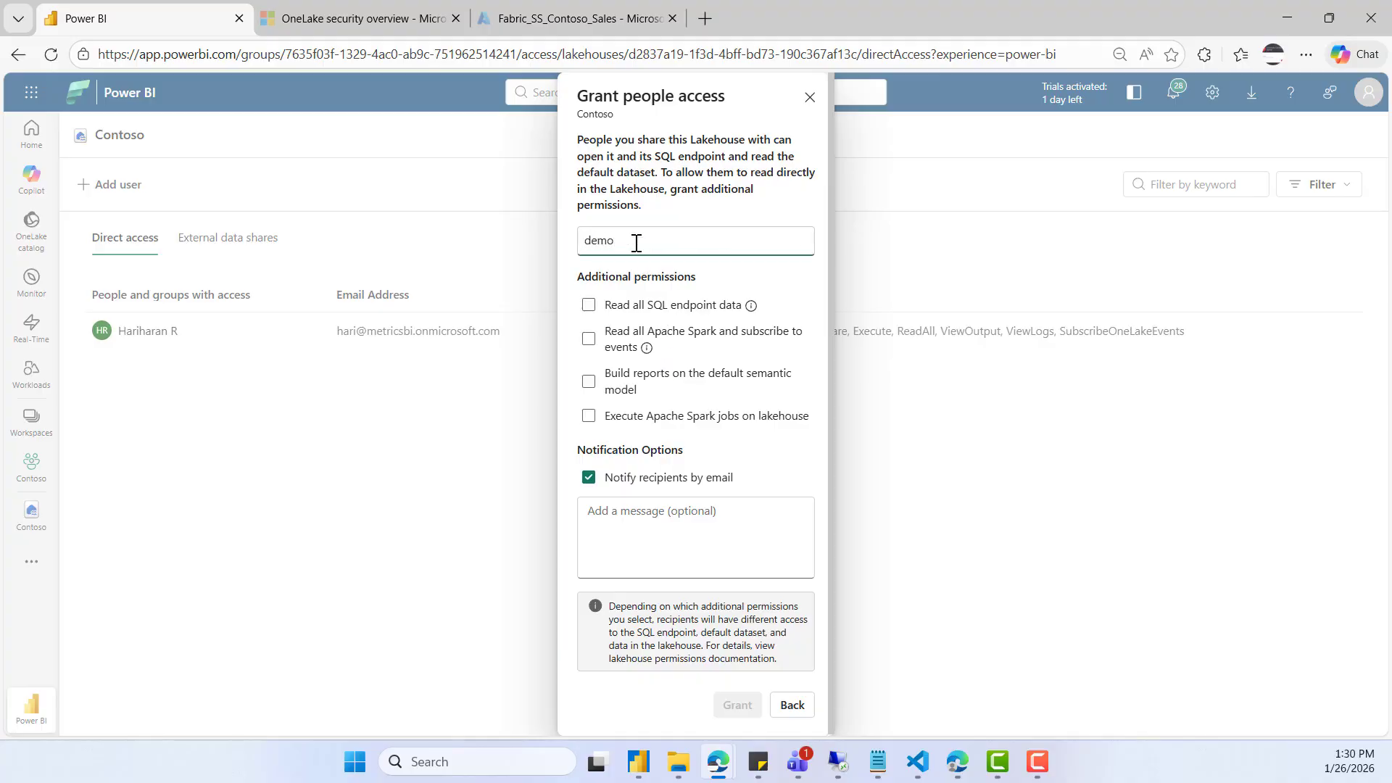
pyautogui.click(643, 291)
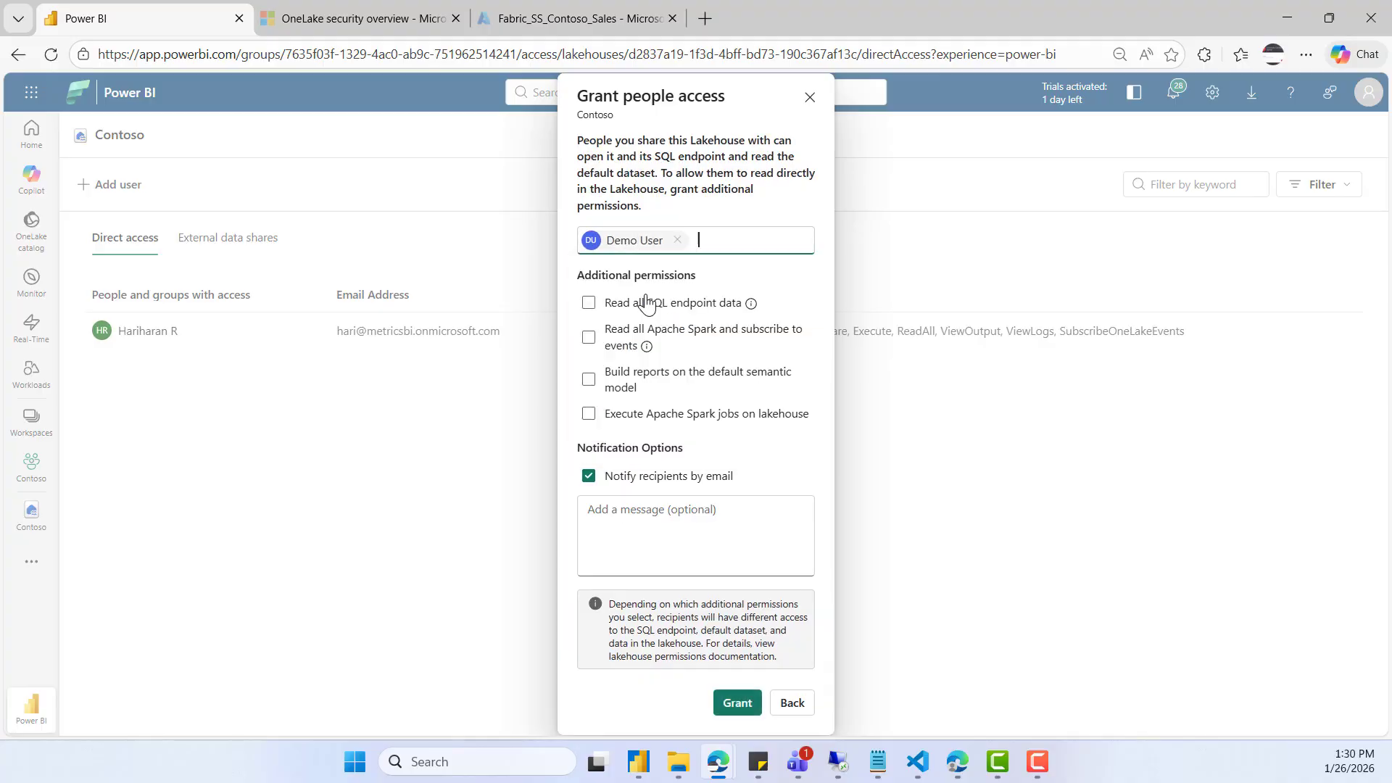
pyautogui.click(588, 307)
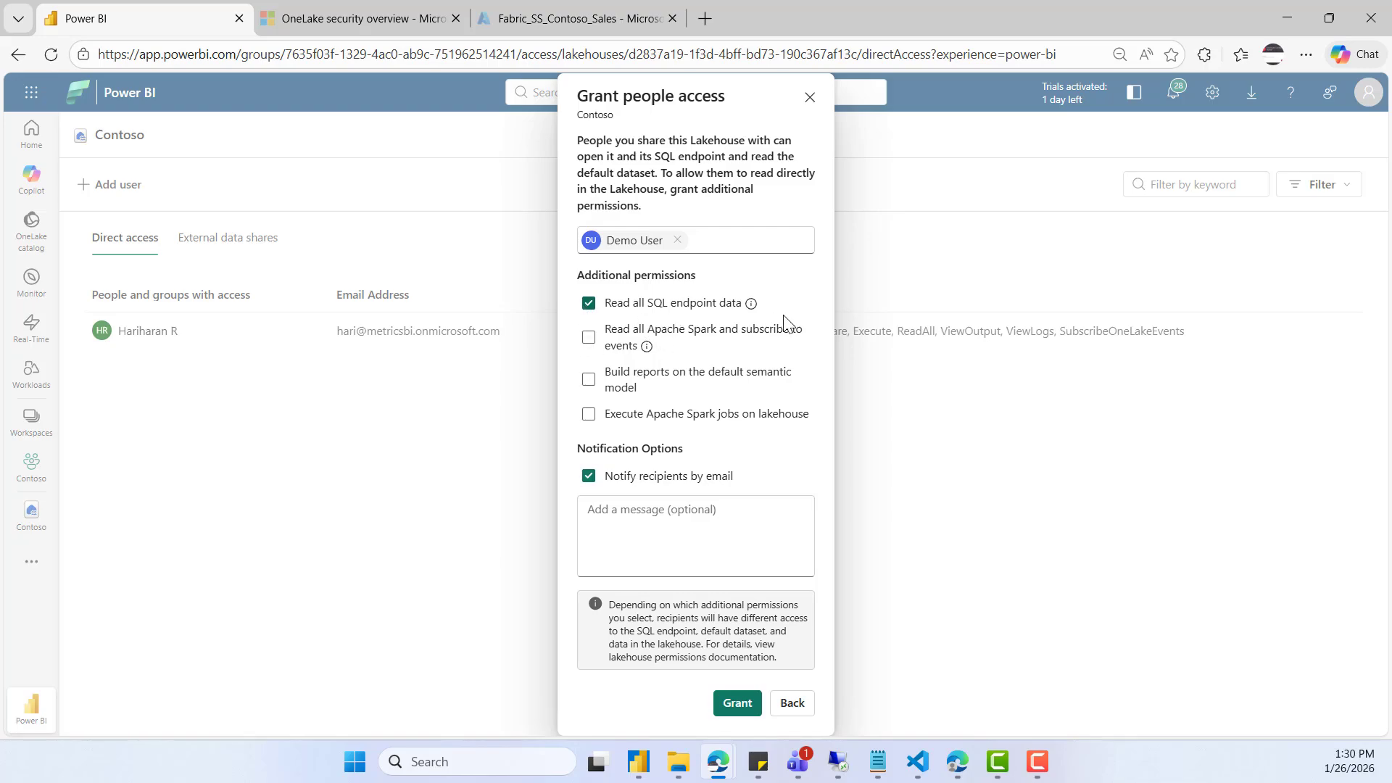
pyautogui.click(588, 477)
pyautogui.click(737, 703)
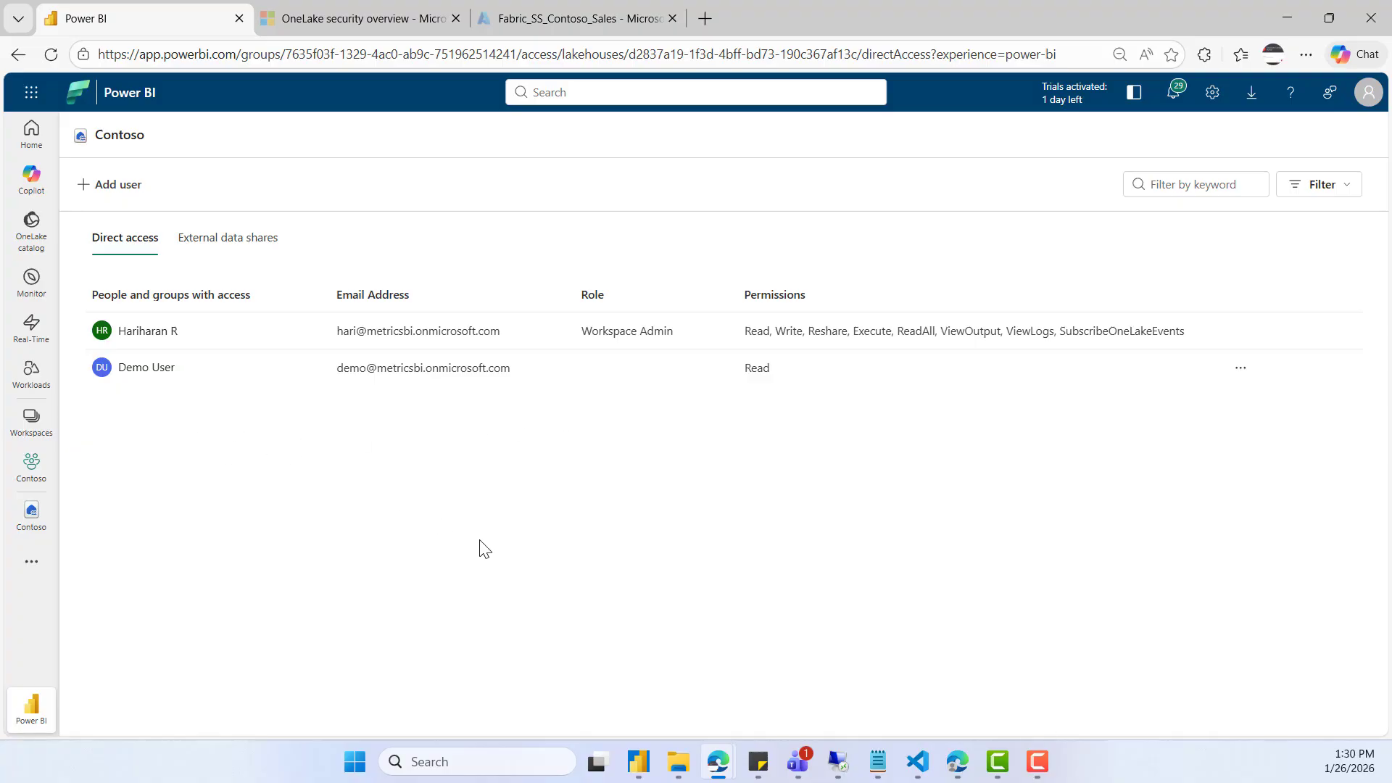
# - Switch to the demo user's browser session, refresh Power BI, and view the Contoso lakehouse's details in the OneLake catalog
pyautogui.click(971, 765)
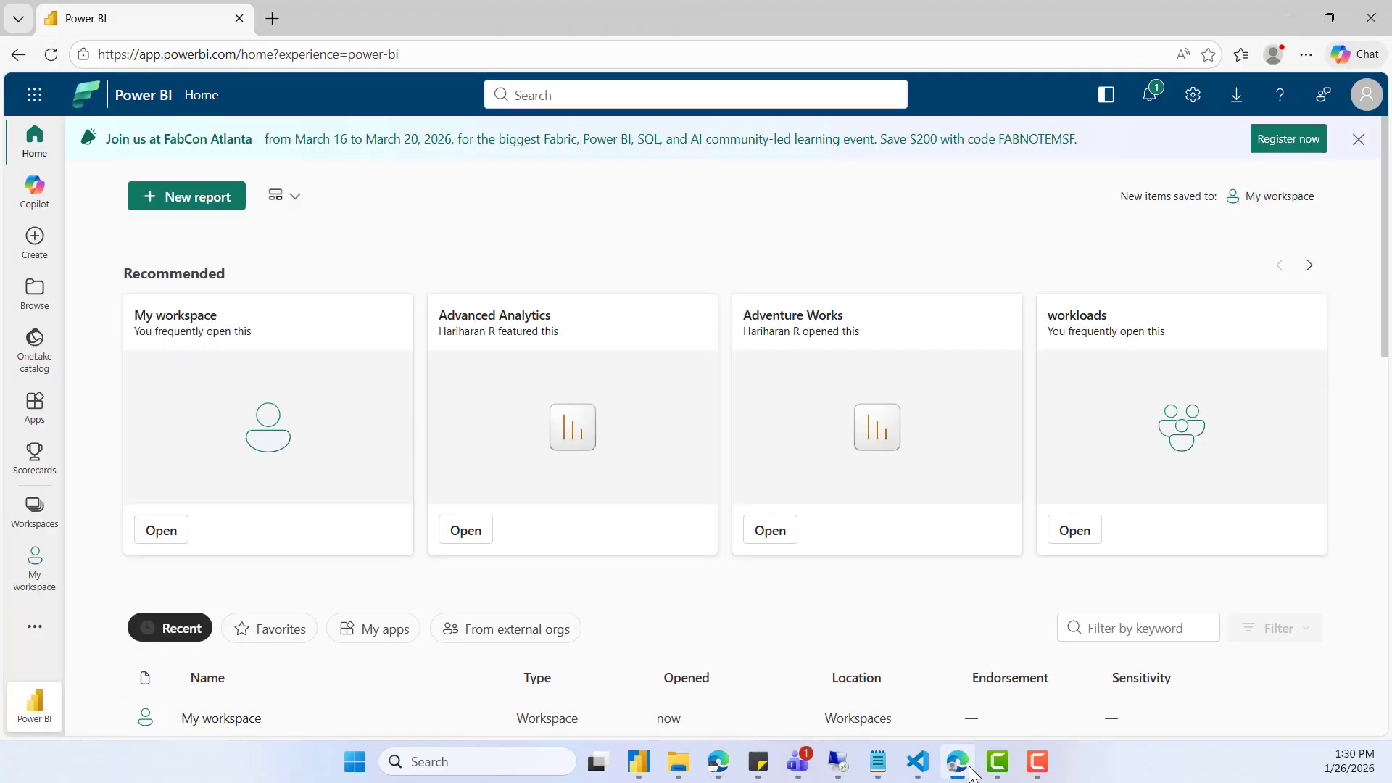
pyautogui.click(861, 225)
pyautogui.click(51, 54)
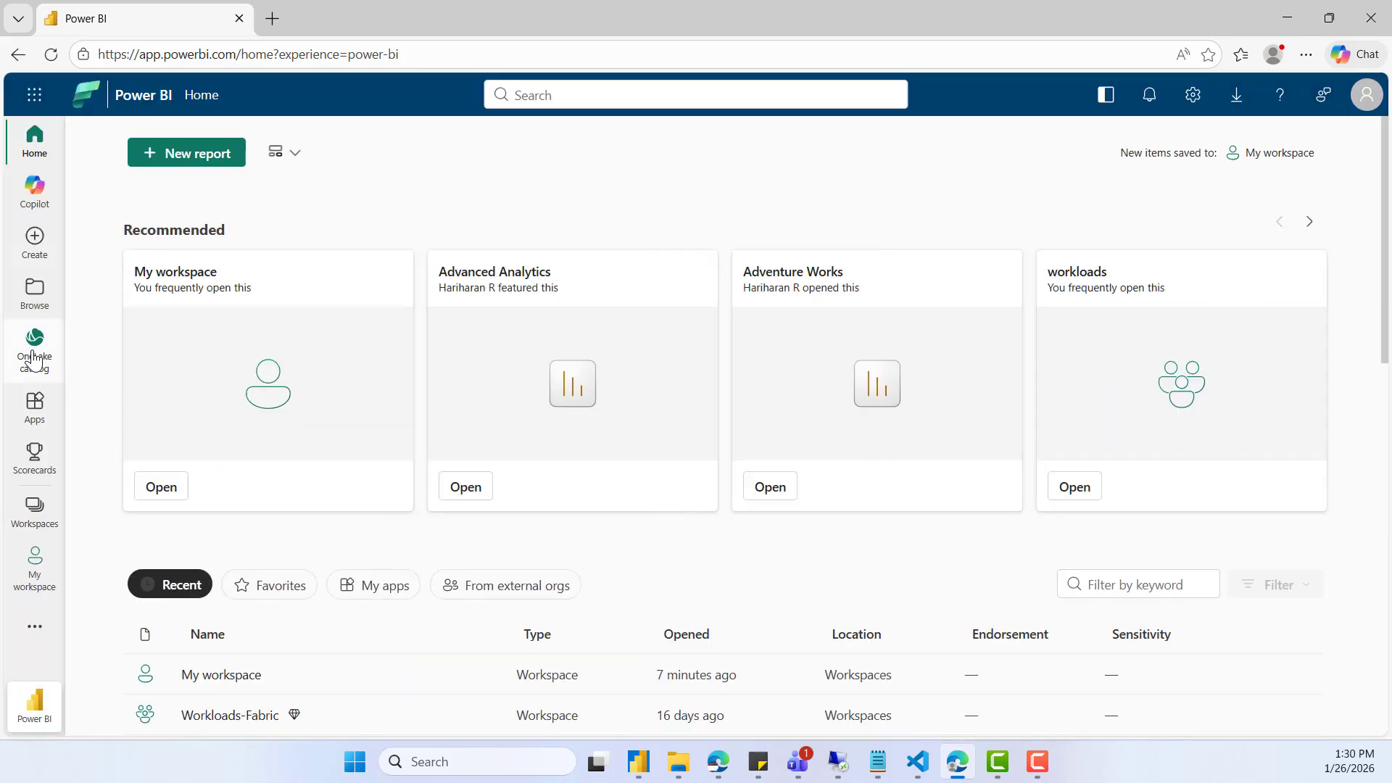
pyautogui.click(34, 361)
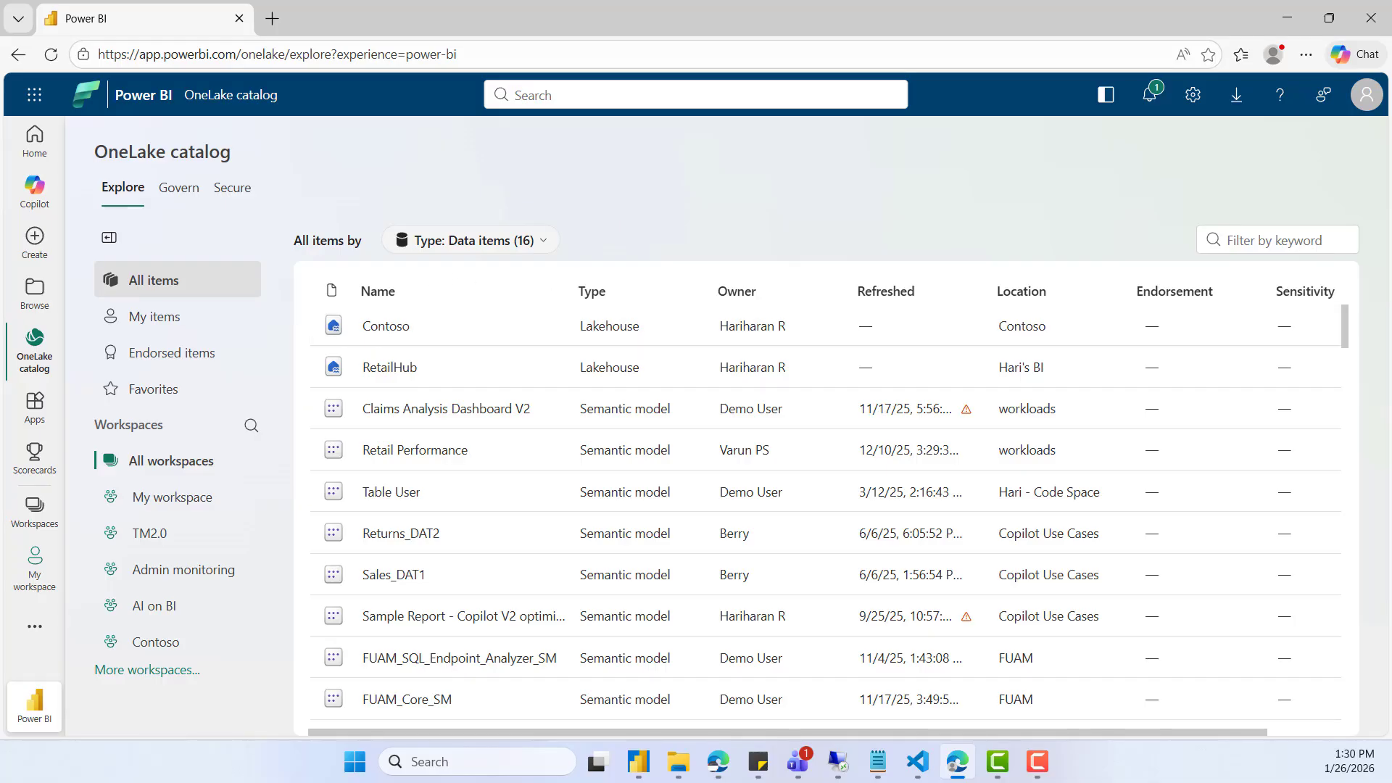
pyautogui.click(388, 335)
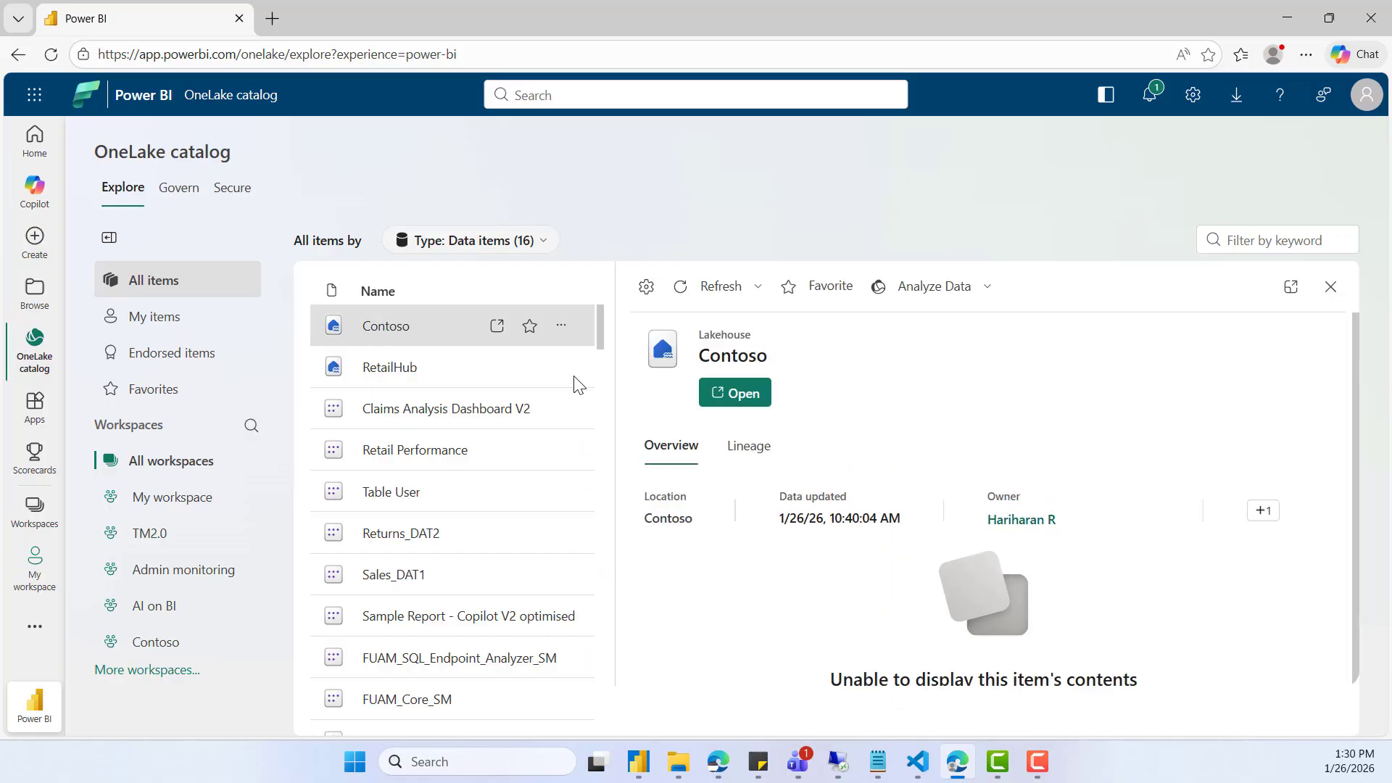
# - Open the Contoso lakehouse as the demo user, expand the Sales schema, and preview the rows and columns of the product table
pyautogui.click(732, 405)
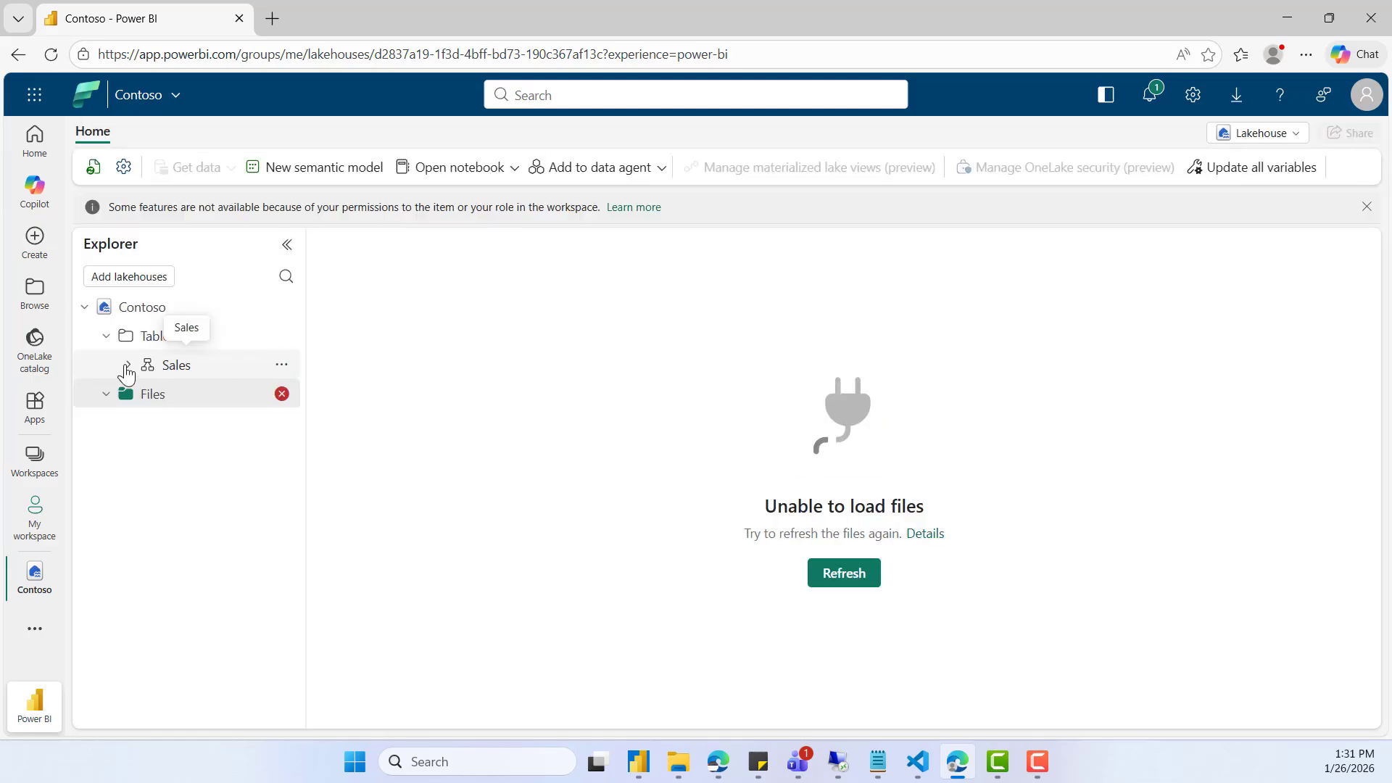
pyautogui.click(129, 365)
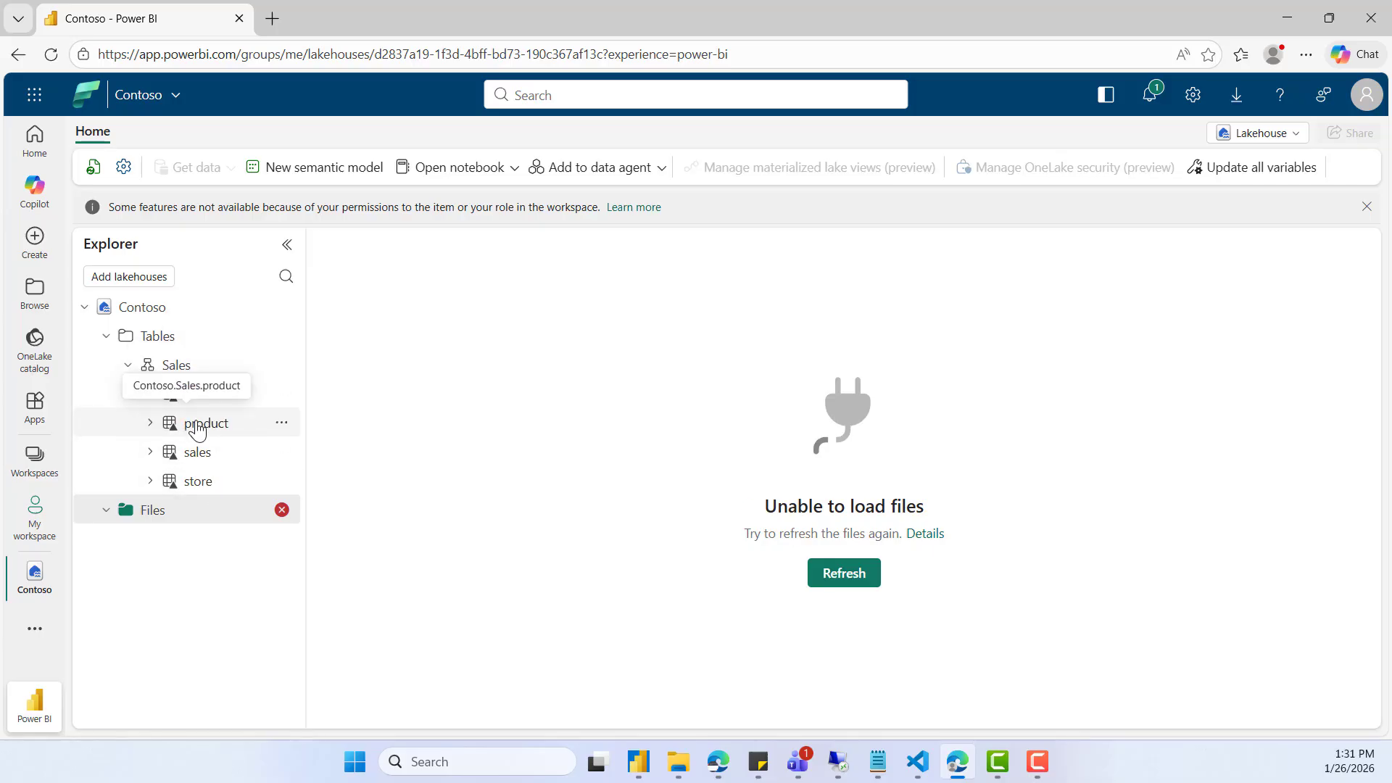
pyautogui.click(197, 431)
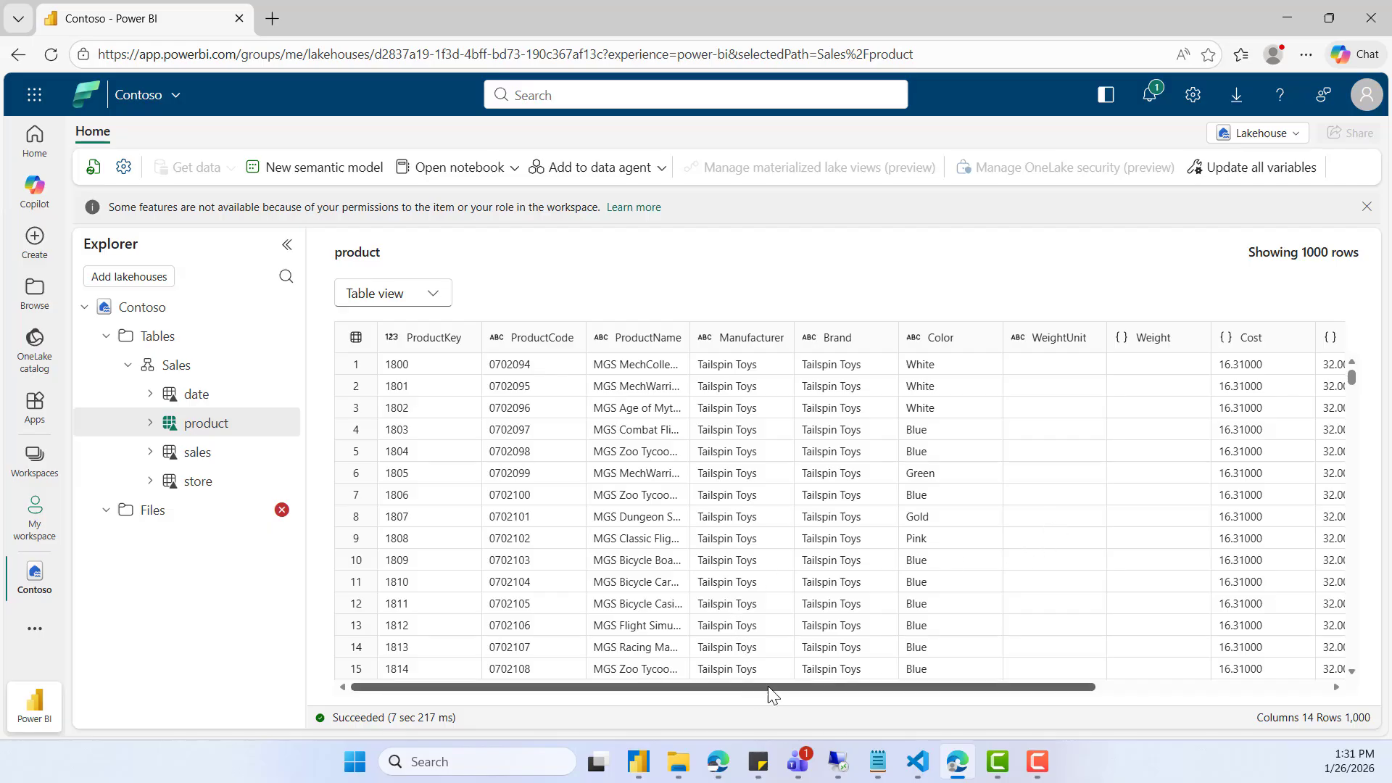
pyautogui.moveTo(768, 686); pyautogui.dragTo(599, 686)
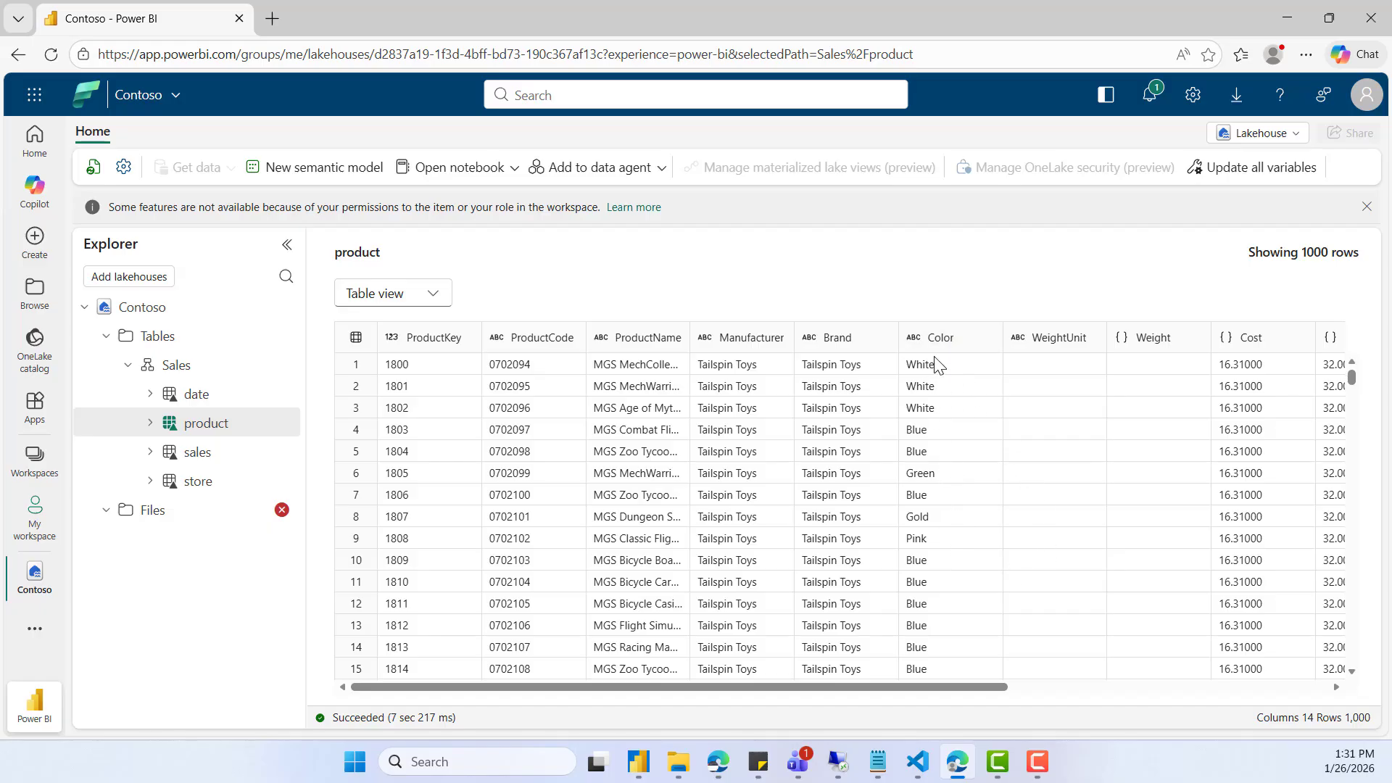
pyautogui.scroll(-2, 945, 591)
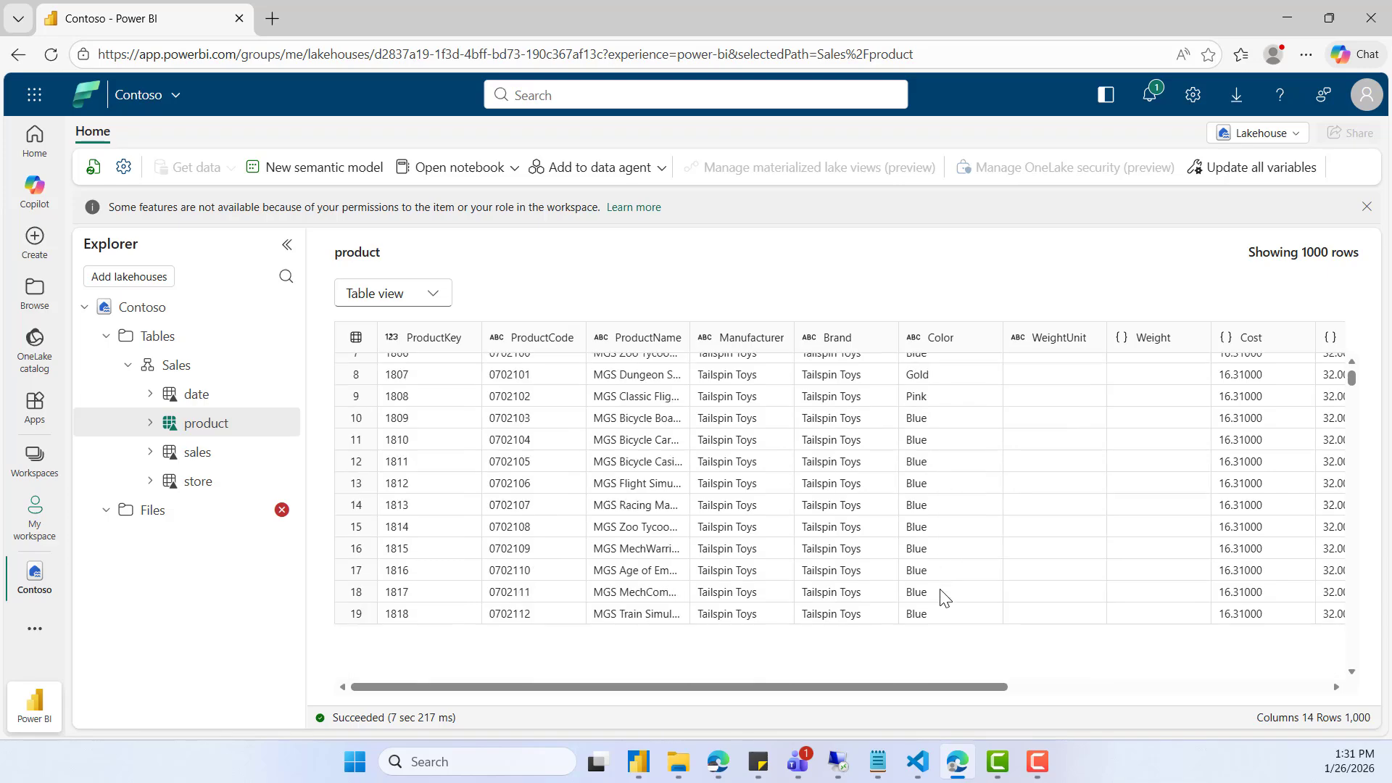
pyautogui.scroll(-2, 945, 595)
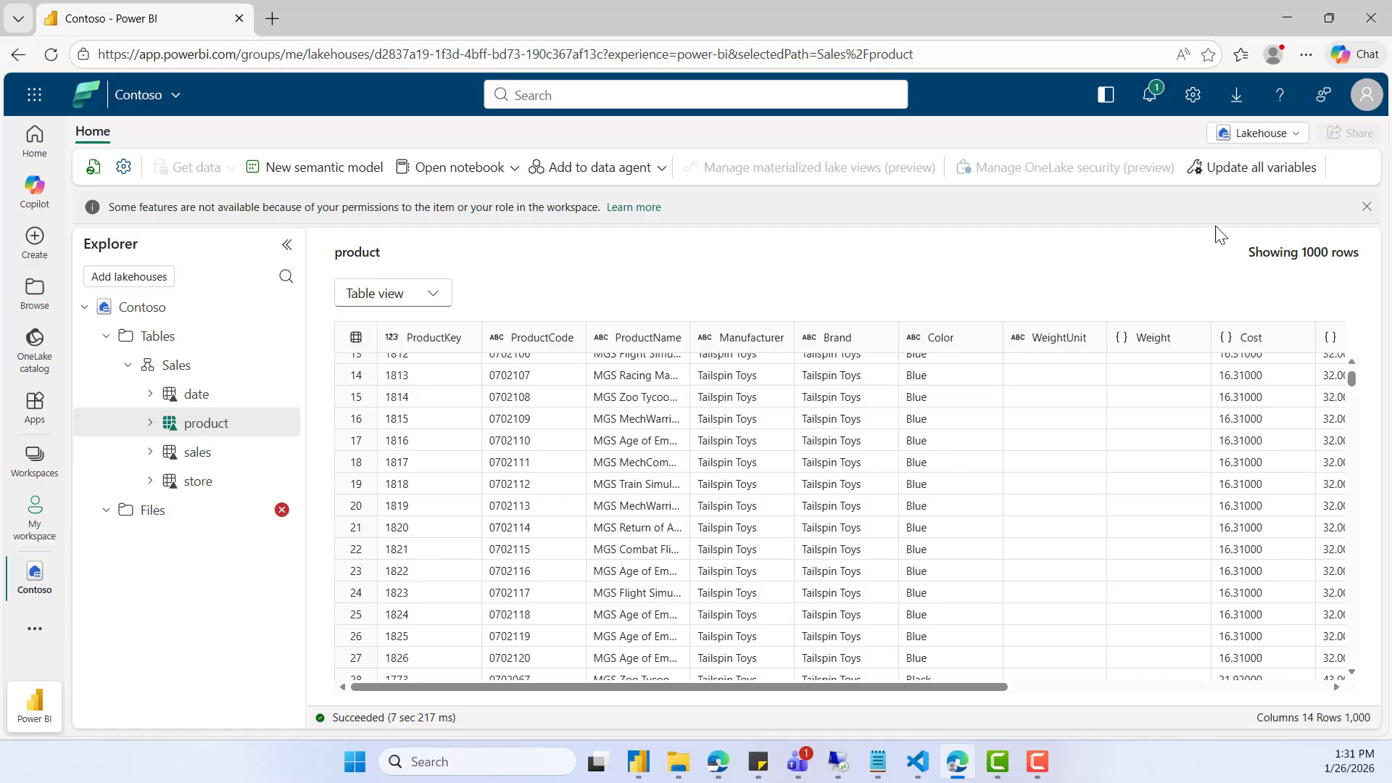
# - Switch the lakehouse to its SQL analytics endpoint and list the tables in the Sales schema
pyautogui.click(1265, 134)
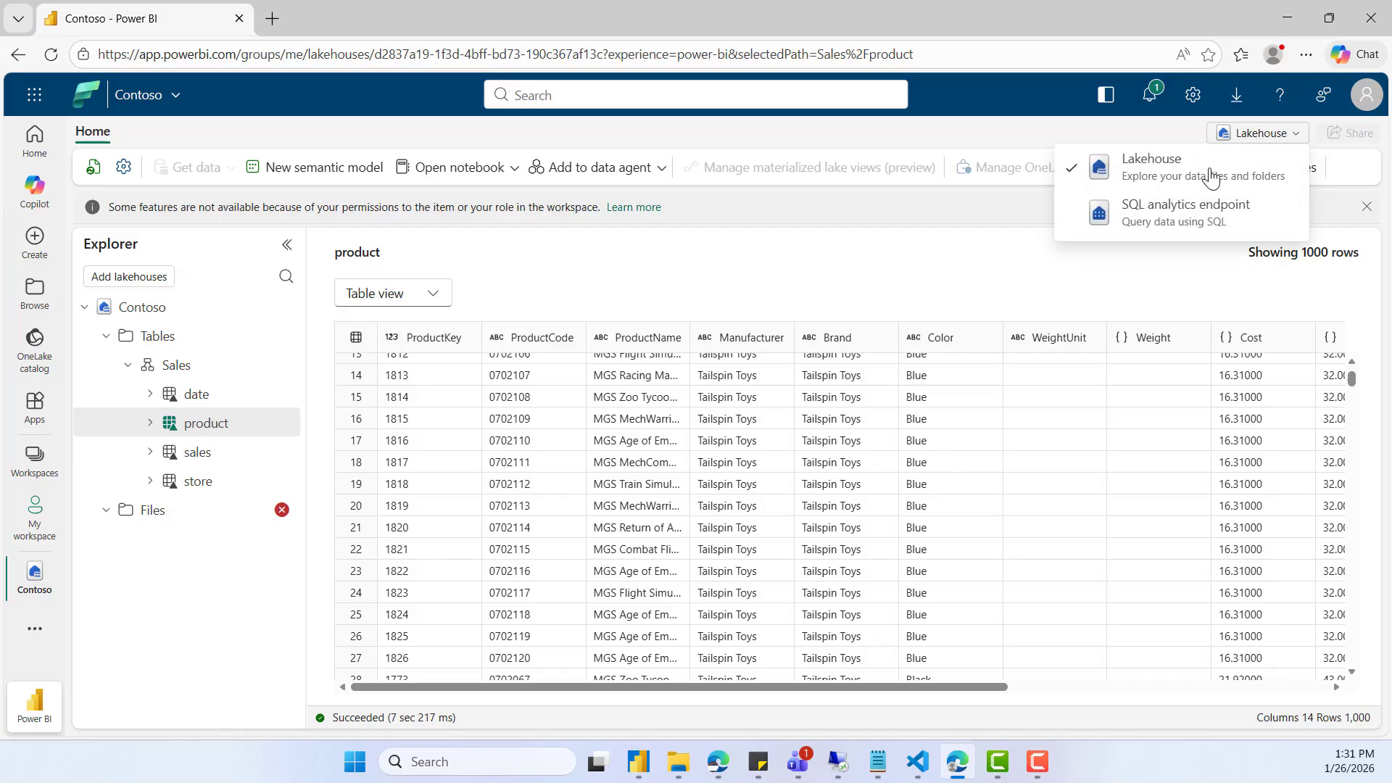
pyautogui.click(1171, 220)
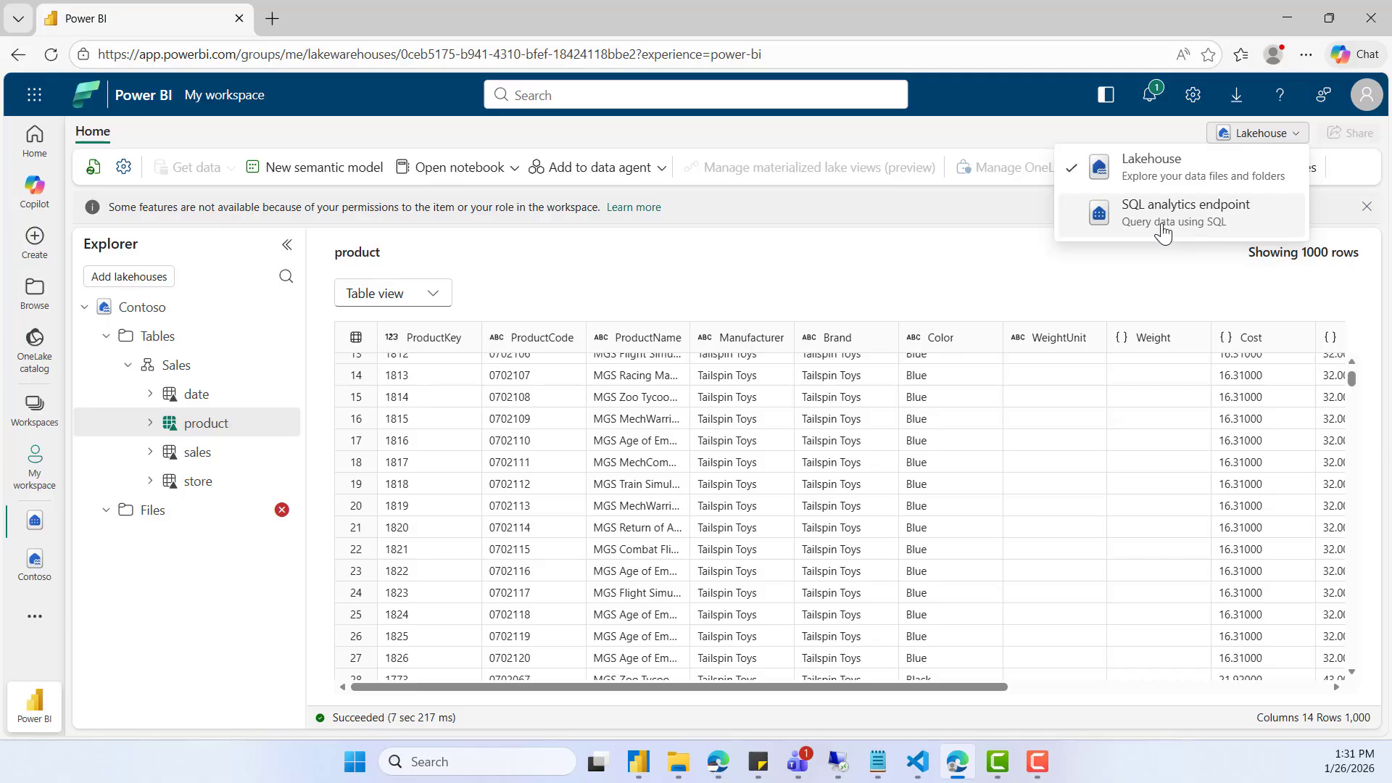
pyautogui.click(1166, 226)
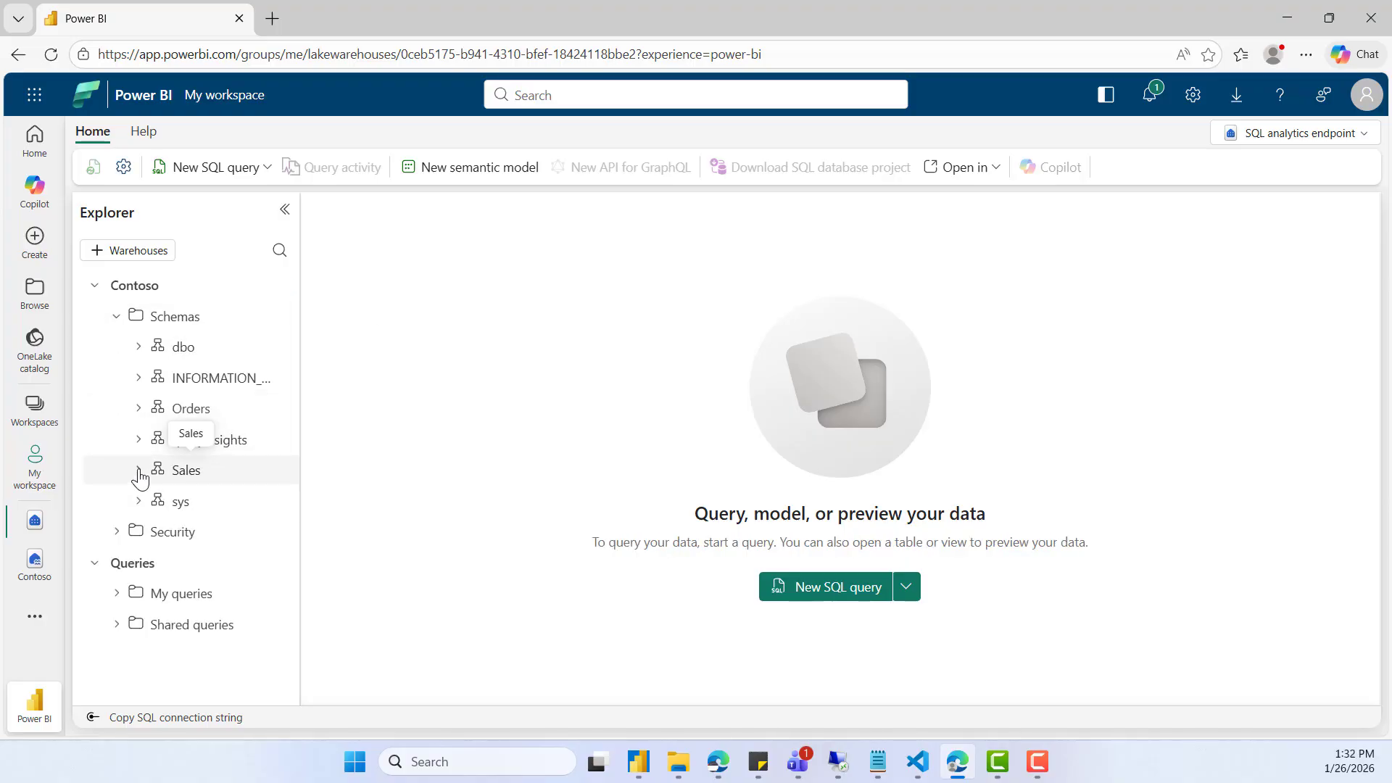
pyautogui.click(262, 485)
pyautogui.click(163, 501)
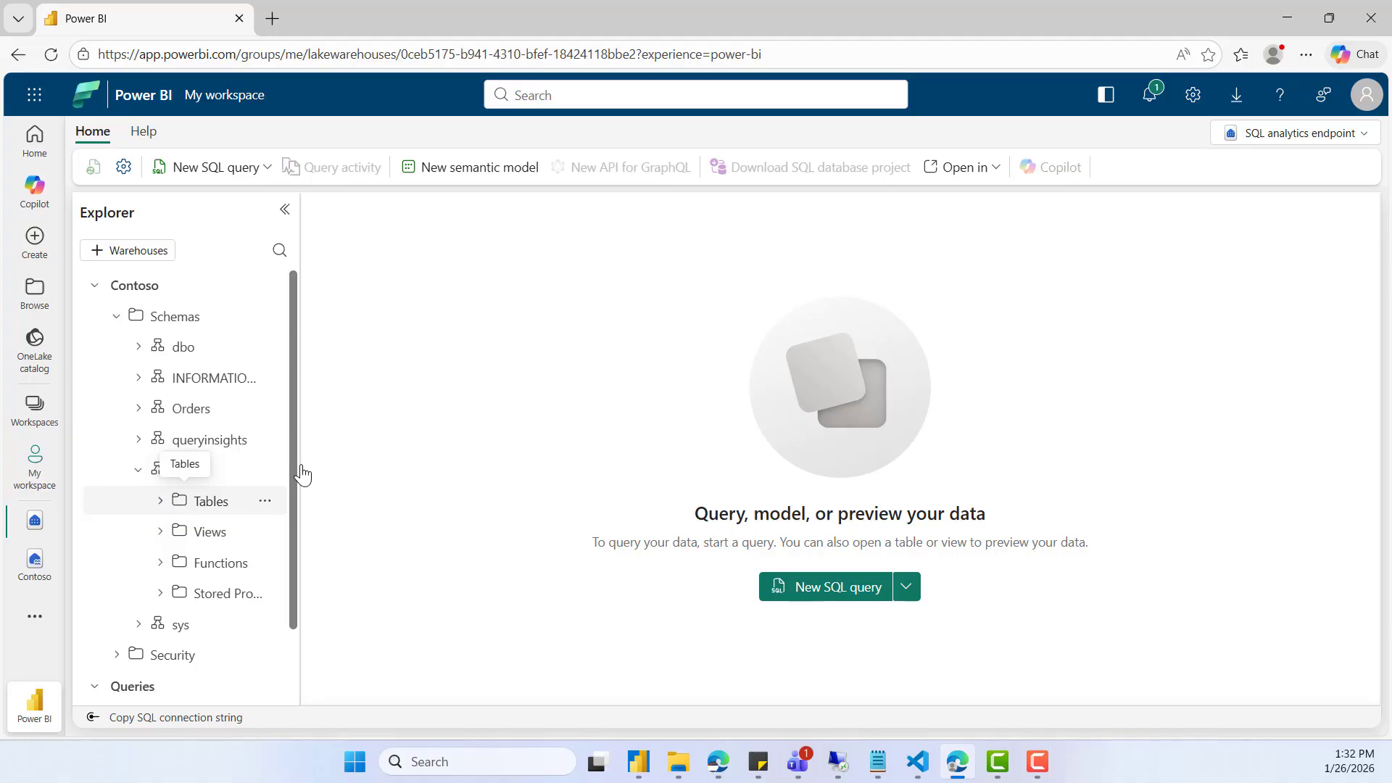
pyautogui.moveTo(296, 442); pyautogui.dragTo(403, 491)
pyautogui.scroll(-4, 330, 528)
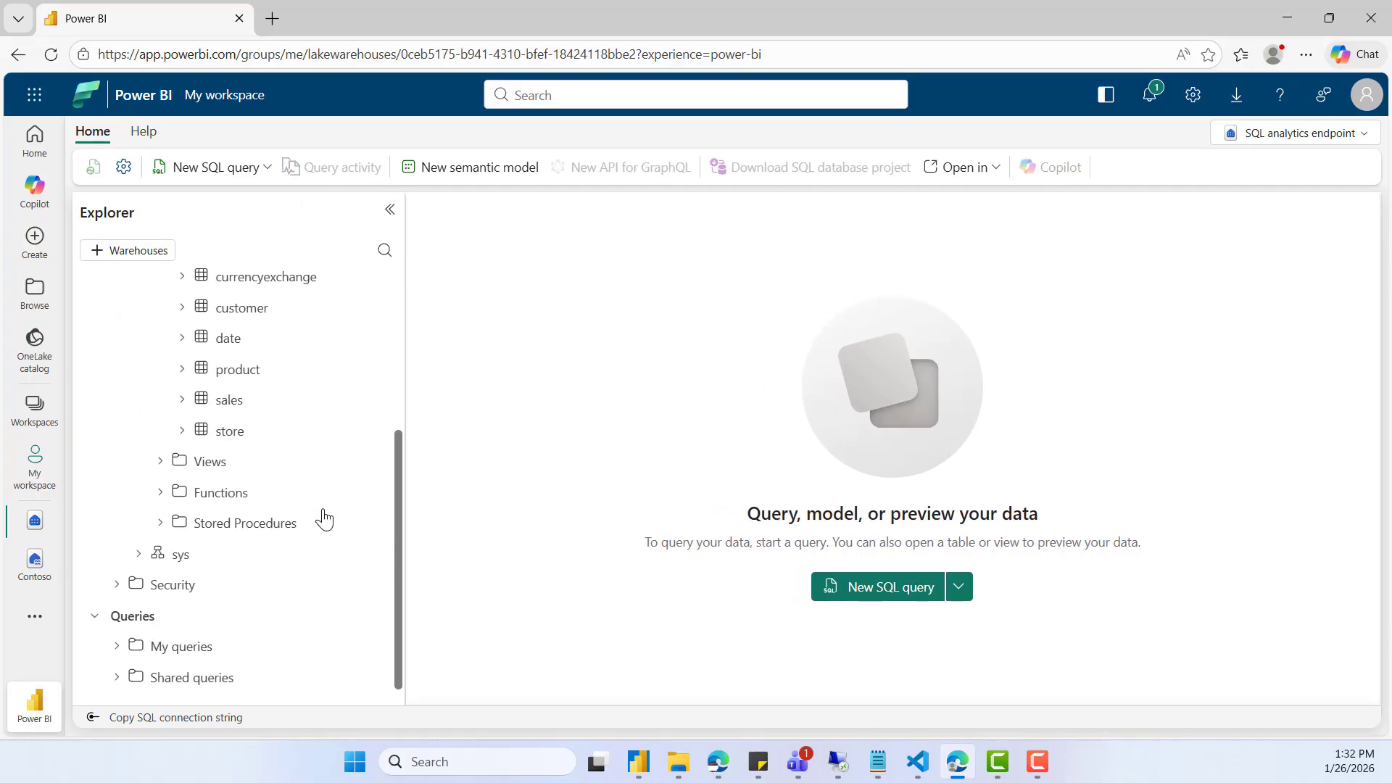
pyautogui.scroll(1, 323, 516)
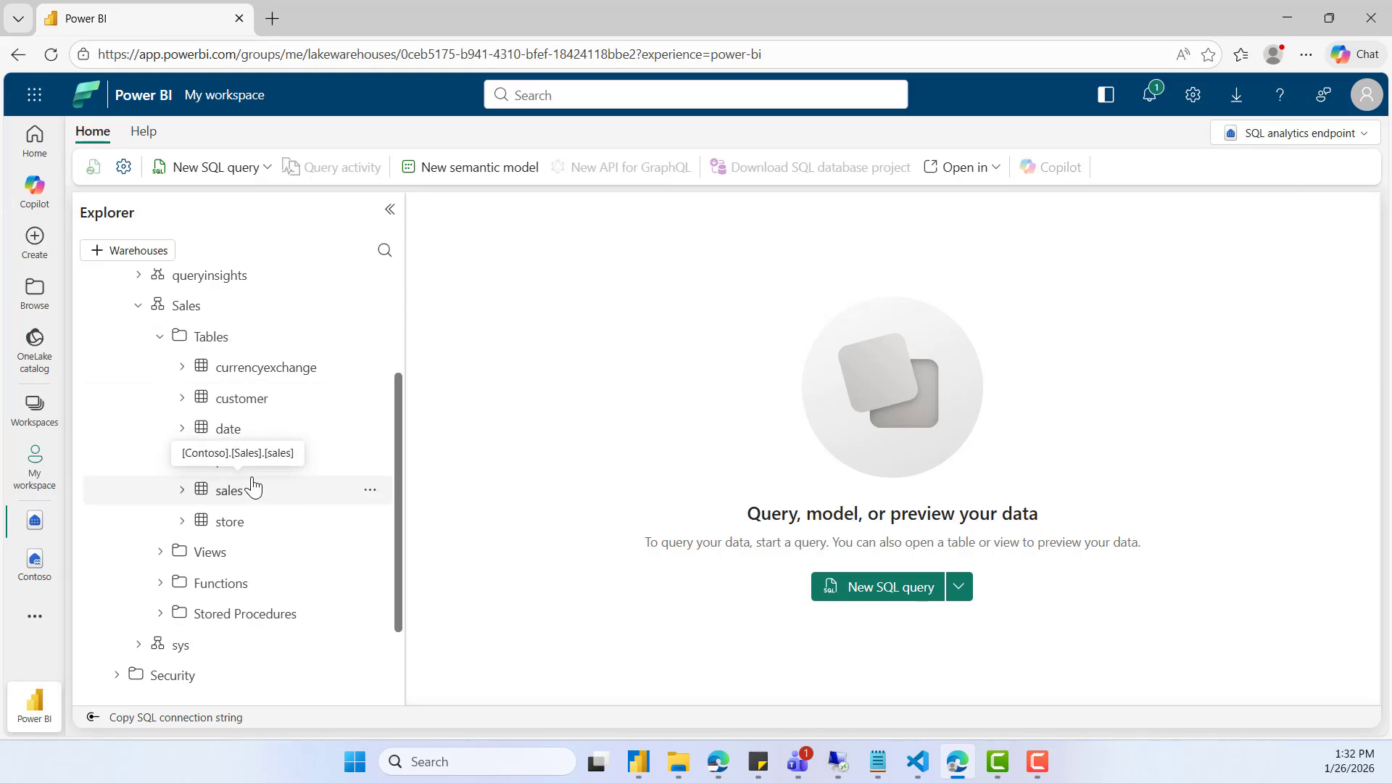
pyautogui.scroll(2, 327, 482)
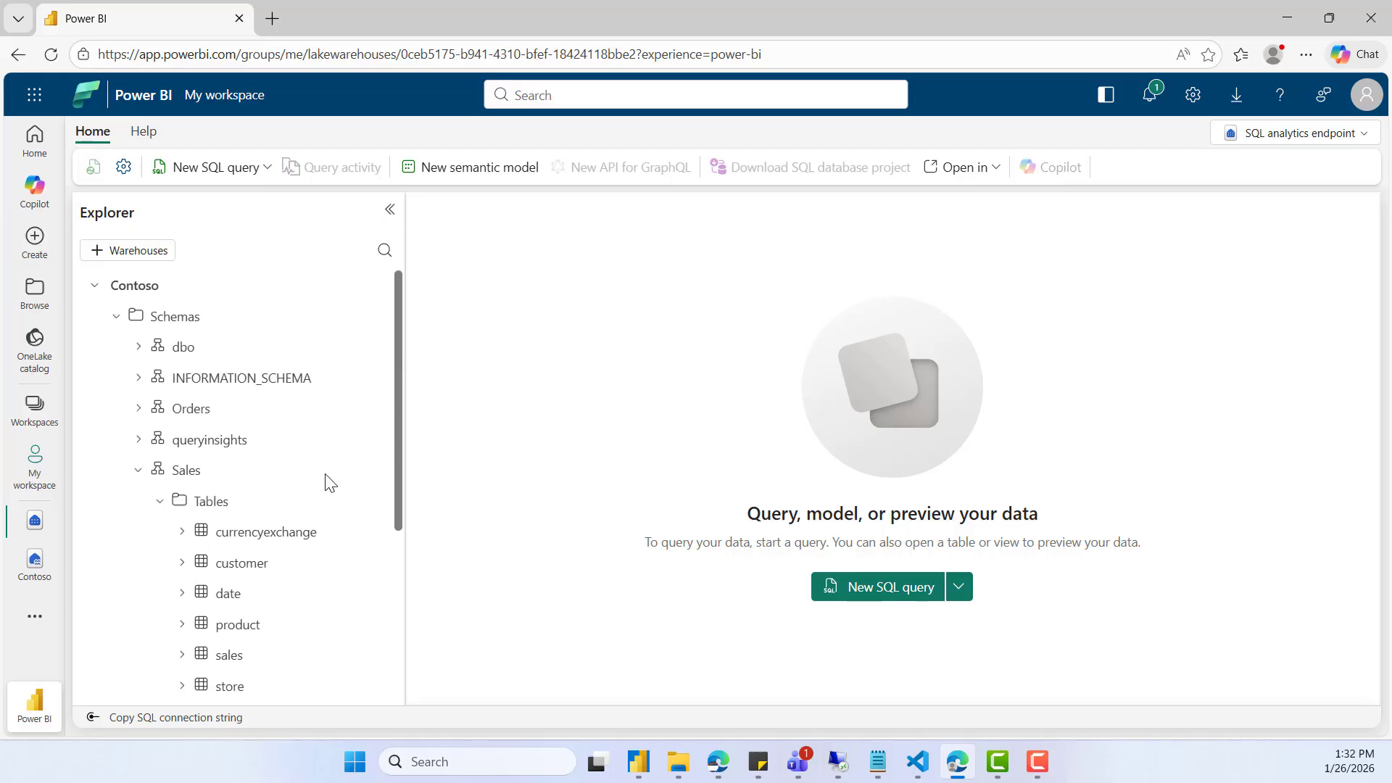
# - List the tables in the Orders schema and review them alongside the Sales schema's tables
pyautogui.click(137, 409)
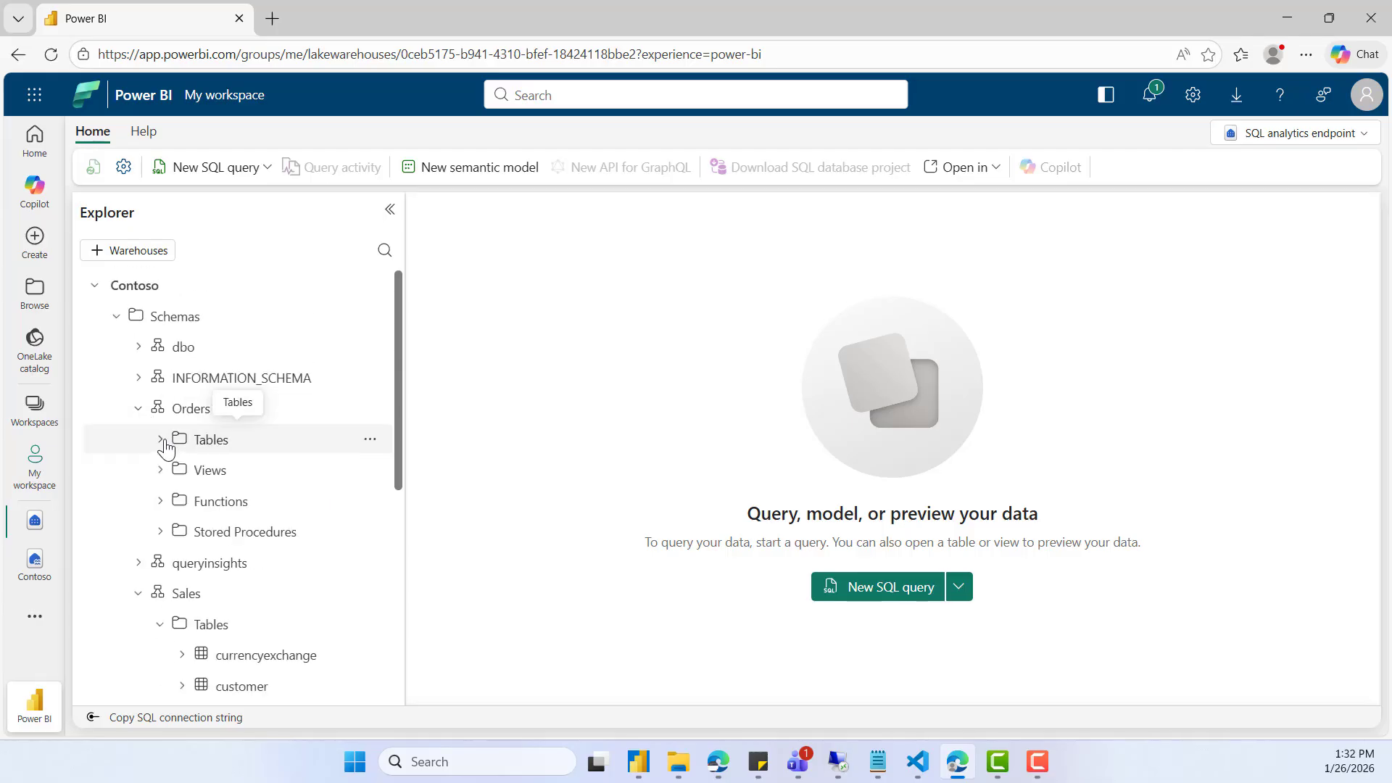
pyautogui.click(162, 440)
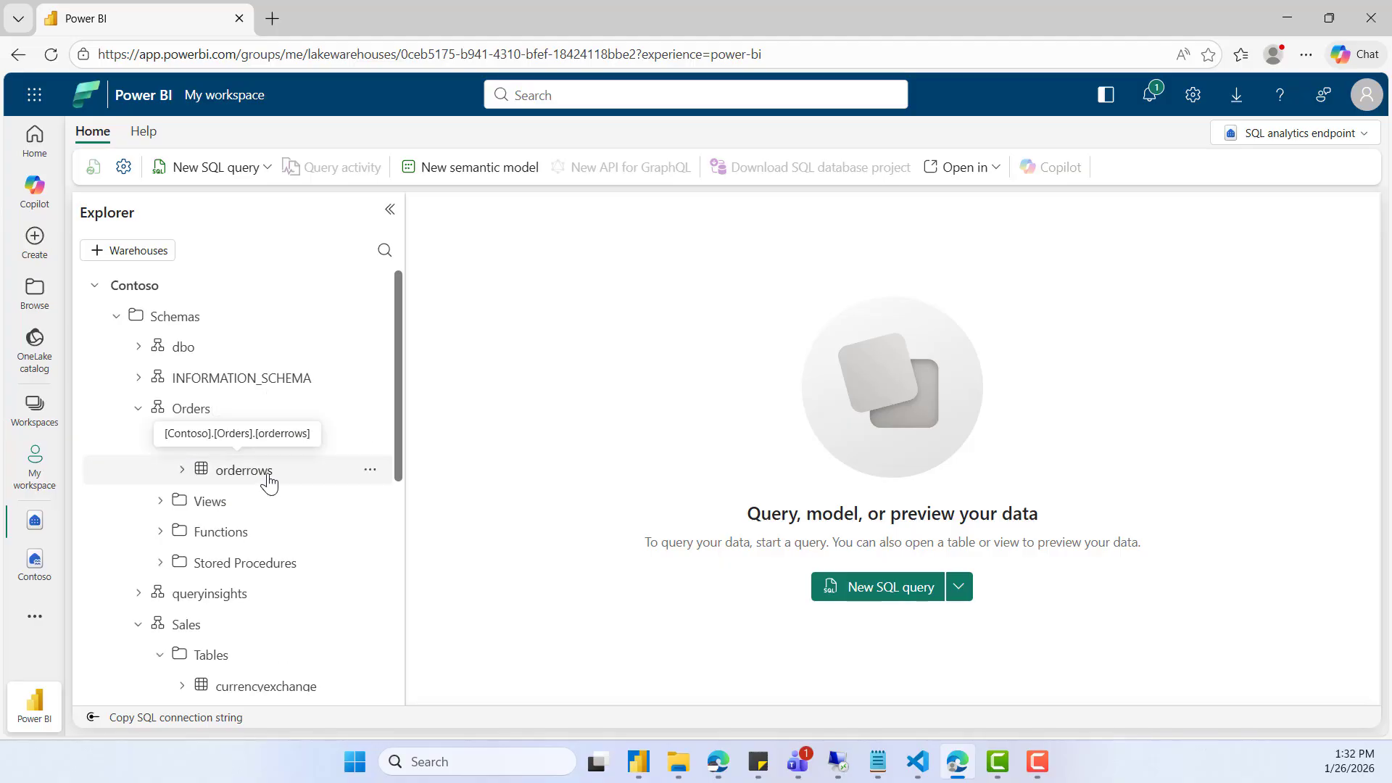
pyautogui.scroll(-5, 378, 533)
pyautogui.scroll(5, 378, 533)
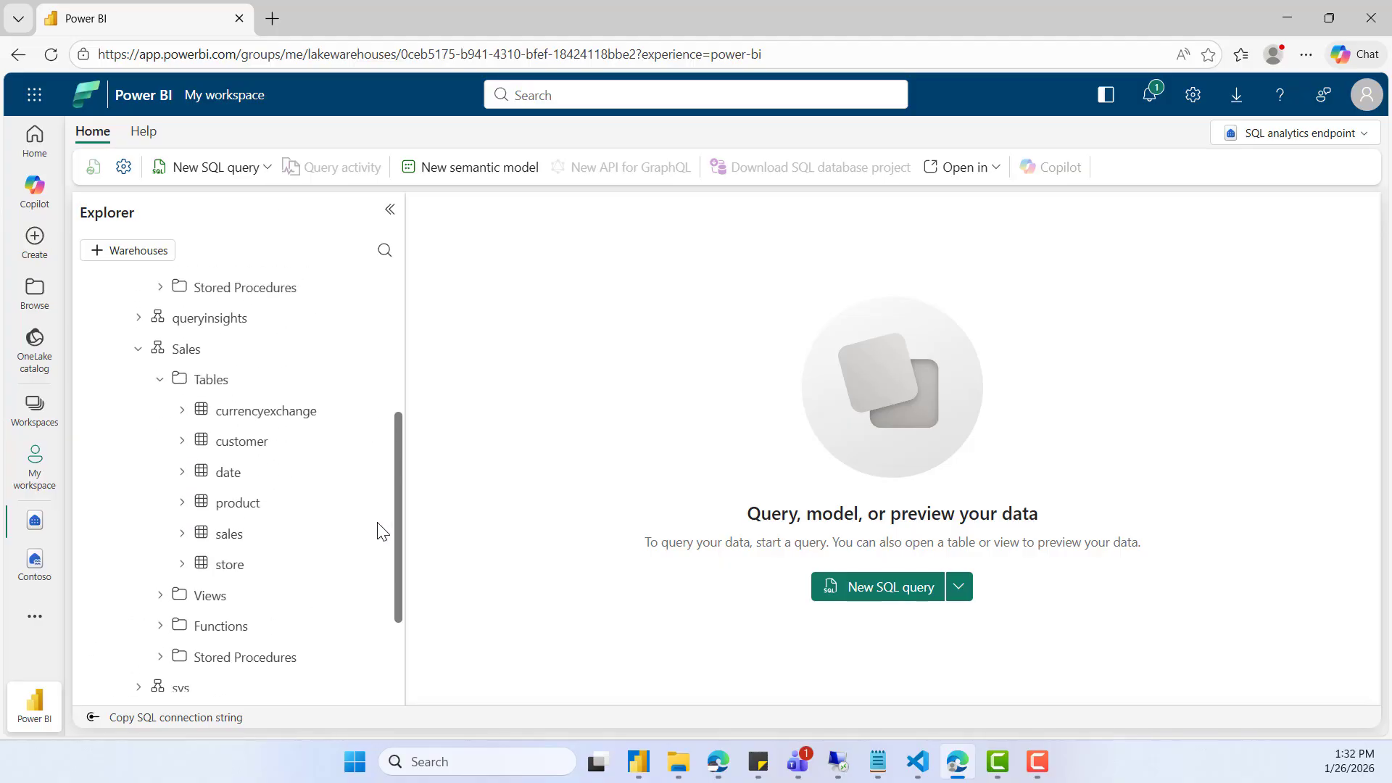
pyautogui.scroll(-5, 377, 531)
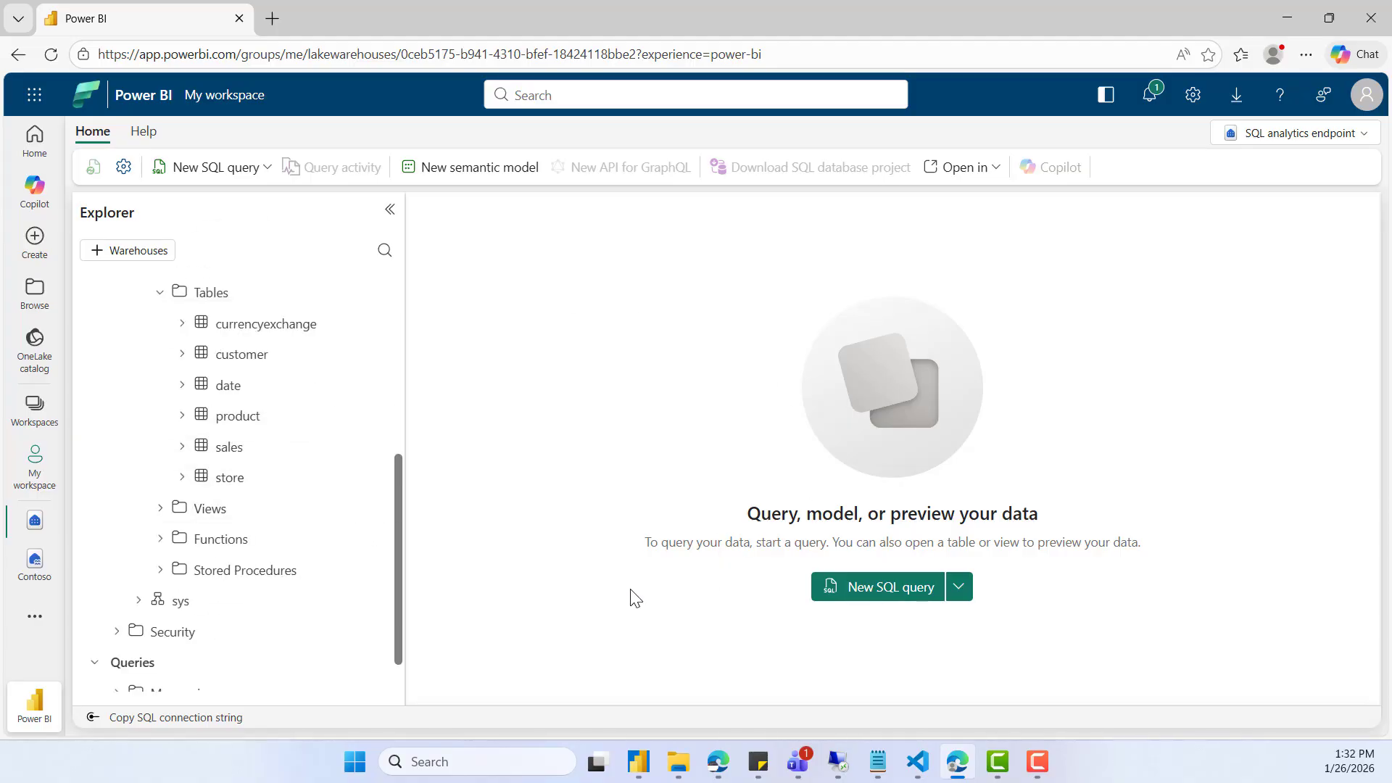
# - Switch to the workspace admin's browser session and open the Contoso lakehouse's SQL analytics endpoint
pyautogui.click(711, 751)
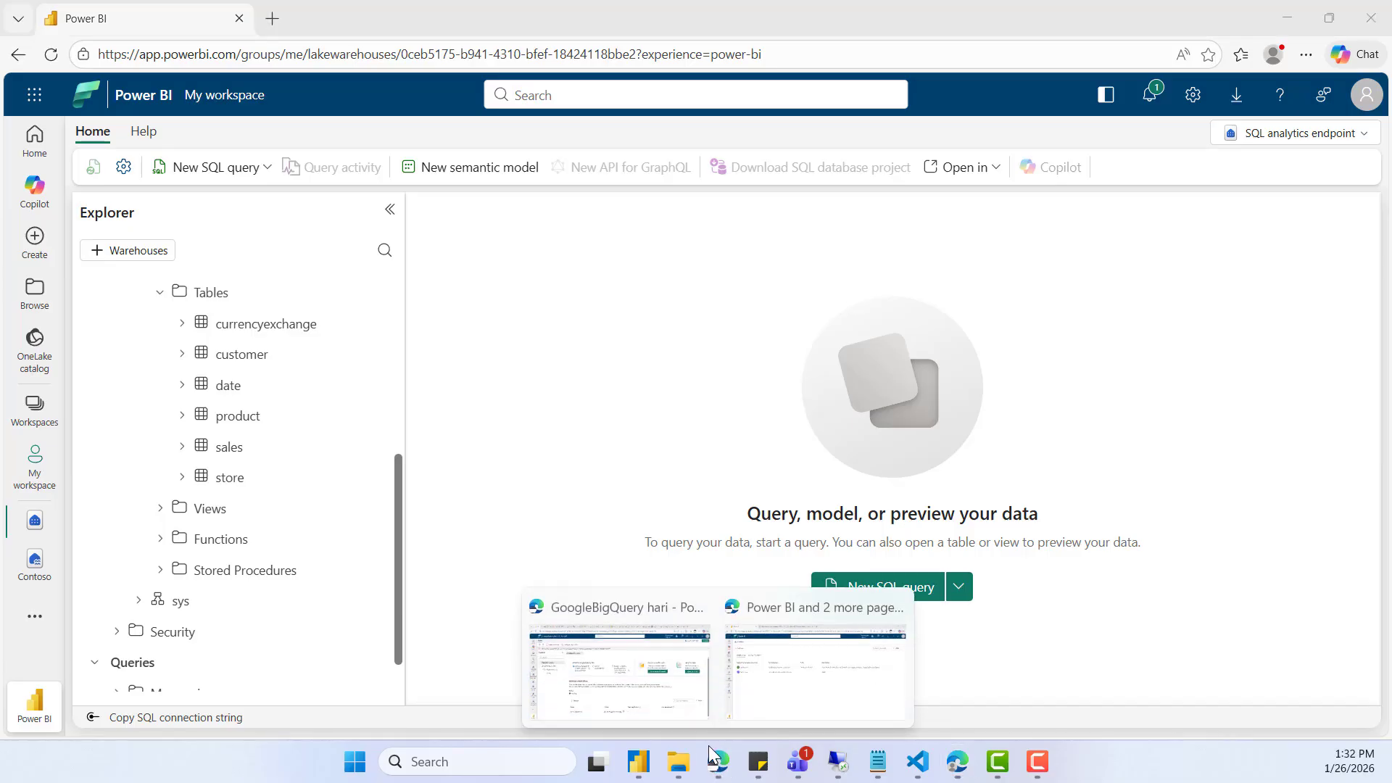
pyautogui.click(783, 696)
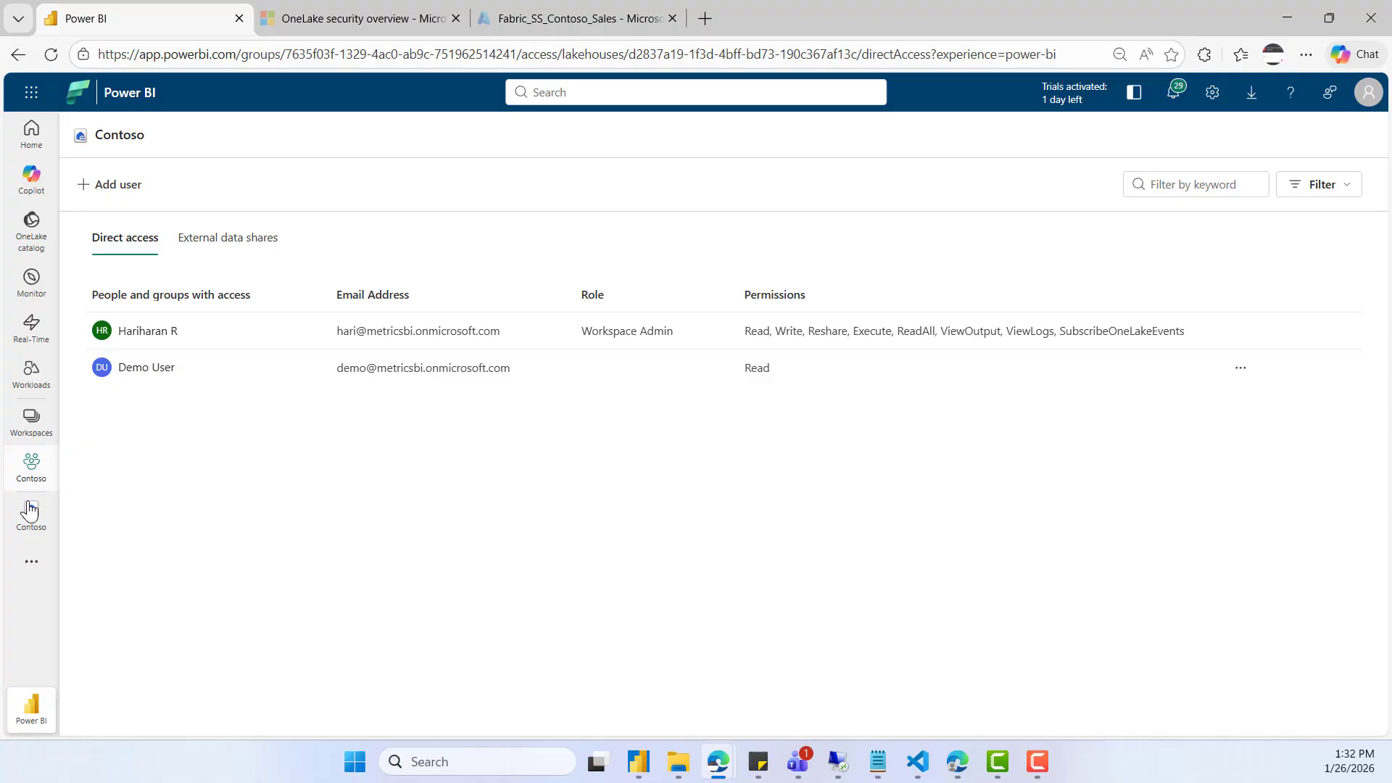
pyautogui.click(29, 530)
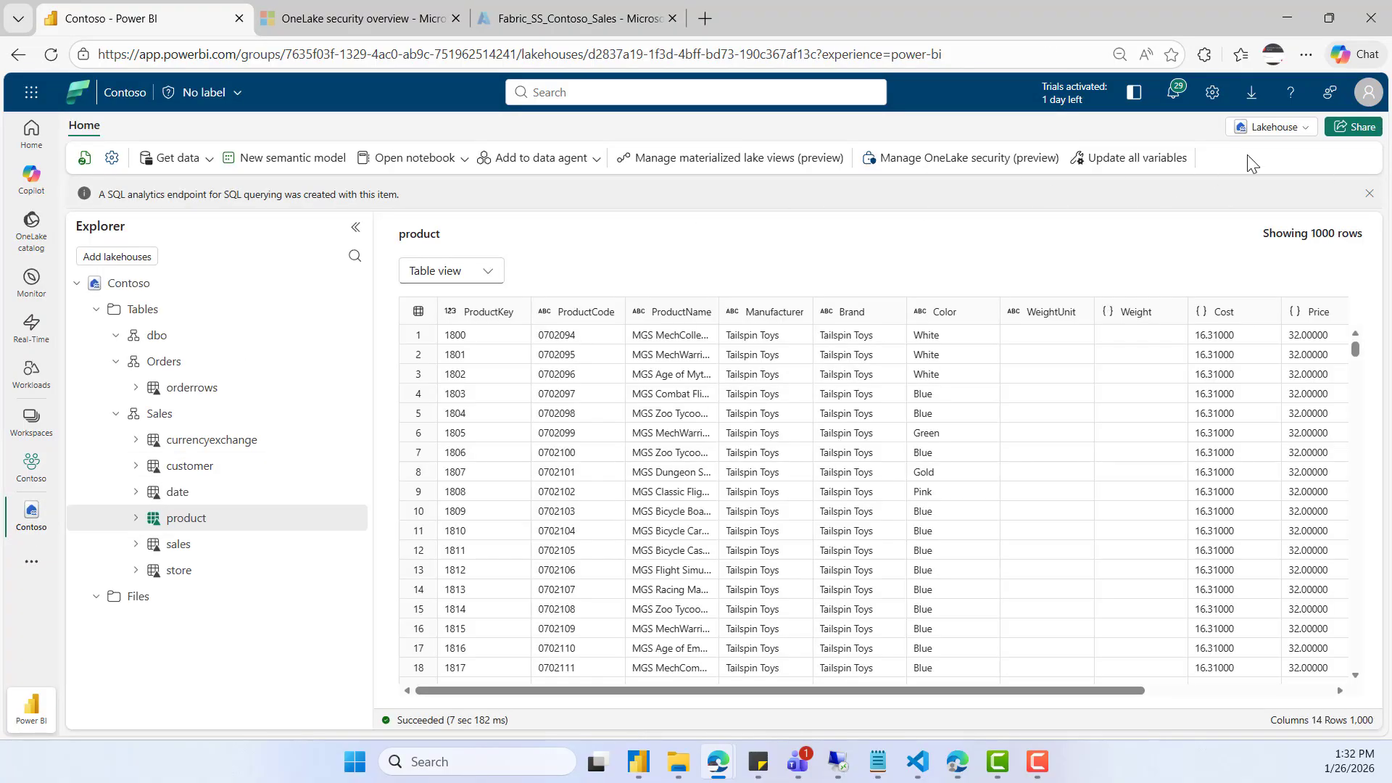
pyautogui.click(1274, 127)
pyautogui.click(1196, 206)
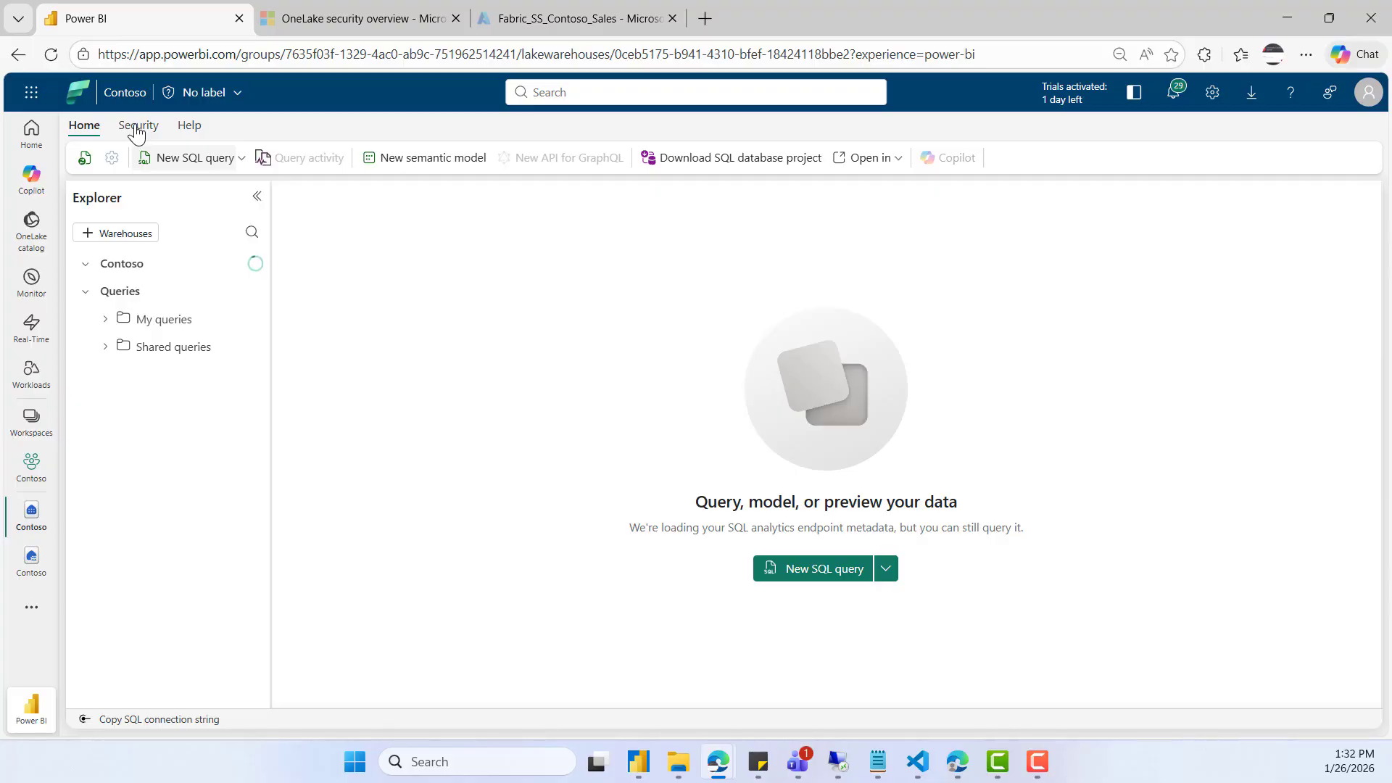
# - Set the SQL analytics endpoint's OneLake access mode to User's identity and confirm the change
pyautogui.click(136, 127)
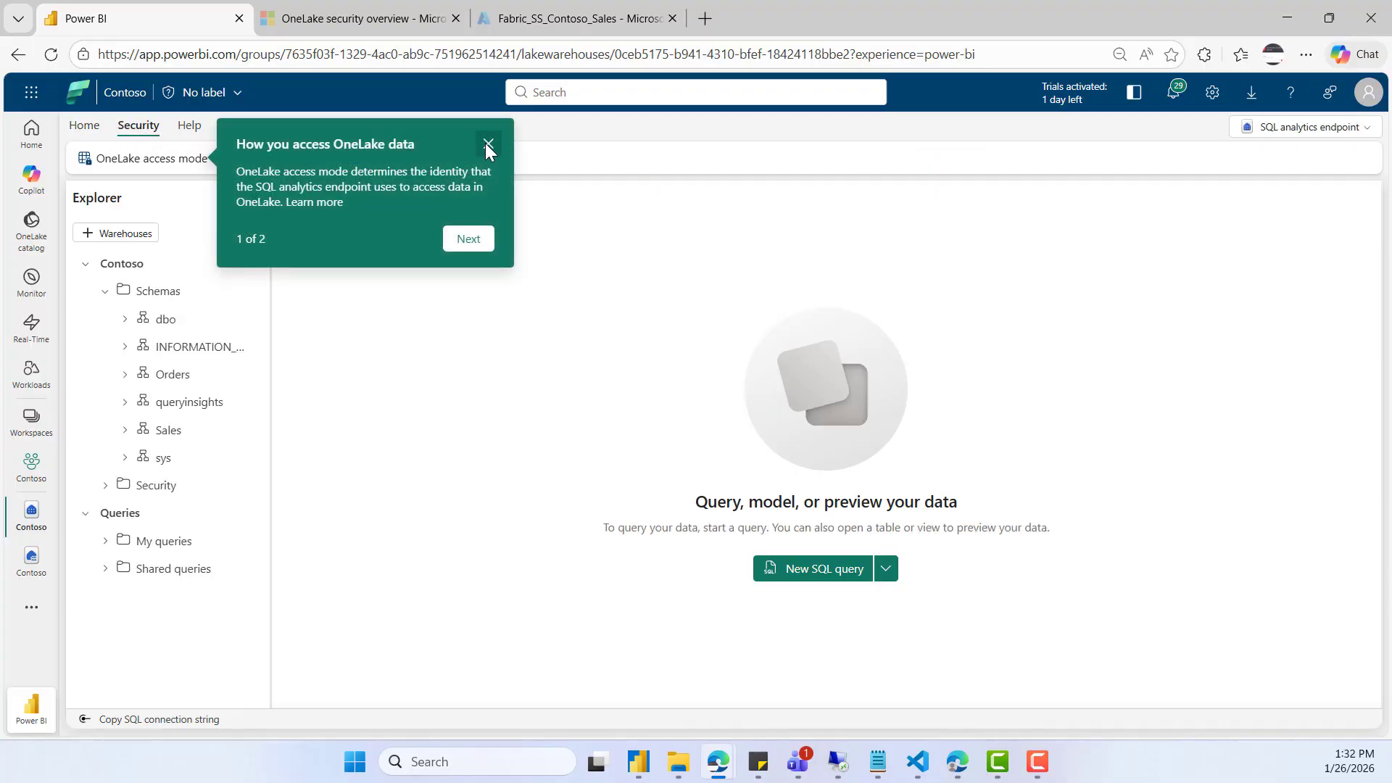
pyautogui.click(487, 145)
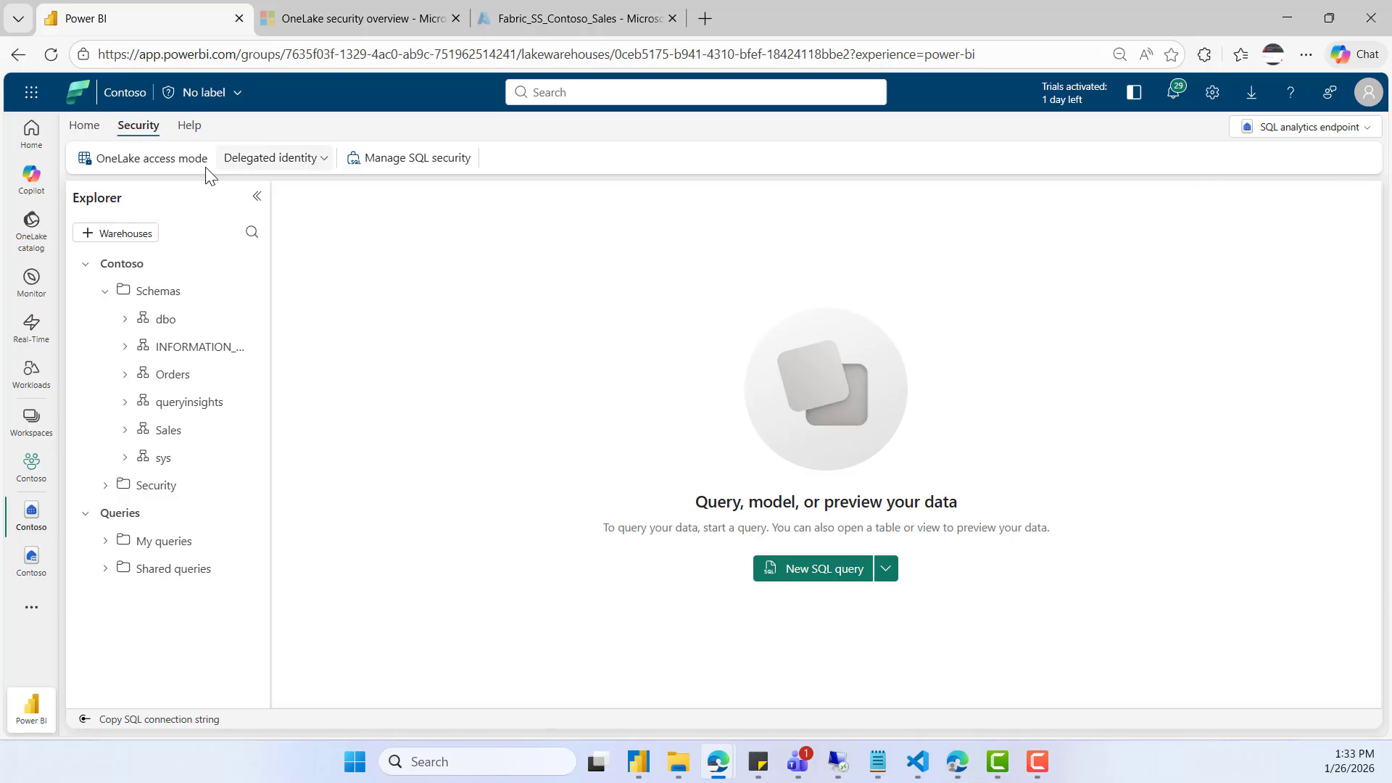
pyautogui.click(309, 158)
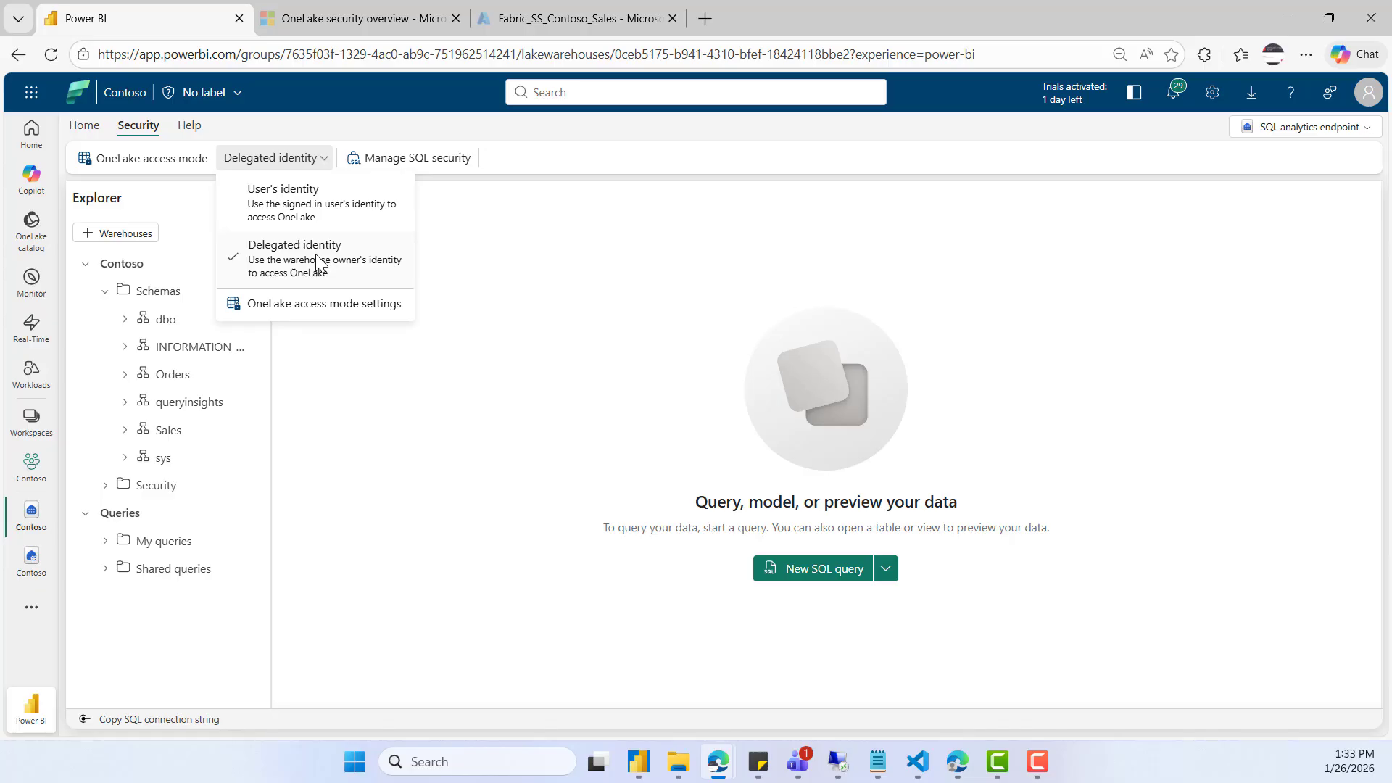
pyautogui.click(317, 212)
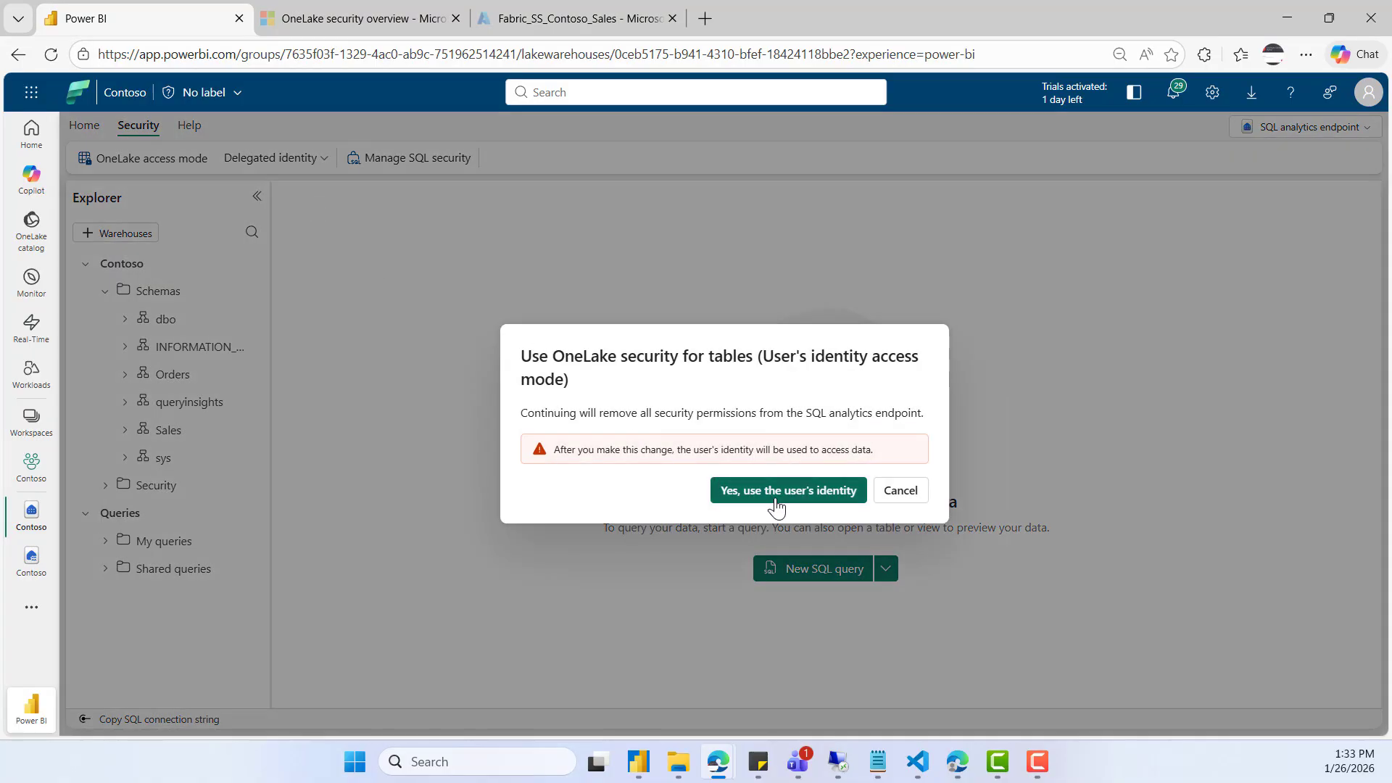
pyautogui.click(776, 491)
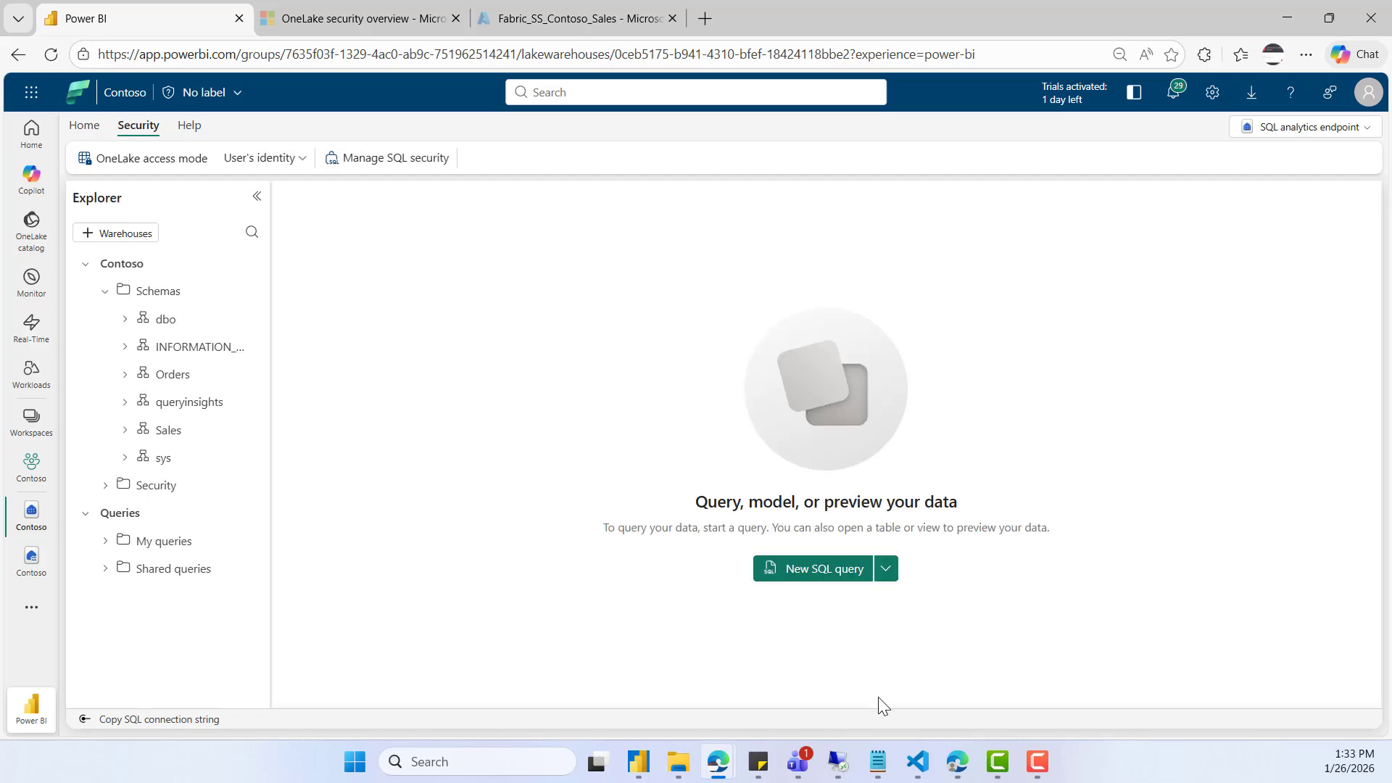
# - Return to the demo user's browser session, refresh the SQL analytics endpoint, and list the Sales schema's tables
pyautogui.click(958, 762)
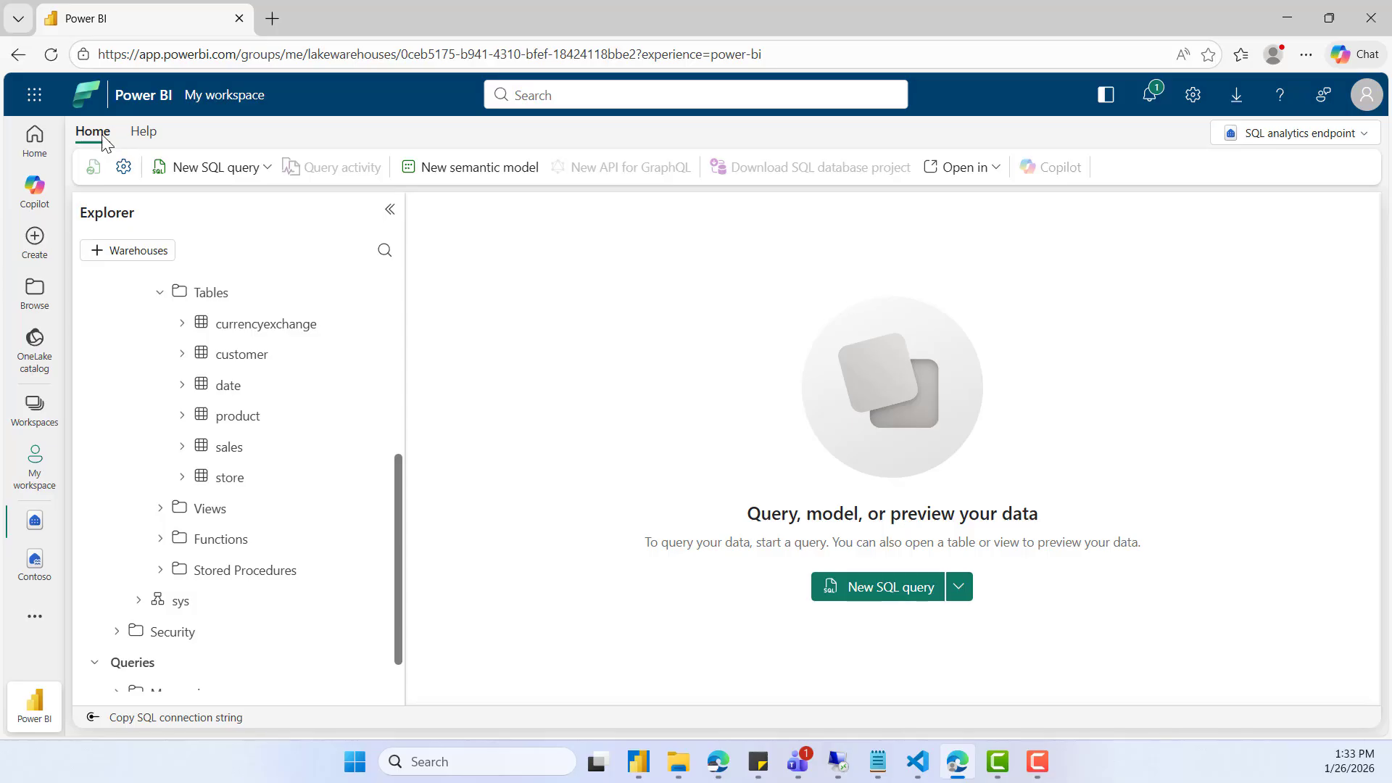
pyautogui.click(51, 55)
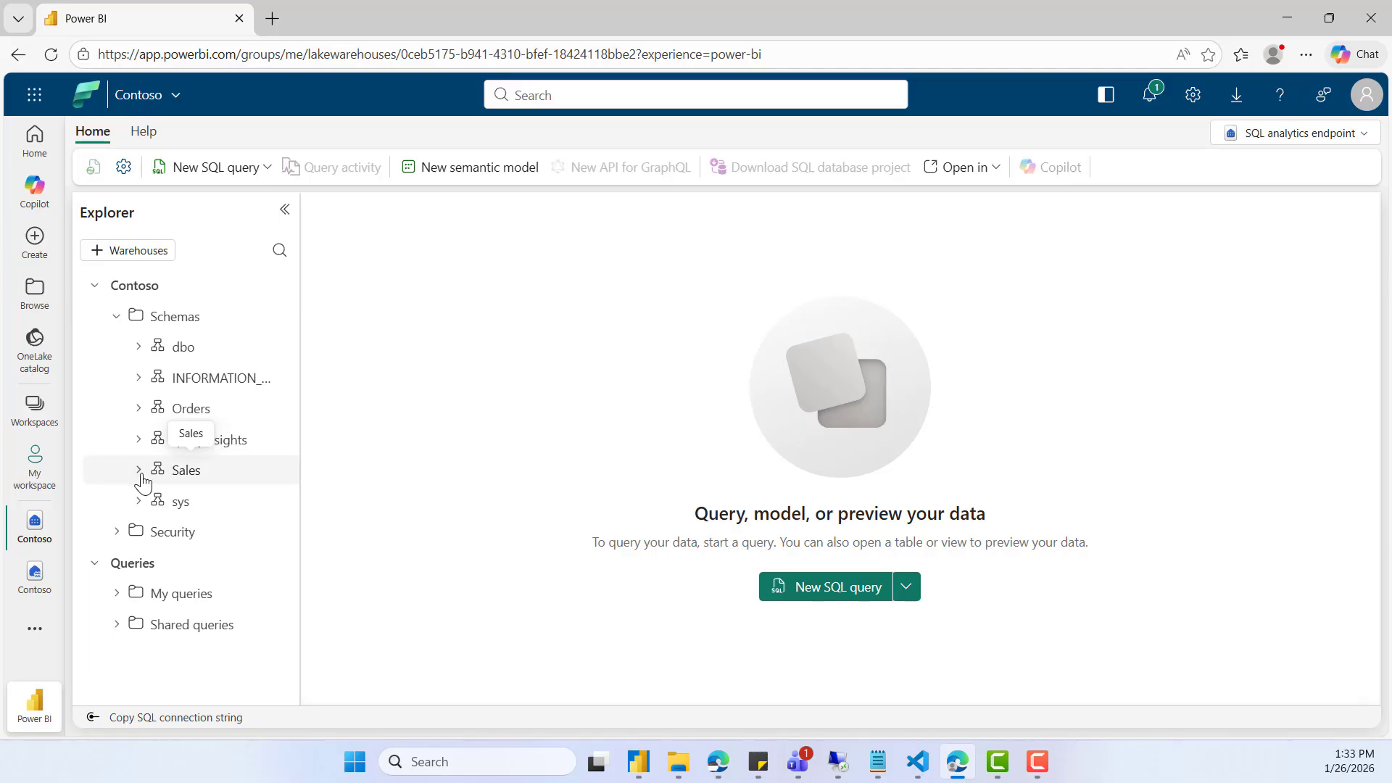
pyautogui.click(138, 473)
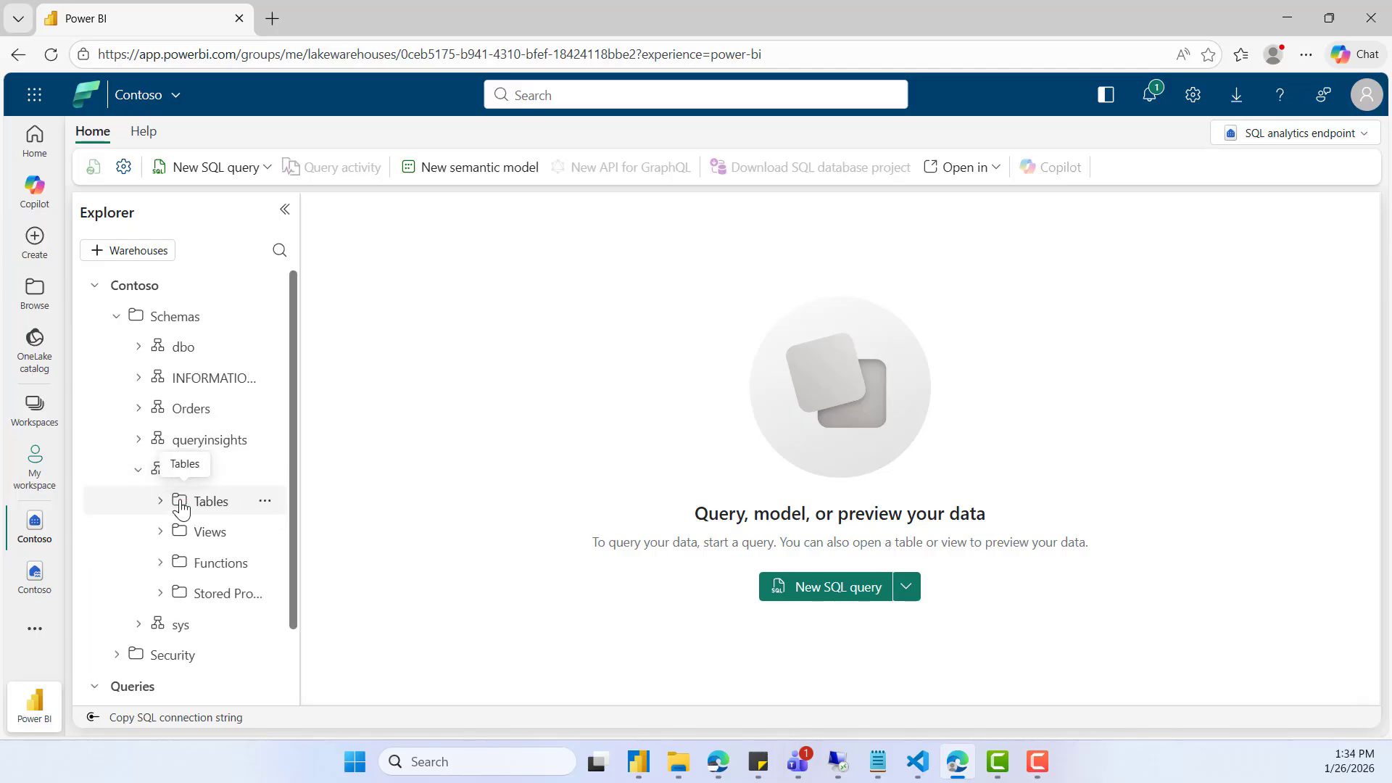
pyautogui.moveTo(302, 439); pyautogui.dragTo(467, 479)
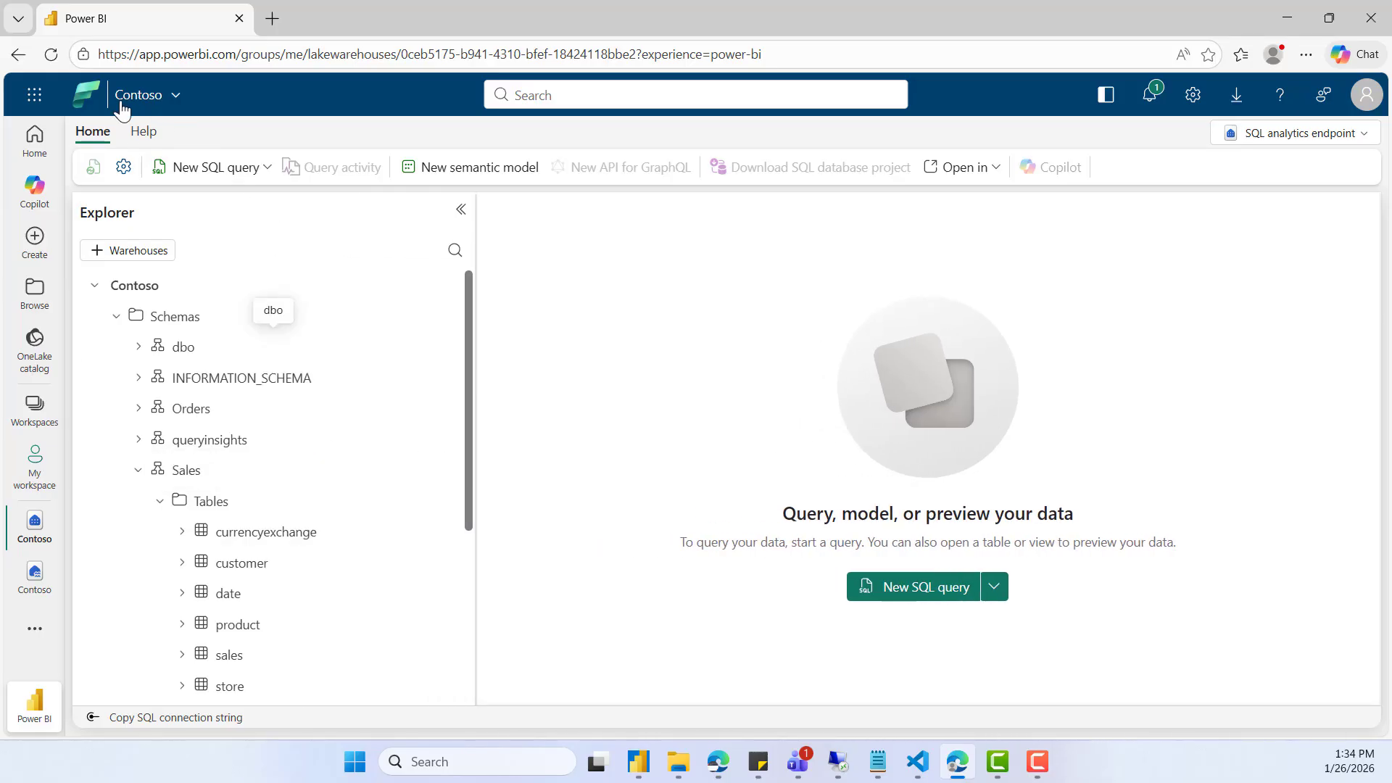
# - Reload the demo user's SQL analytics endpoint, list the Sales schema's tables again, and widen the Explorer
pyautogui.click(51, 54)
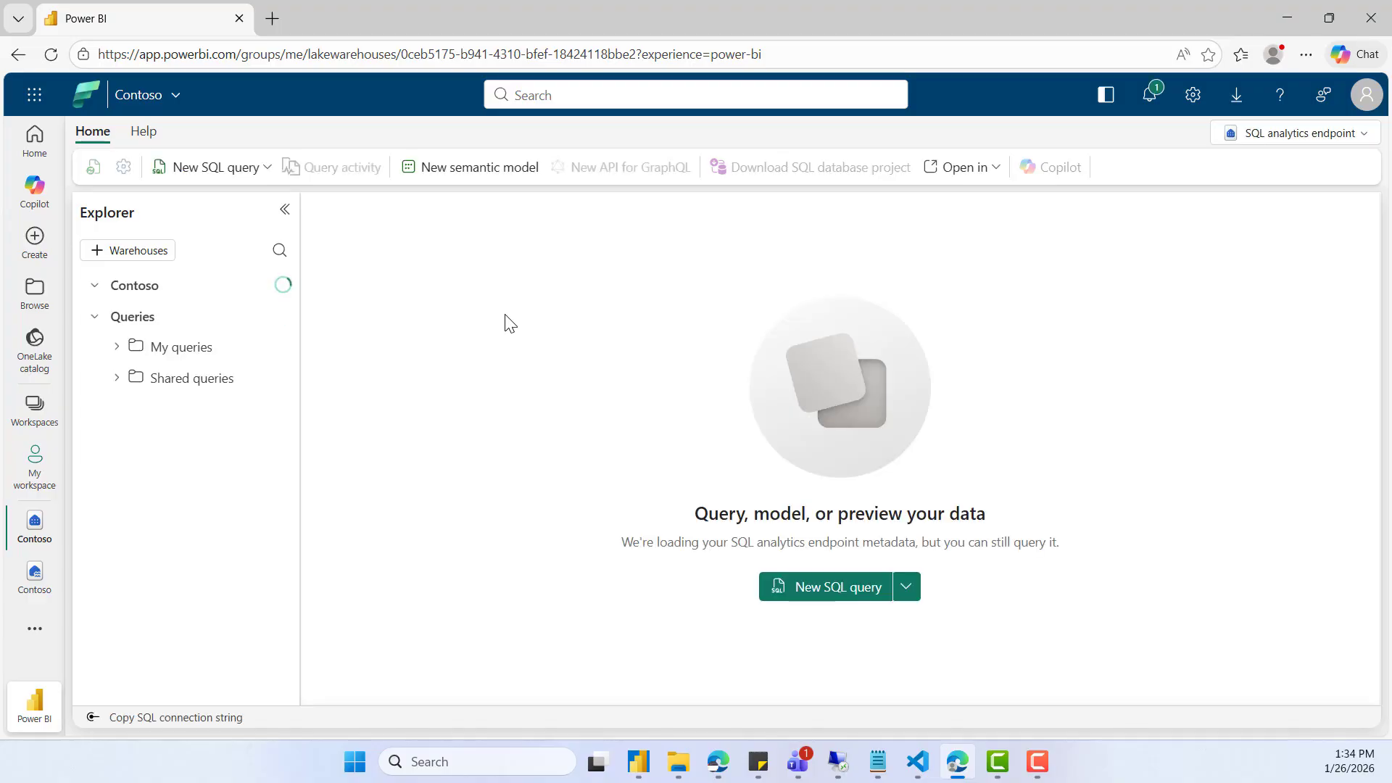
pyautogui.moveTo(725, 770)
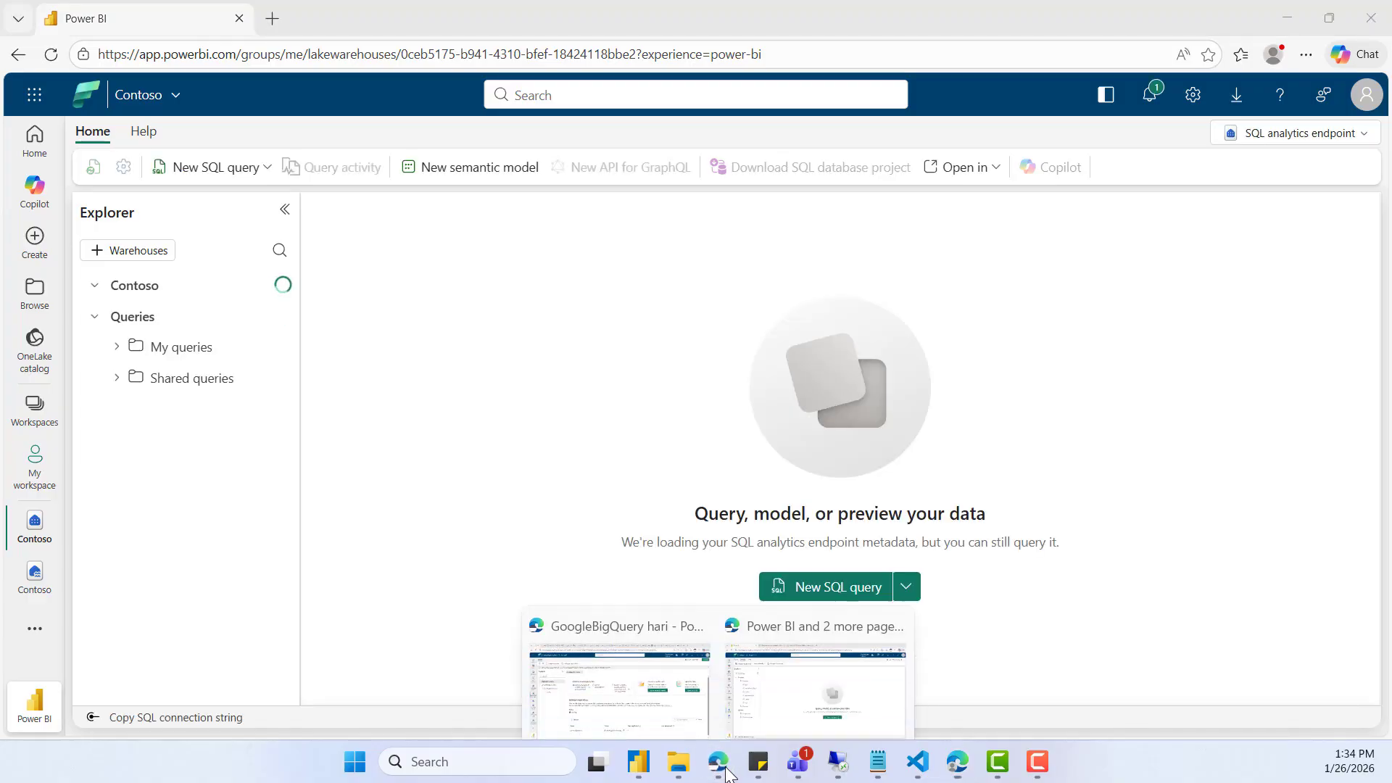
pyautogui.click(764, 701)
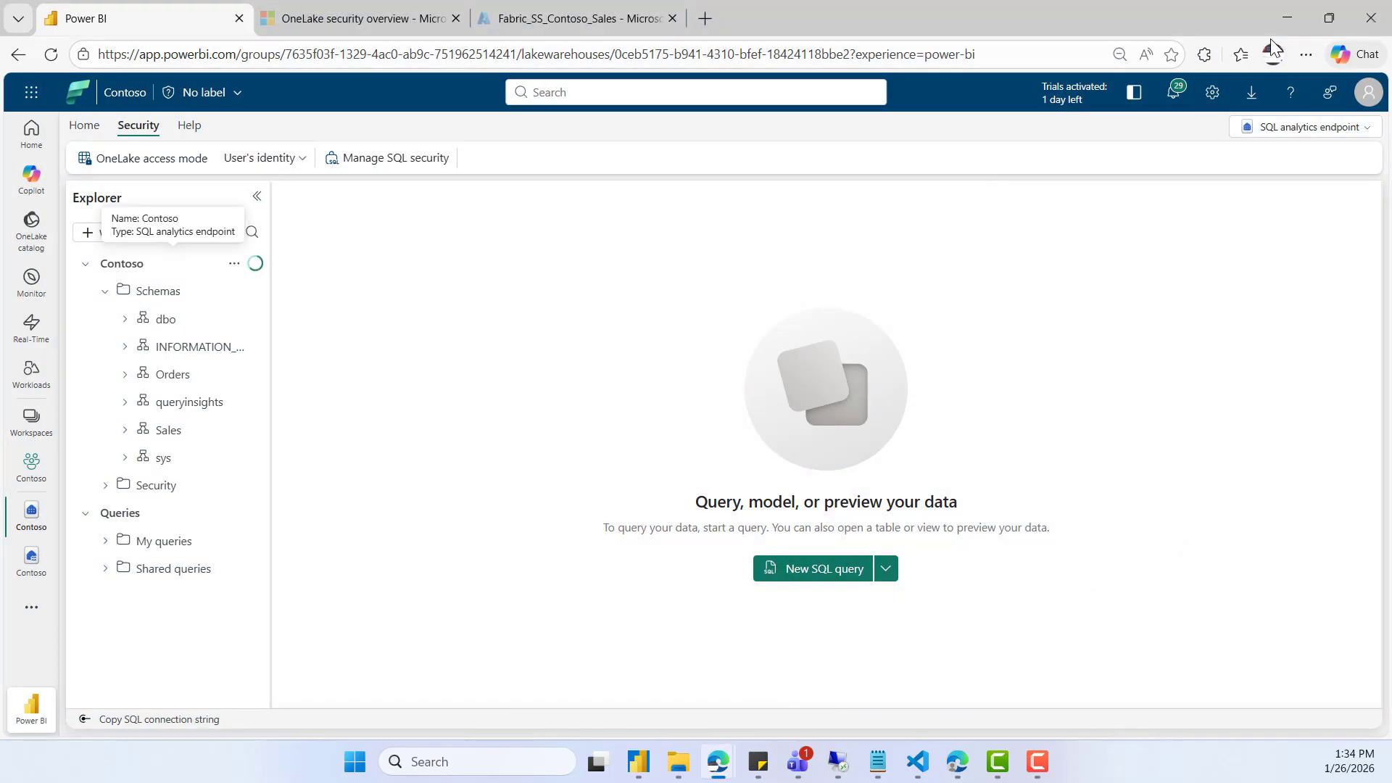
pyautogui.click(1277, 12)
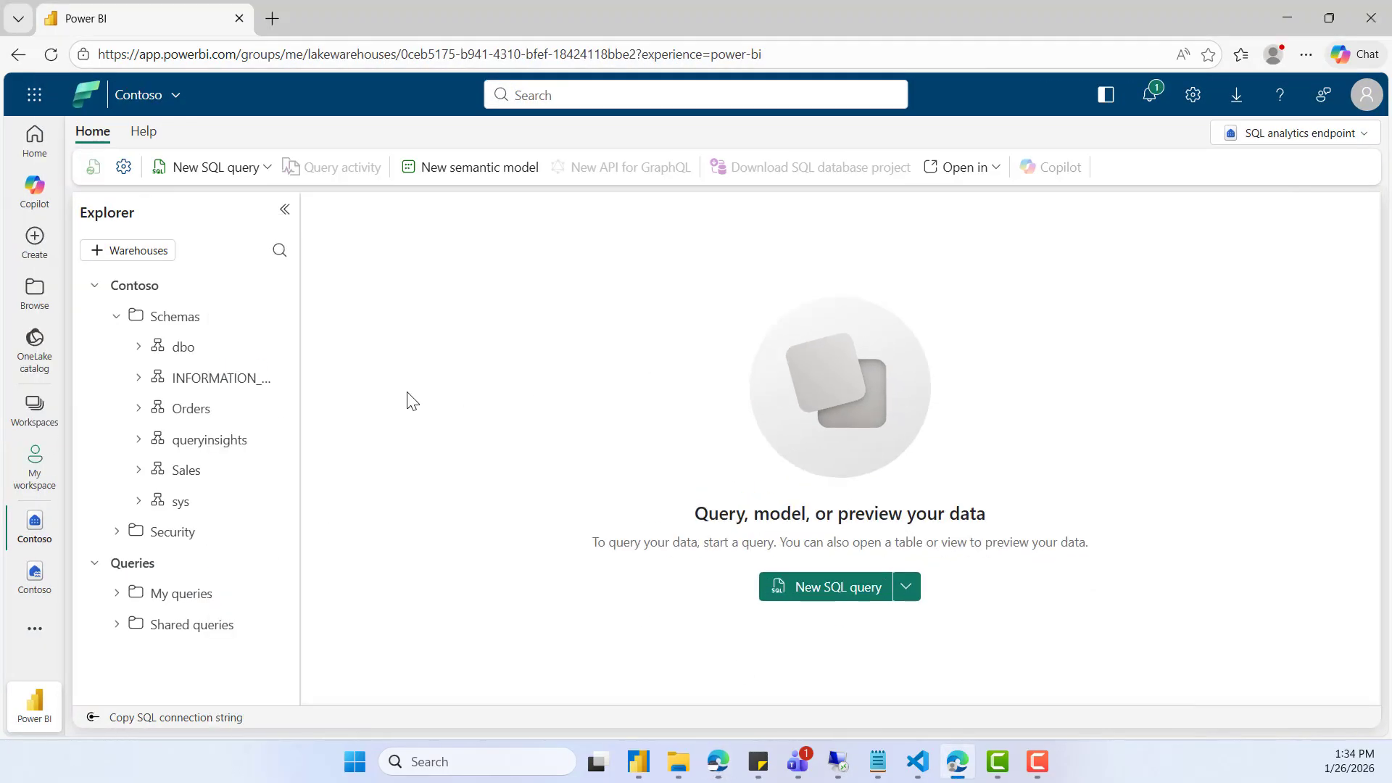
pyautogui.click(138, 473)
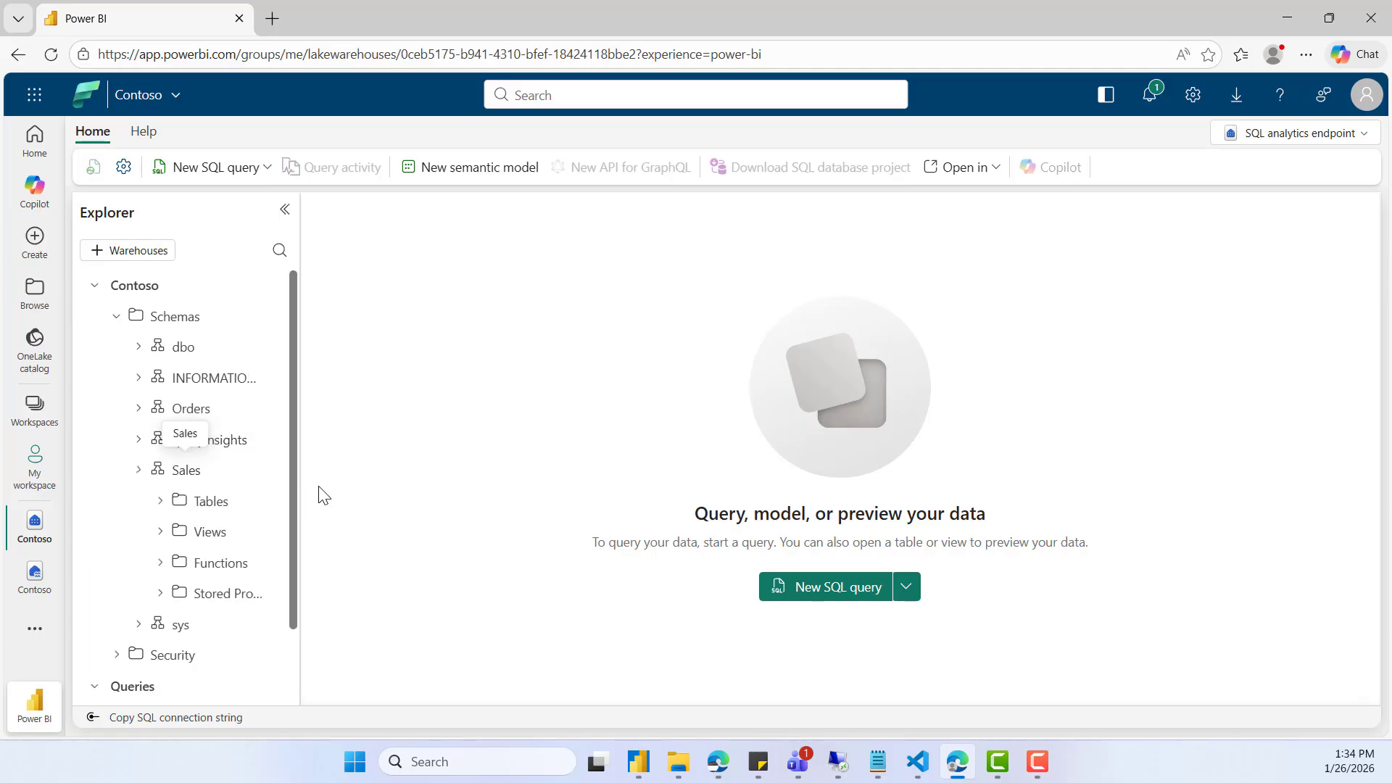
pyautogui.click(161, 501)
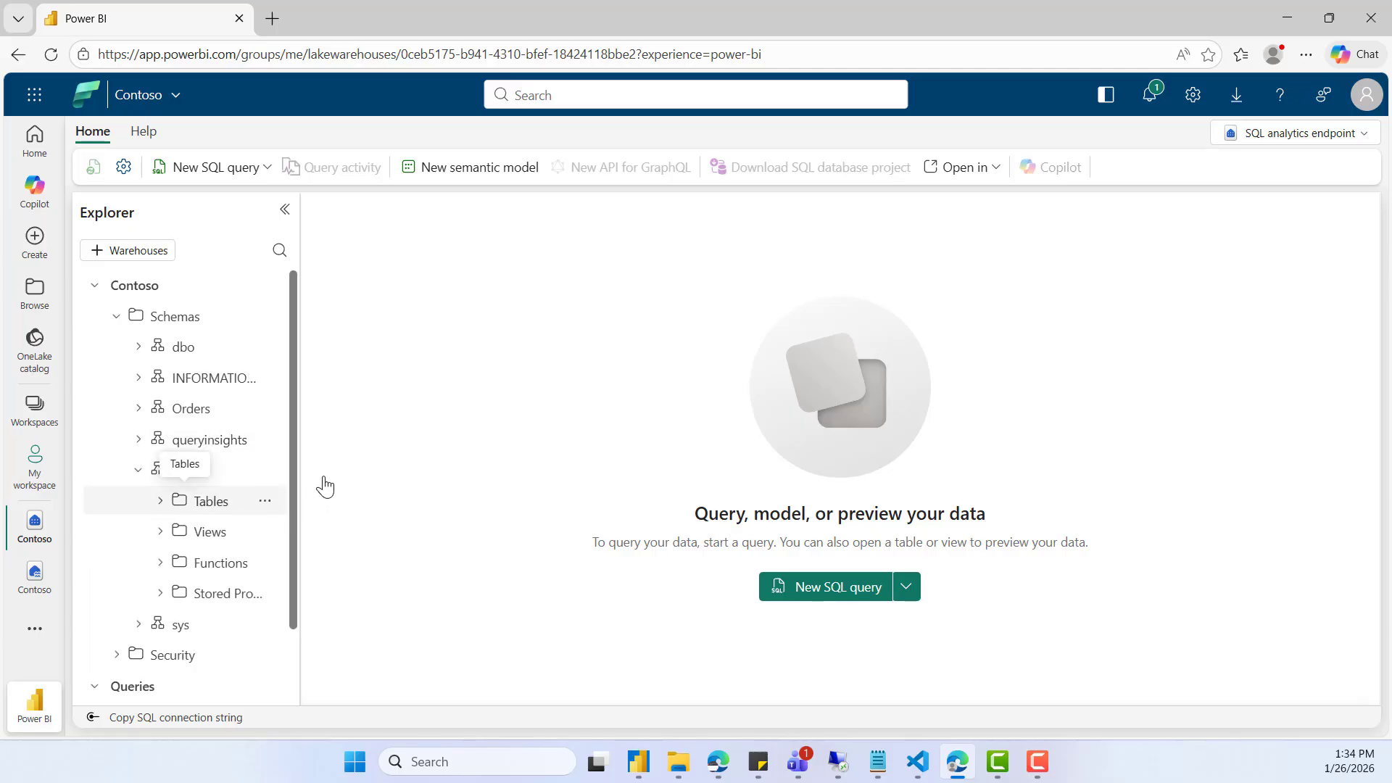
pyautogui.moveTo(294, 454); pyautogui.dragTo(499, 468)
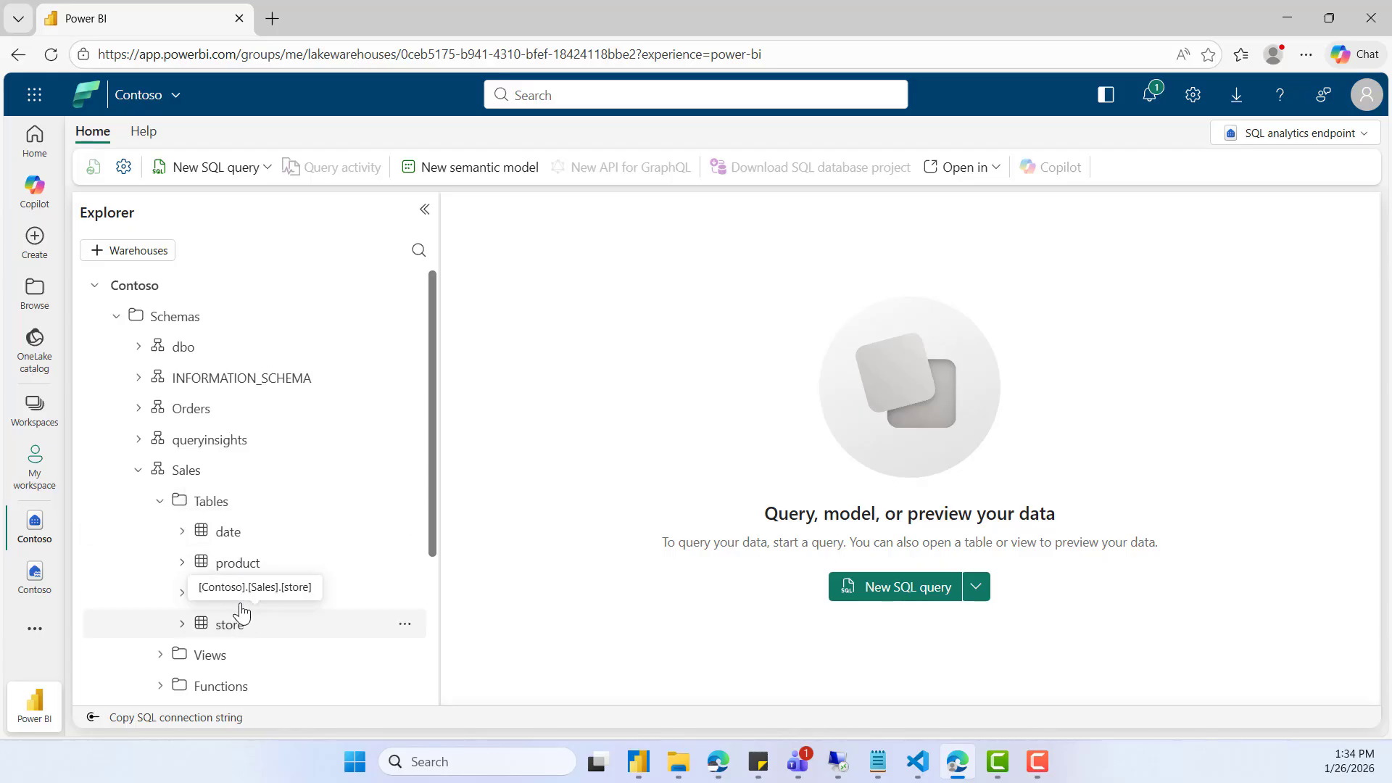
# - Preview the product table's data and examine the values in its Color column
pyautogui.click(242, 569)
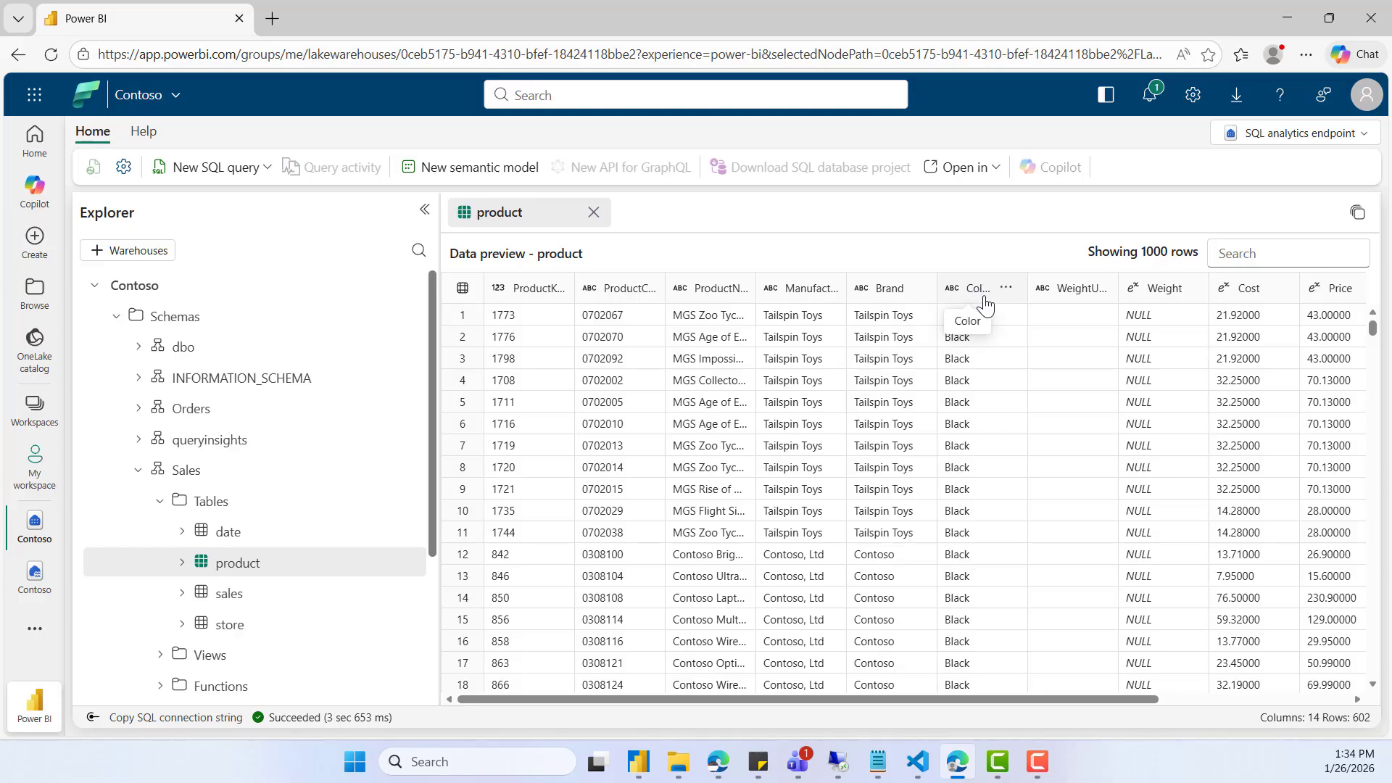
pyautogui.scroll(-10, 994, 522)
pyautogui.scroll(-10, 999, 541)
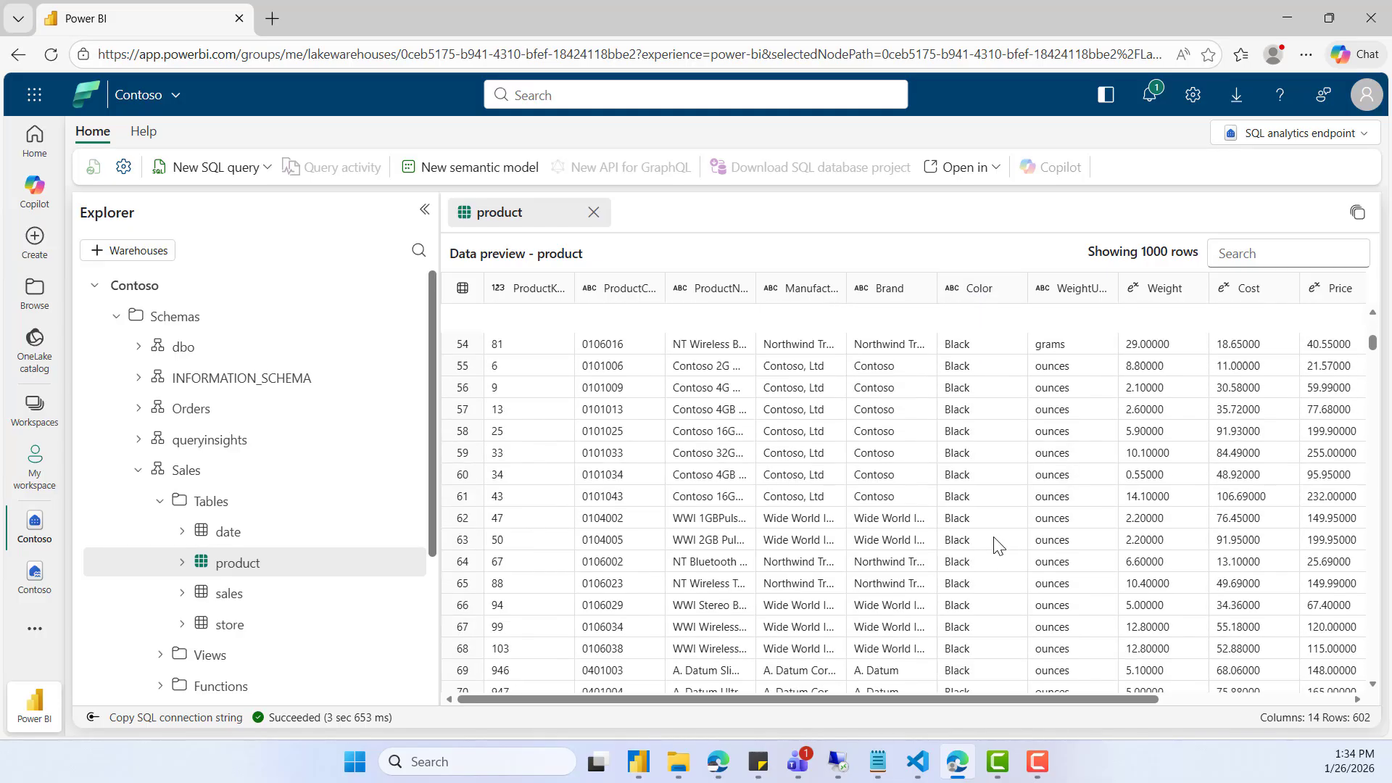
pyautogui.scroll(-20, 1000, 553)
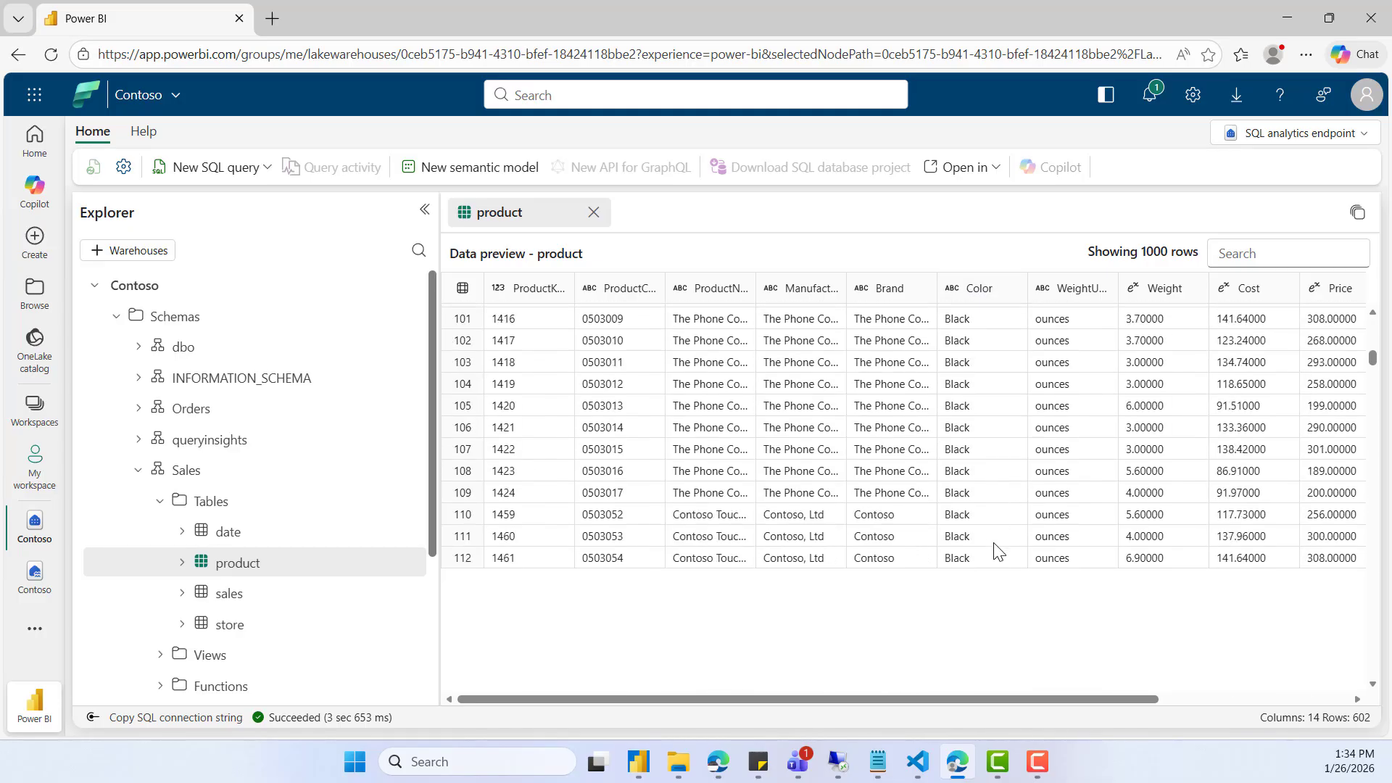
pyautogui.scroll(-5, 998, 551)
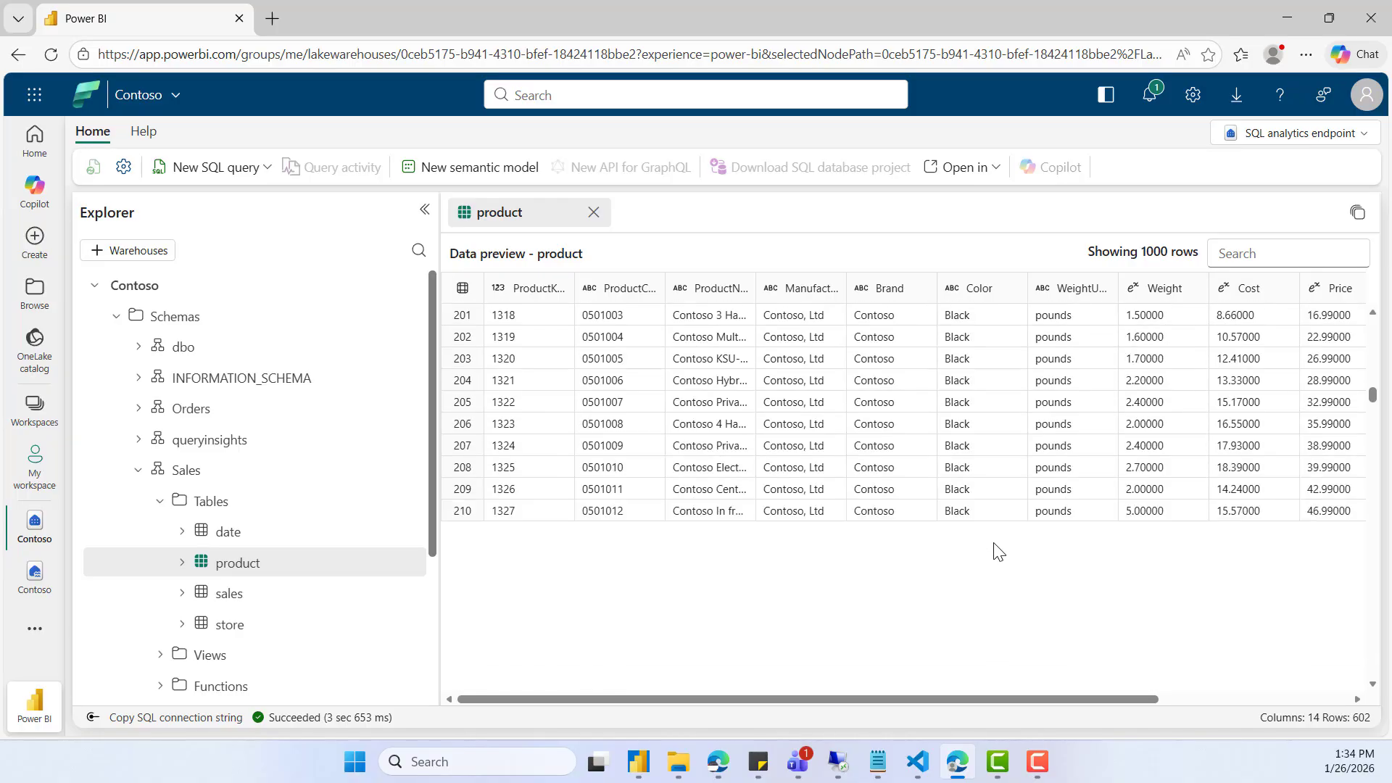
# - Try to preview the sales table and read the error details for the denied column permission
pyautogui.click(227, 597)
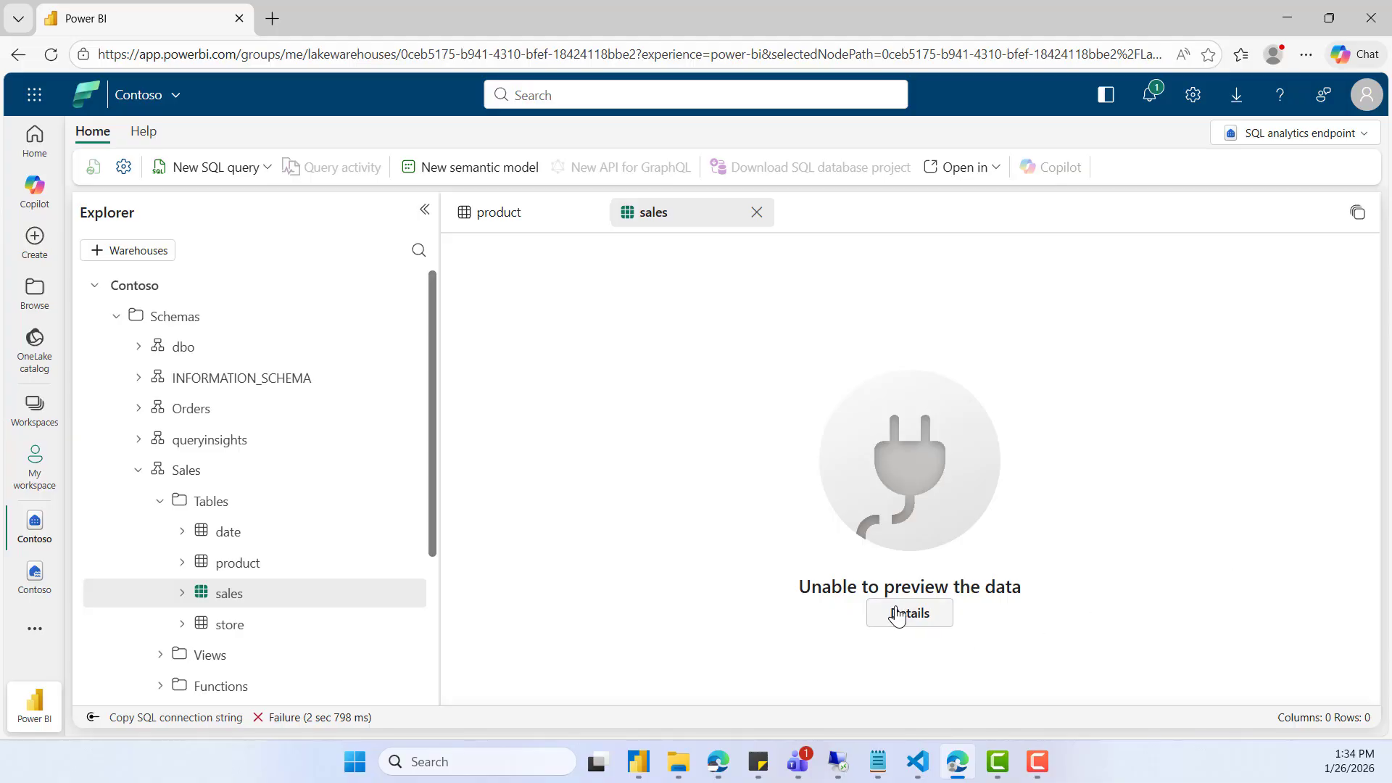
pyautogui.click(921, 611)
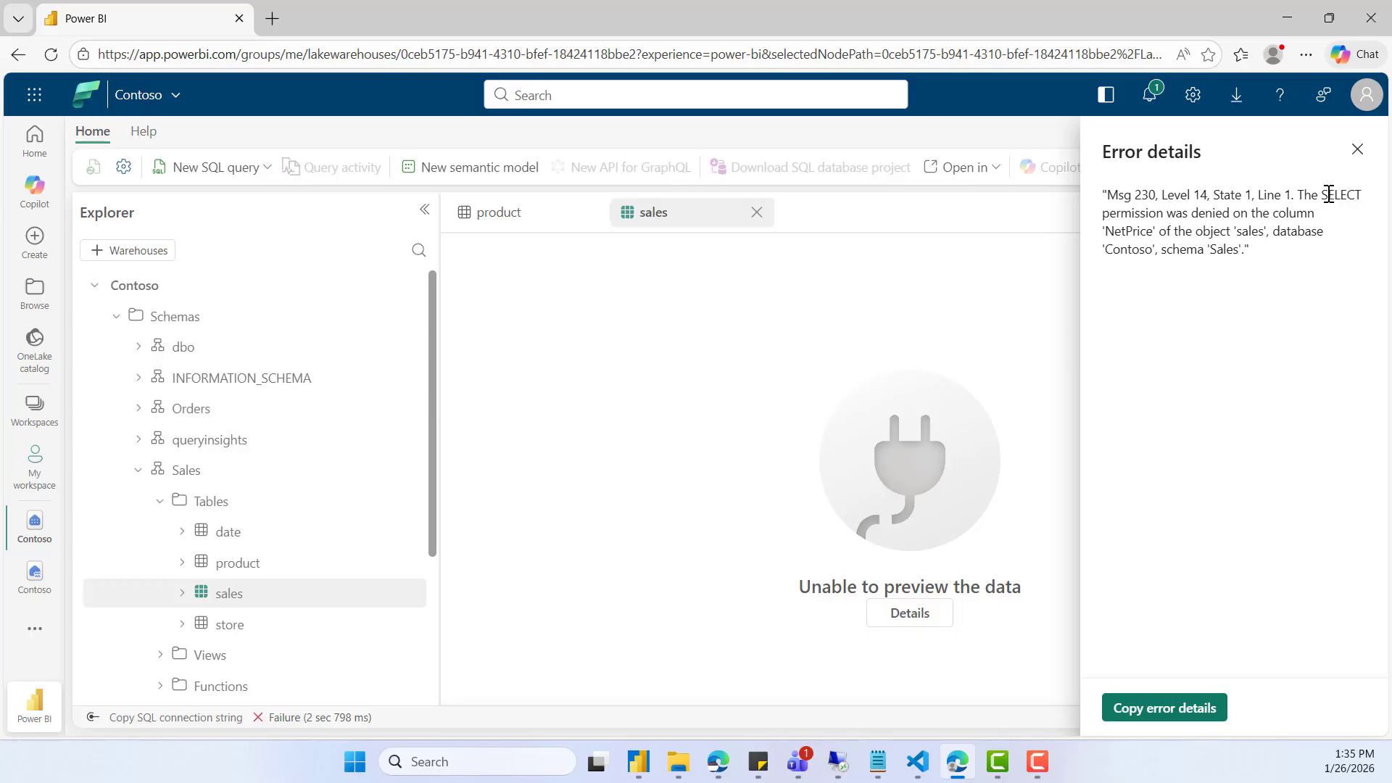
pyautogui.moveTo(1329, 195); pyautogui.dragTo(1171, 227)
pyautogui.click(1138, 228)
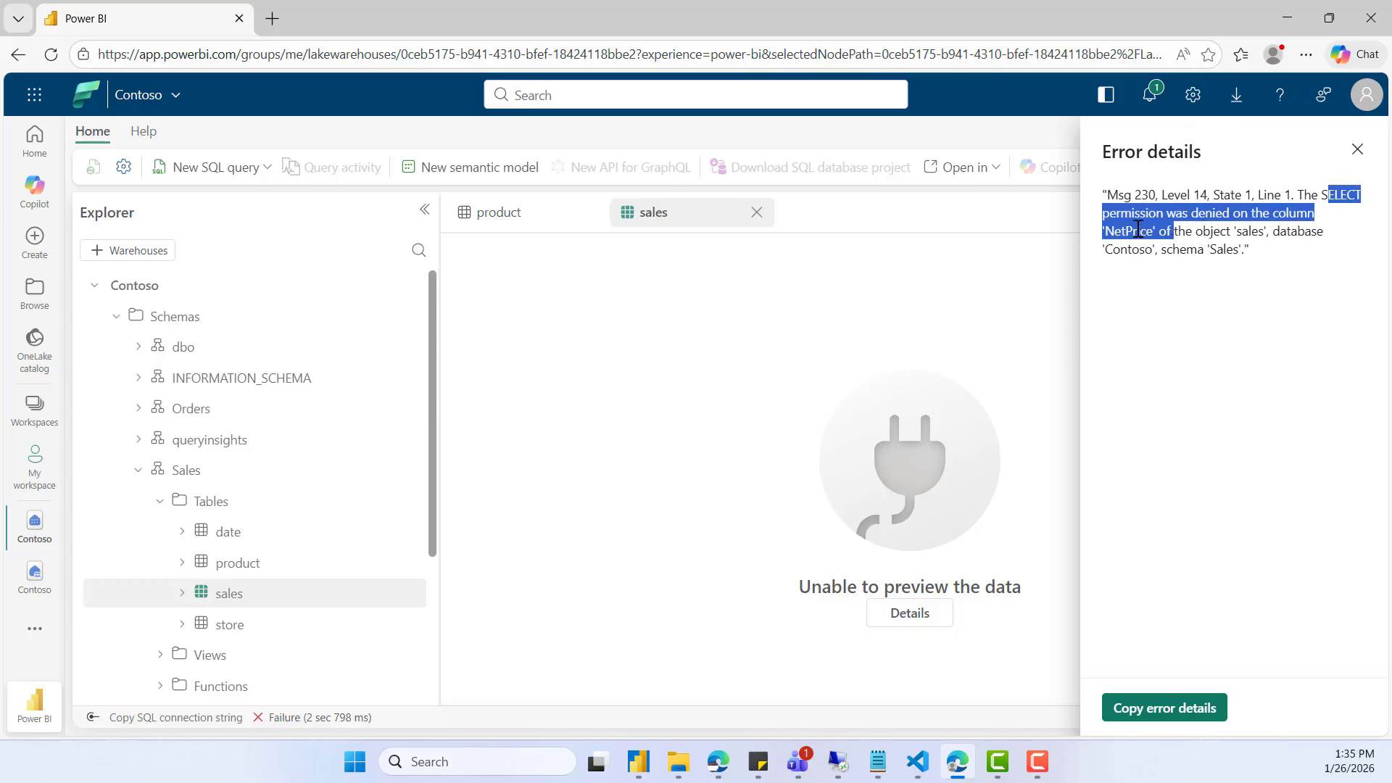
pyautogui.moveTo(1144, 290); pyautogui.dragTo(1139, 276)
pyautogui.doubleClick(1128, 231)
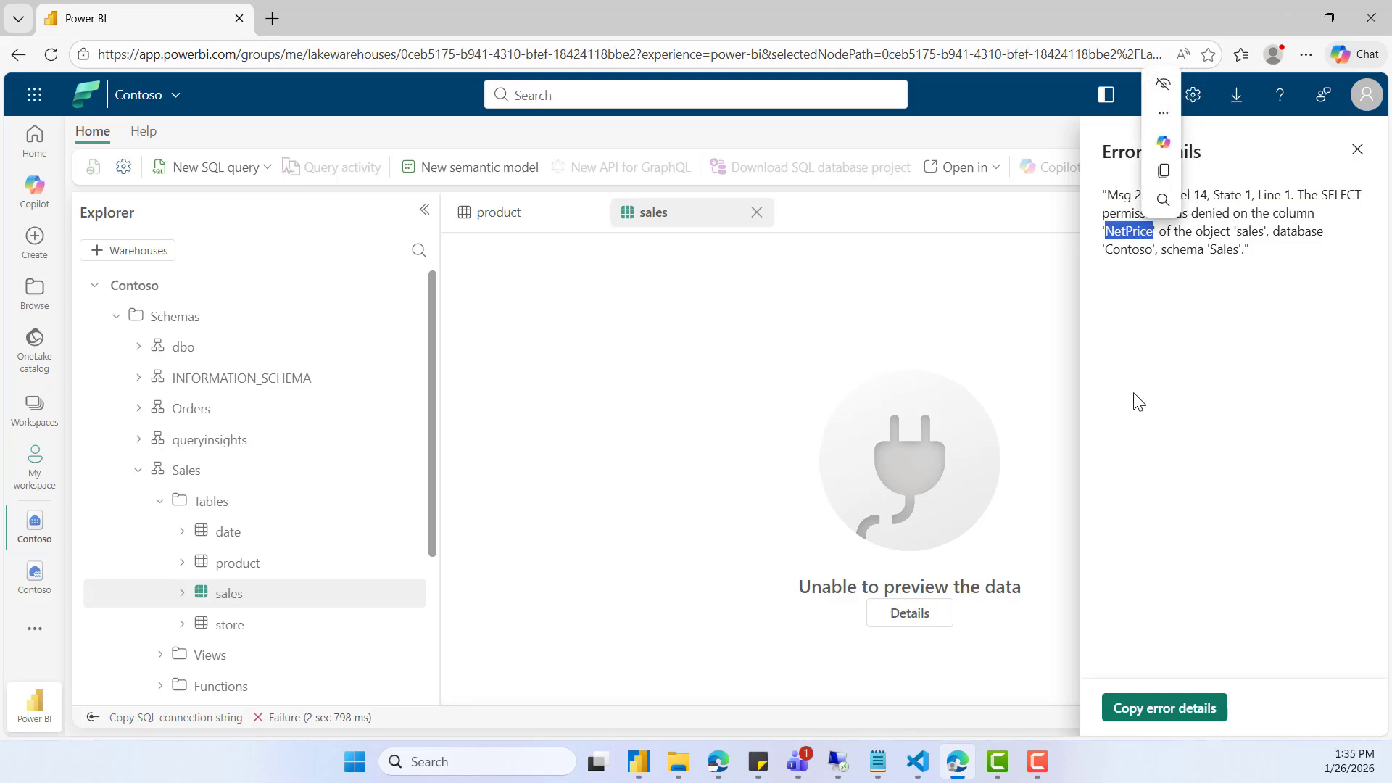
pyautogui.moveTo(1251, 253); pyautogui.dragTo(1097, 195)
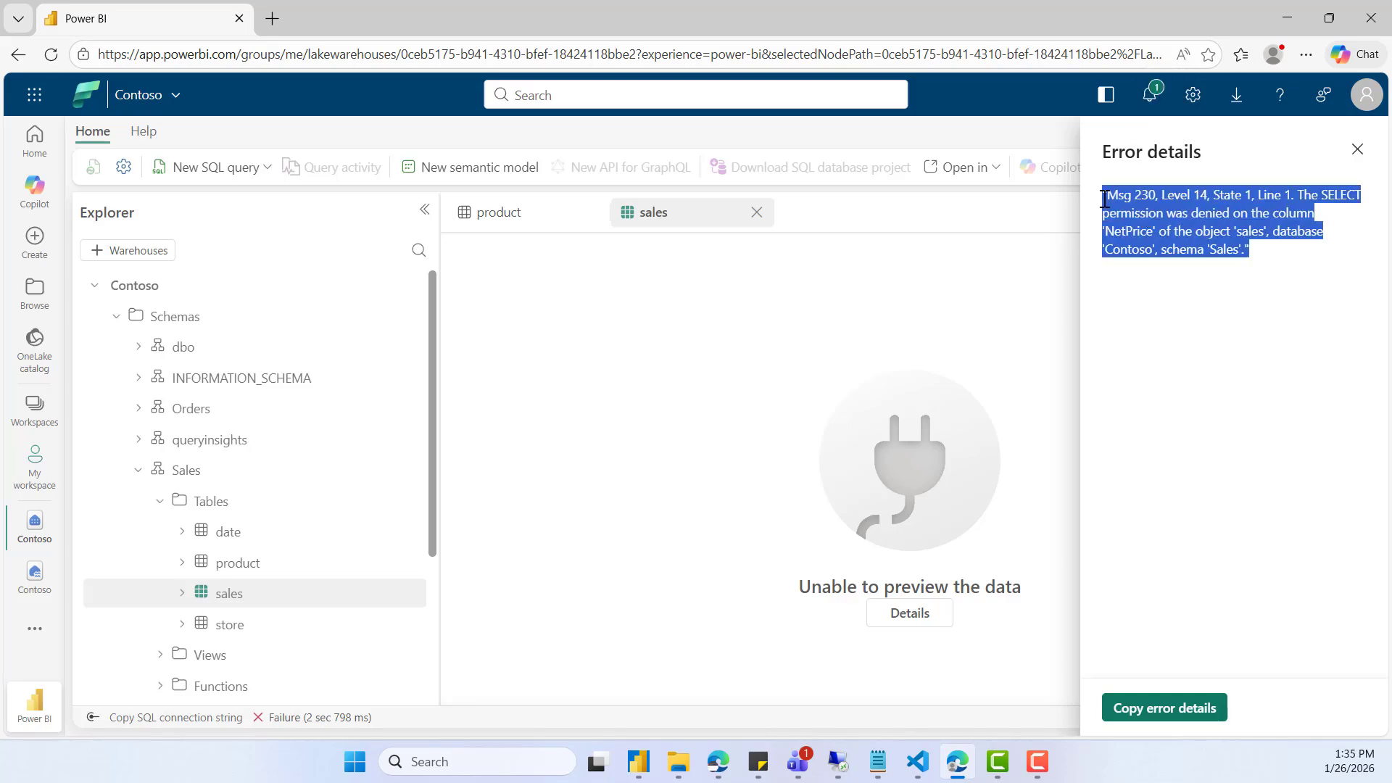
pyautogui.click(1304, 313)
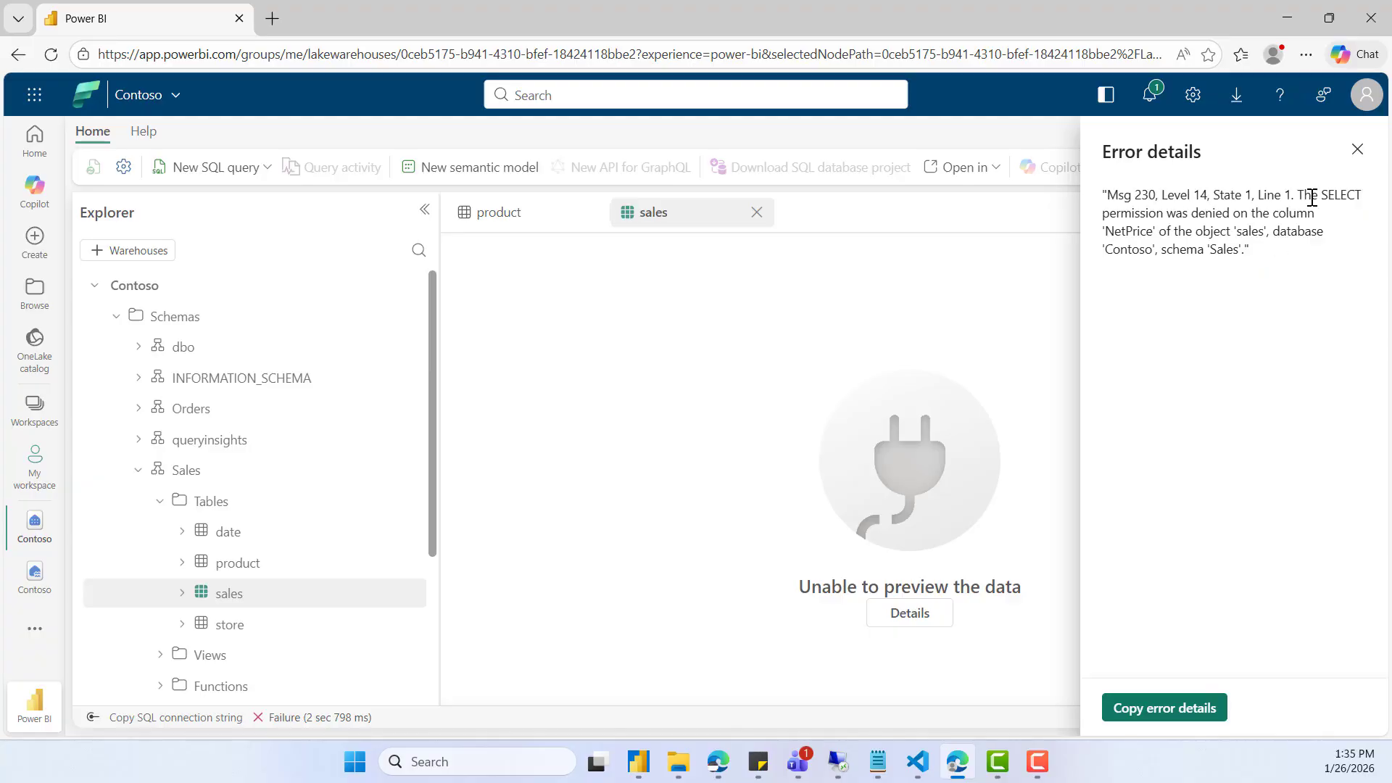
pyautogui.click(1359, 153)
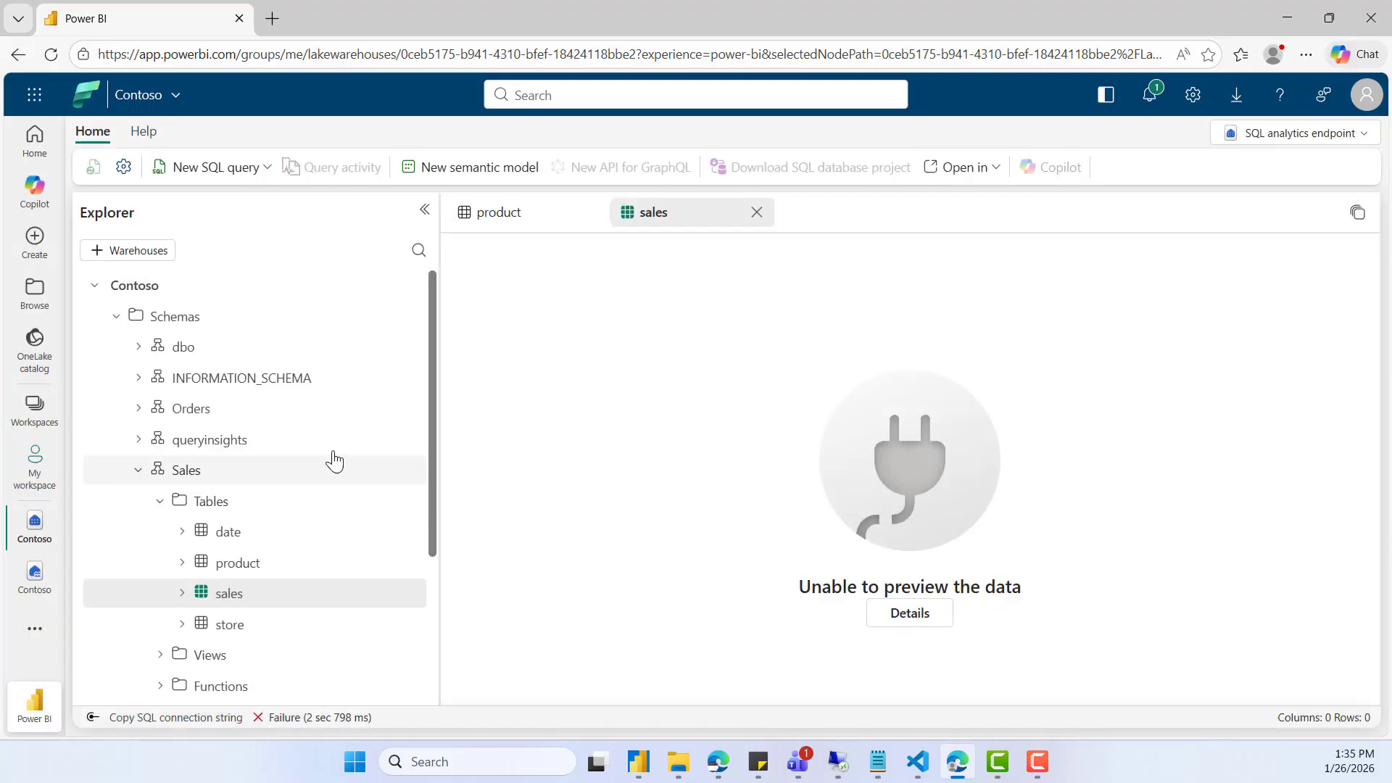
# - Create a new SQL query containing "select * from Sales" and run it
pyautogui.click(213, 171)
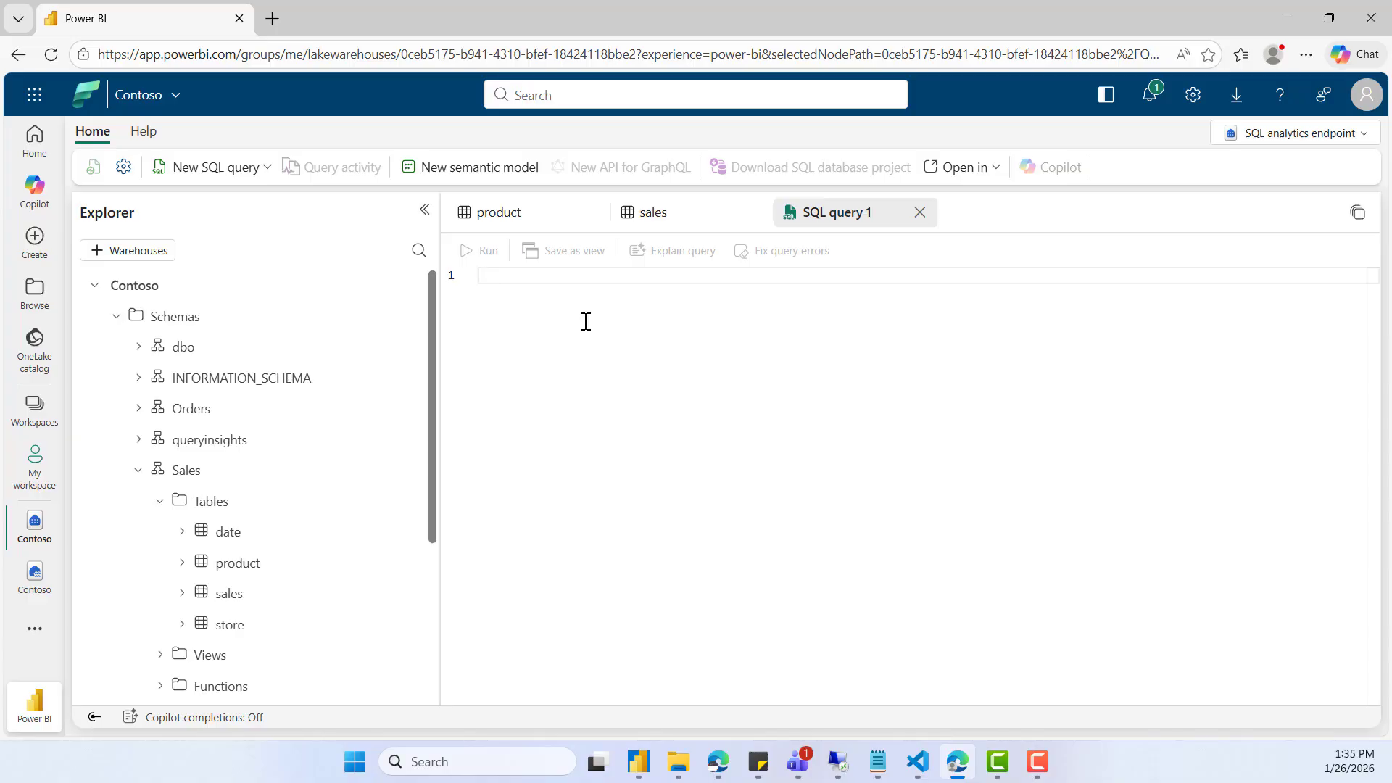
pyautogui.write('select ')
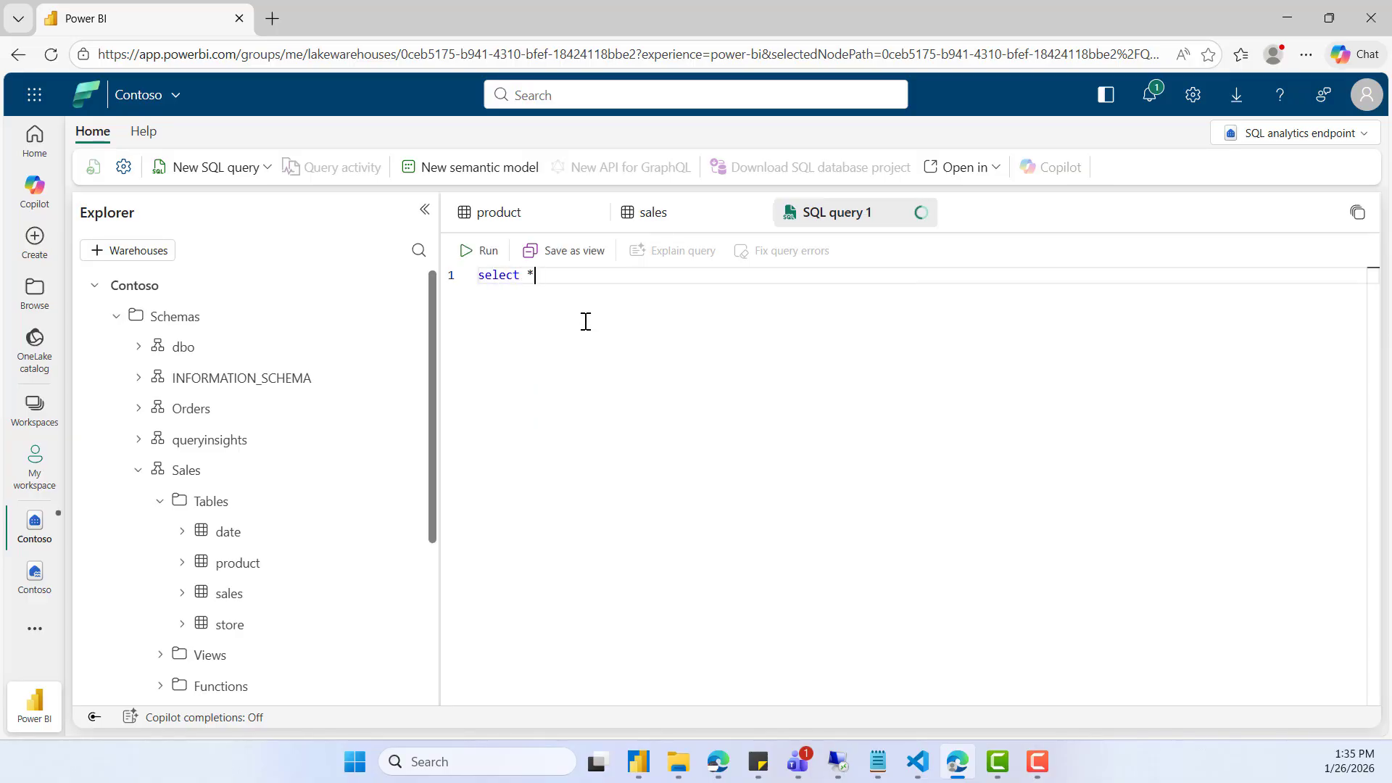
pyautogui.write('* from Sales')
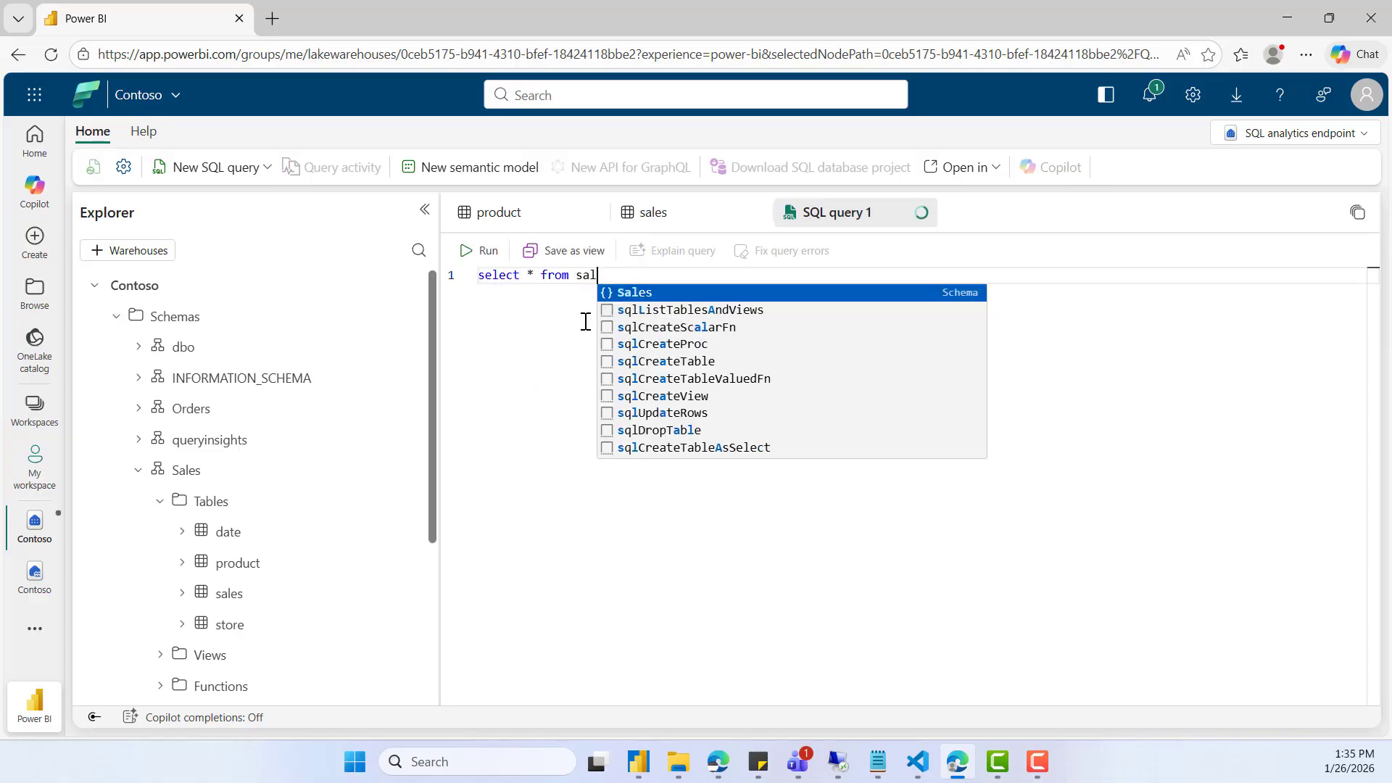
pyautogui.press('Tab')
pyautogui.click(480, 250)
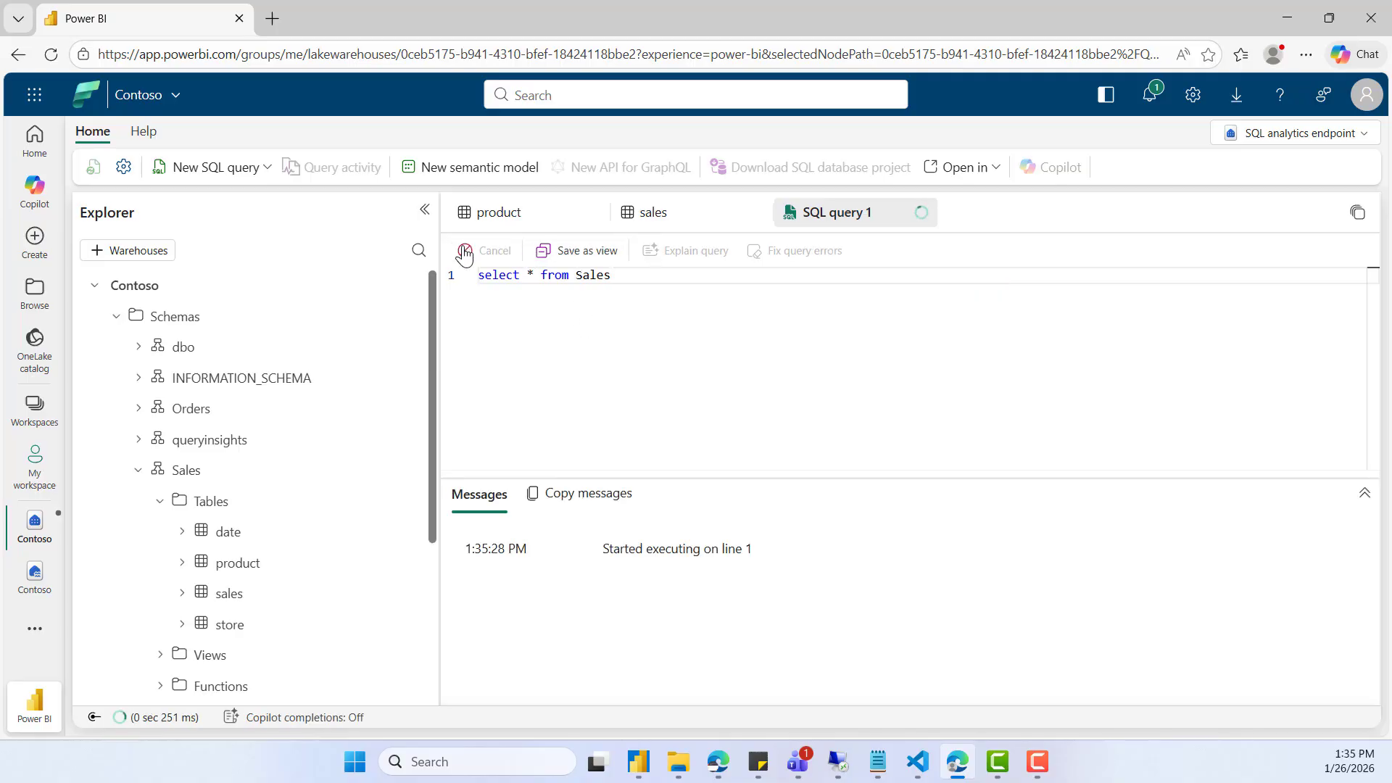
# - Replace the queried object name with the fully qualified sales table, [Contoso].[Sales].[sales]
pyautogui.doubleClick(577, 275)
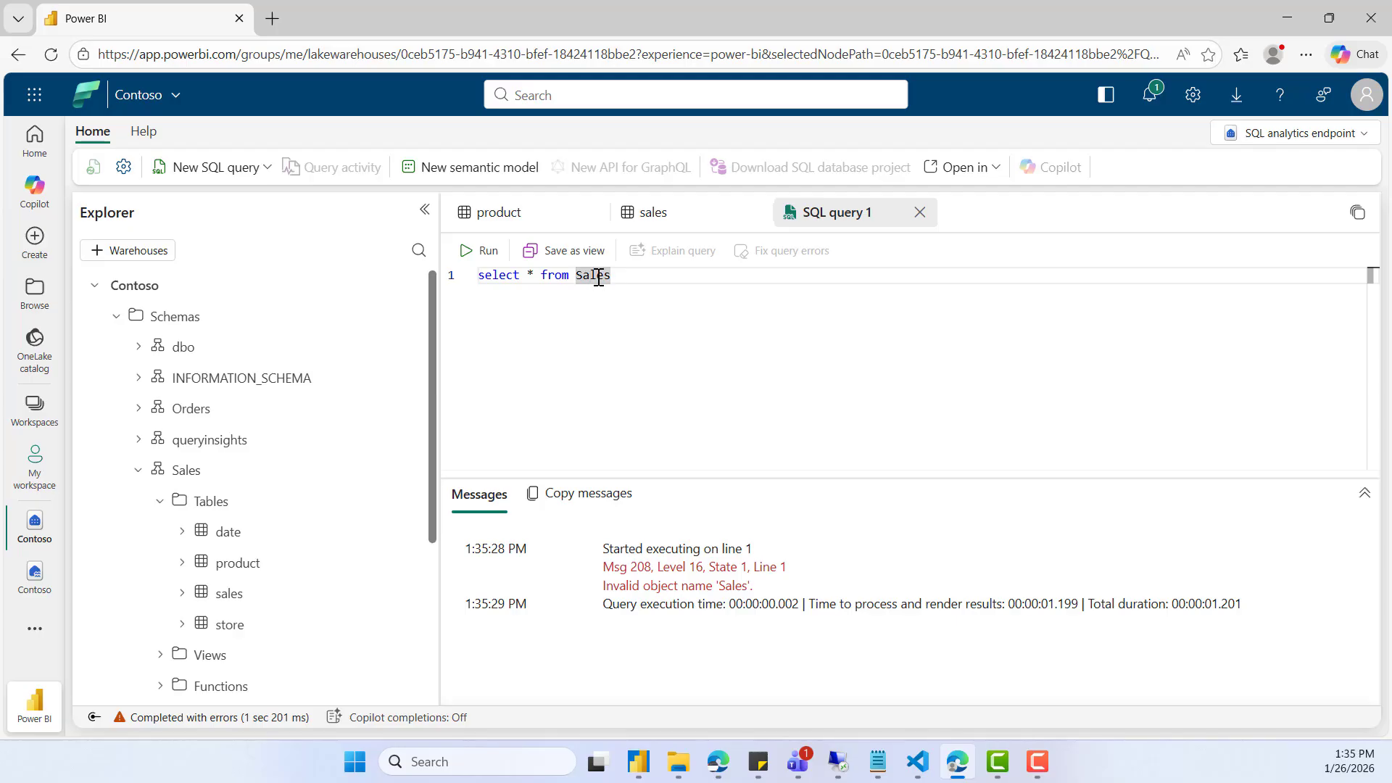
pyautogui.press('Delete')
pyautogui.moveTo(227, 593); pyautogui.dragTo(656, 281)
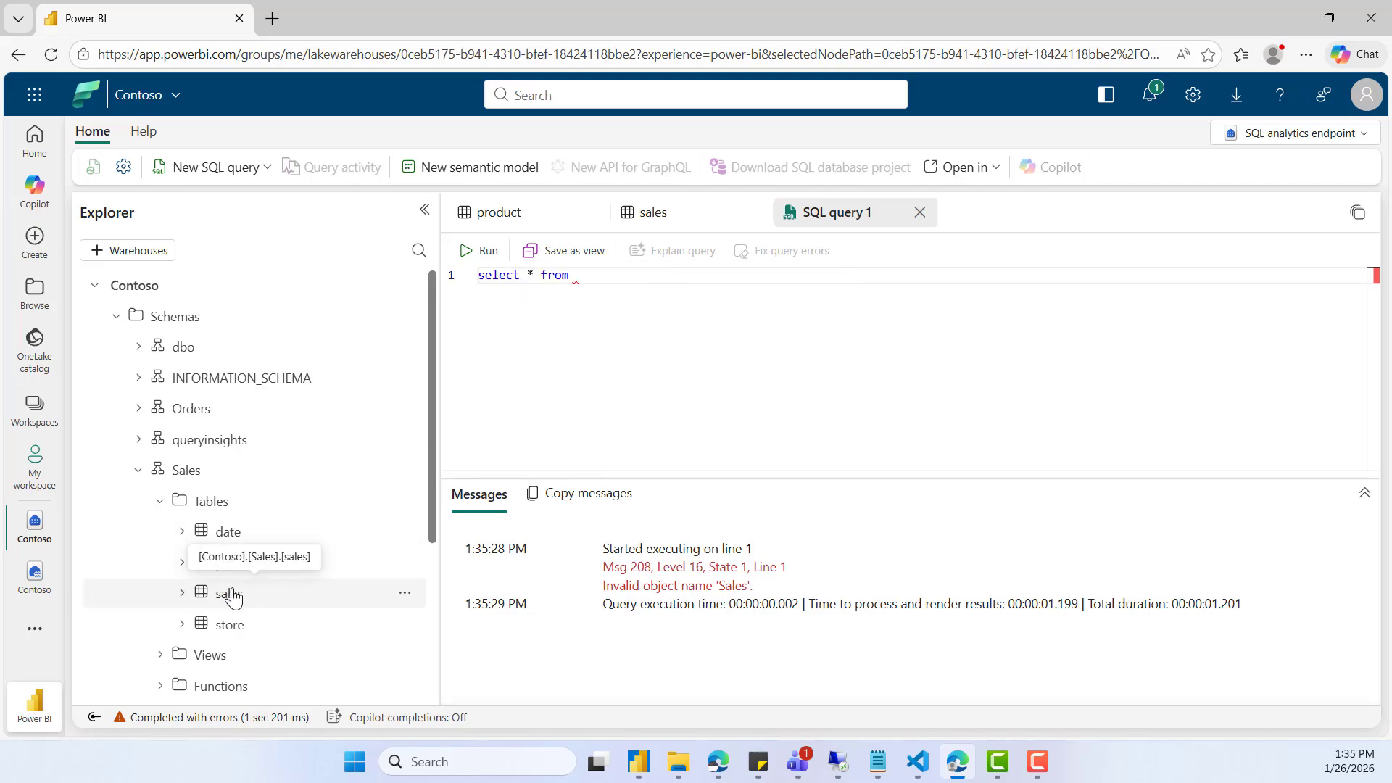
pyautogui.moveTo(232, 593); pyautogui.dragTo(646, 276)
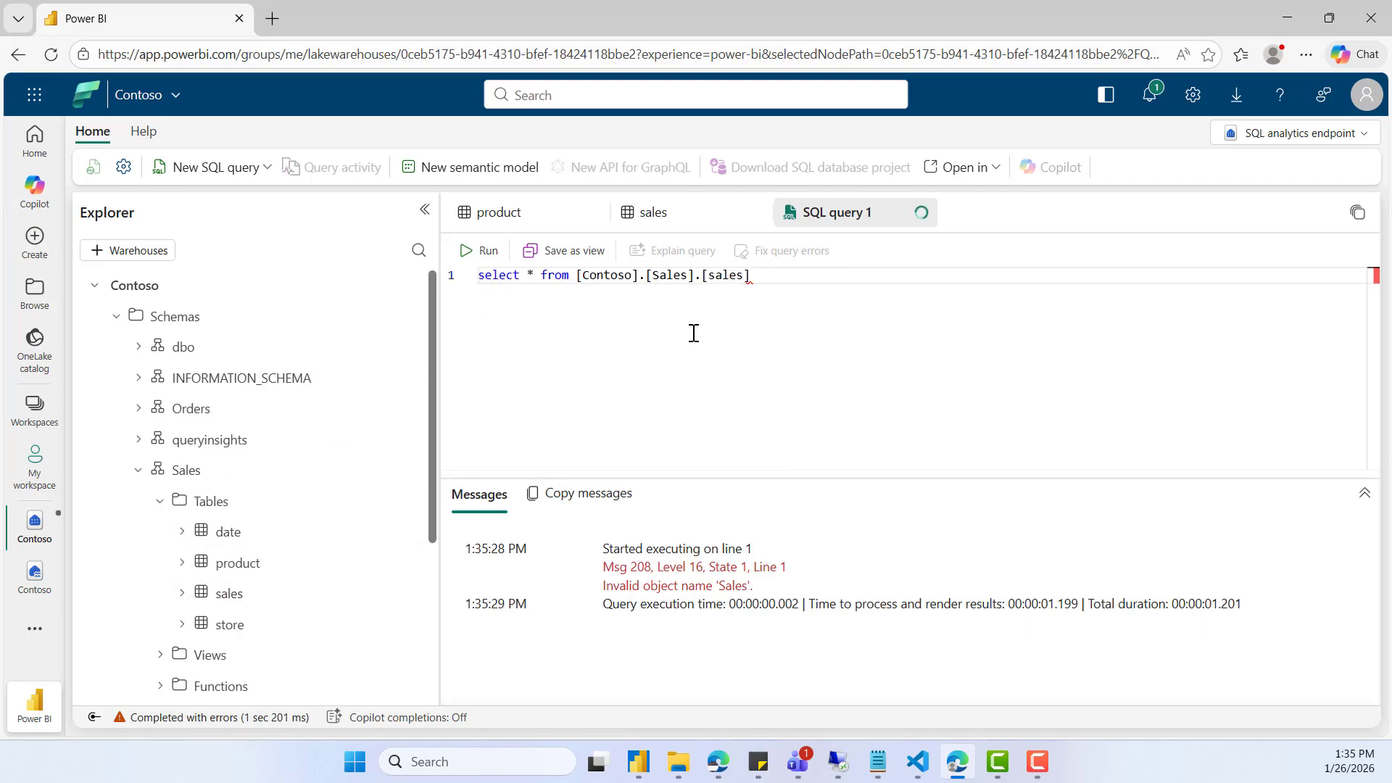
# - Run the complete select query on [Contoso].[Sales].[sales] and read the message it returns
pyautogui.doubleClick(606, 276)
pyautogui.doubleClick(669, 275)
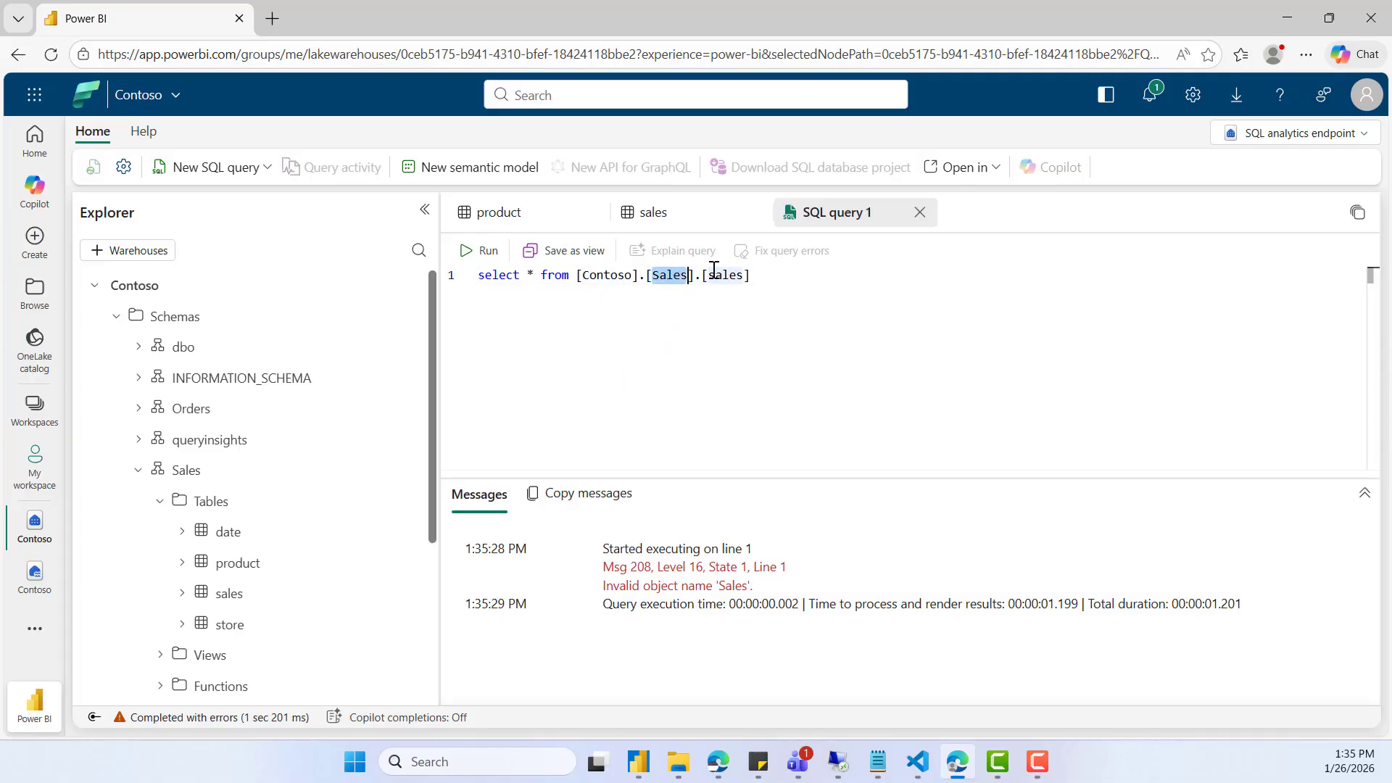
pyautogui.doubleClick(724, 275)
pyautogui.click(482, 250)
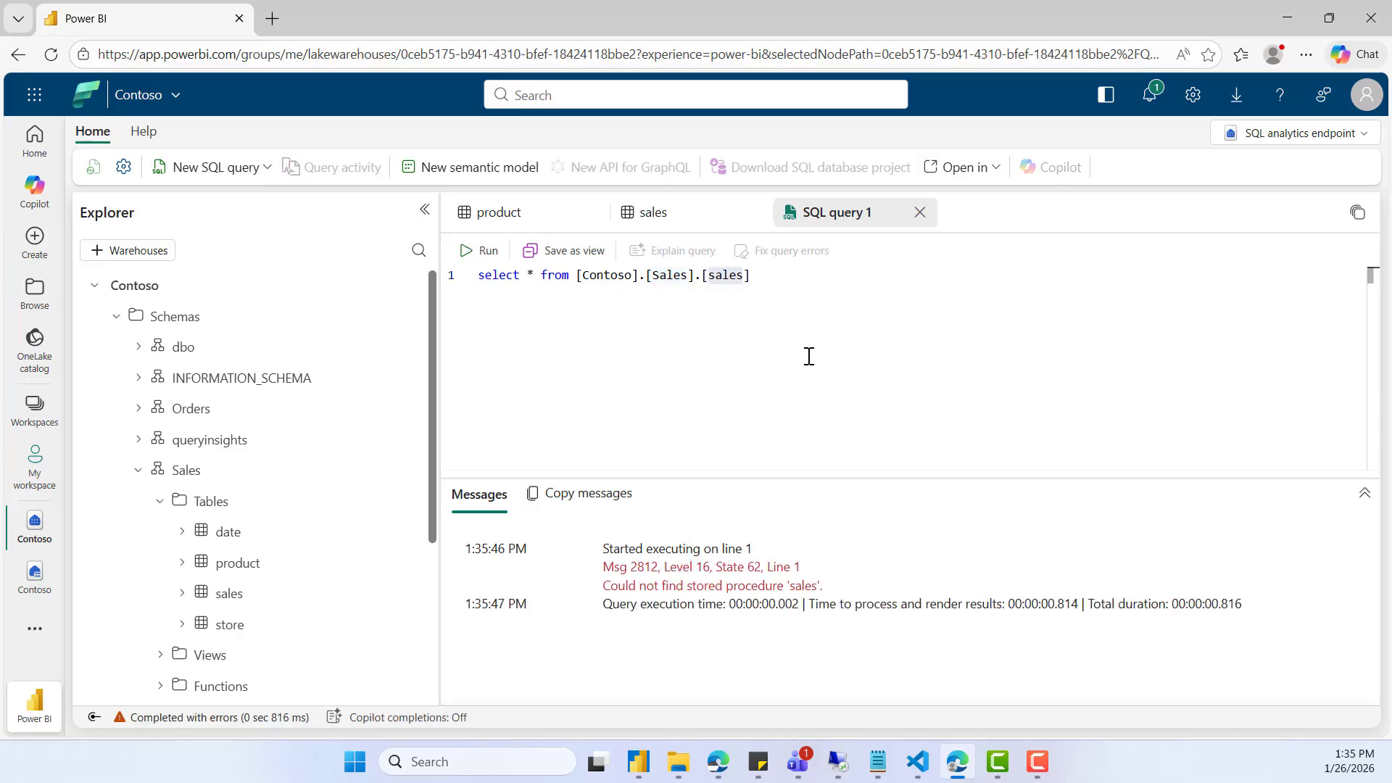
pyautogui.click(798, 380)
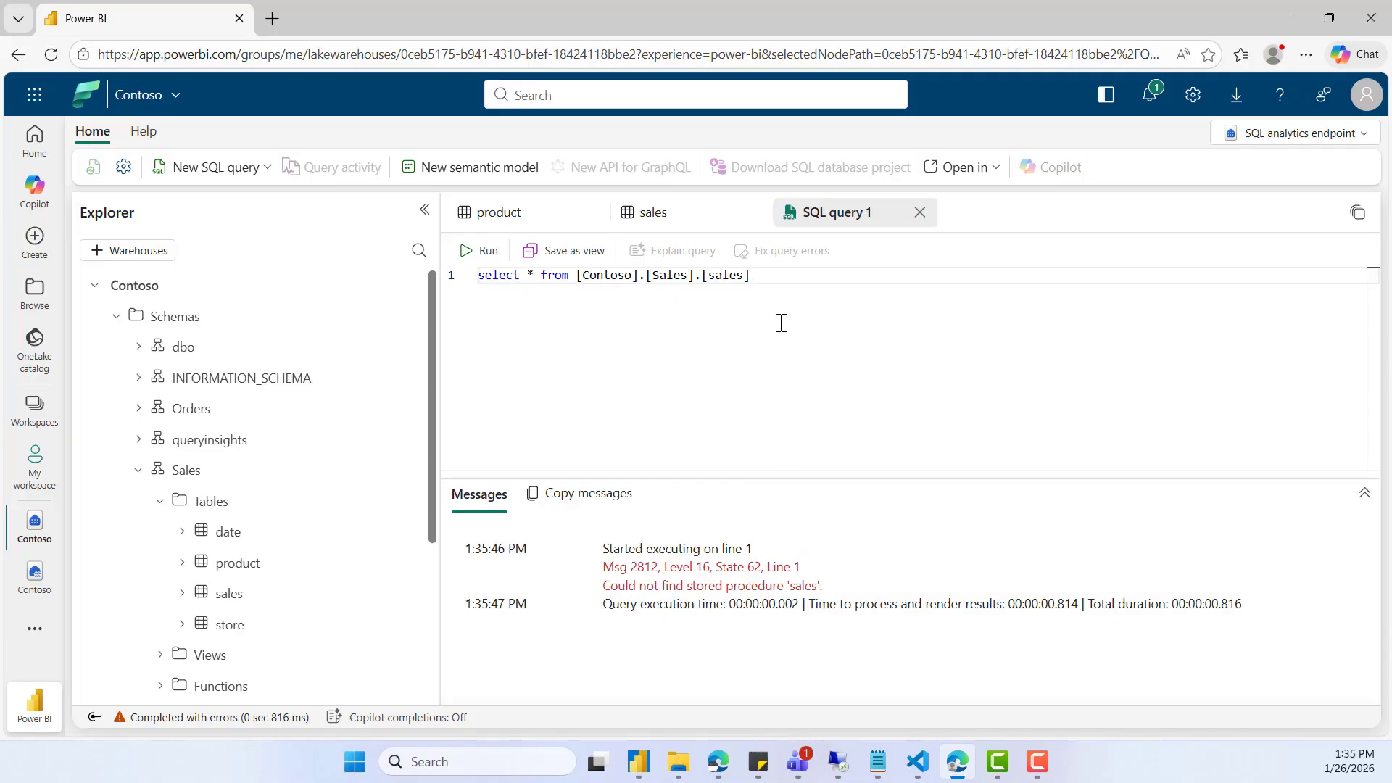
pyautogui.click(477, 253)
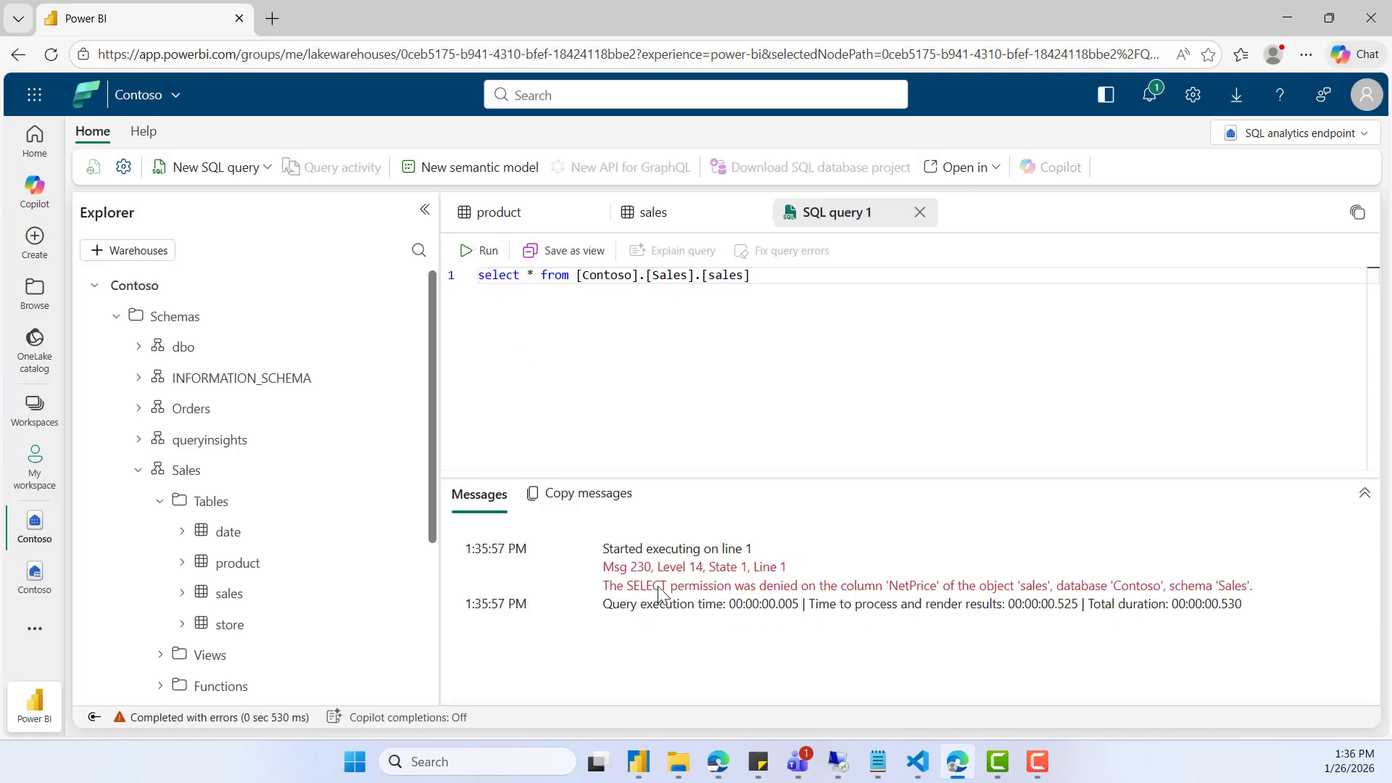
pyautogui.moveTo(603, 586); pyautogui.dragTo(798, 587)
pyautogui.moveTo(920, 586); pyautogui.dragTo(923, 586)
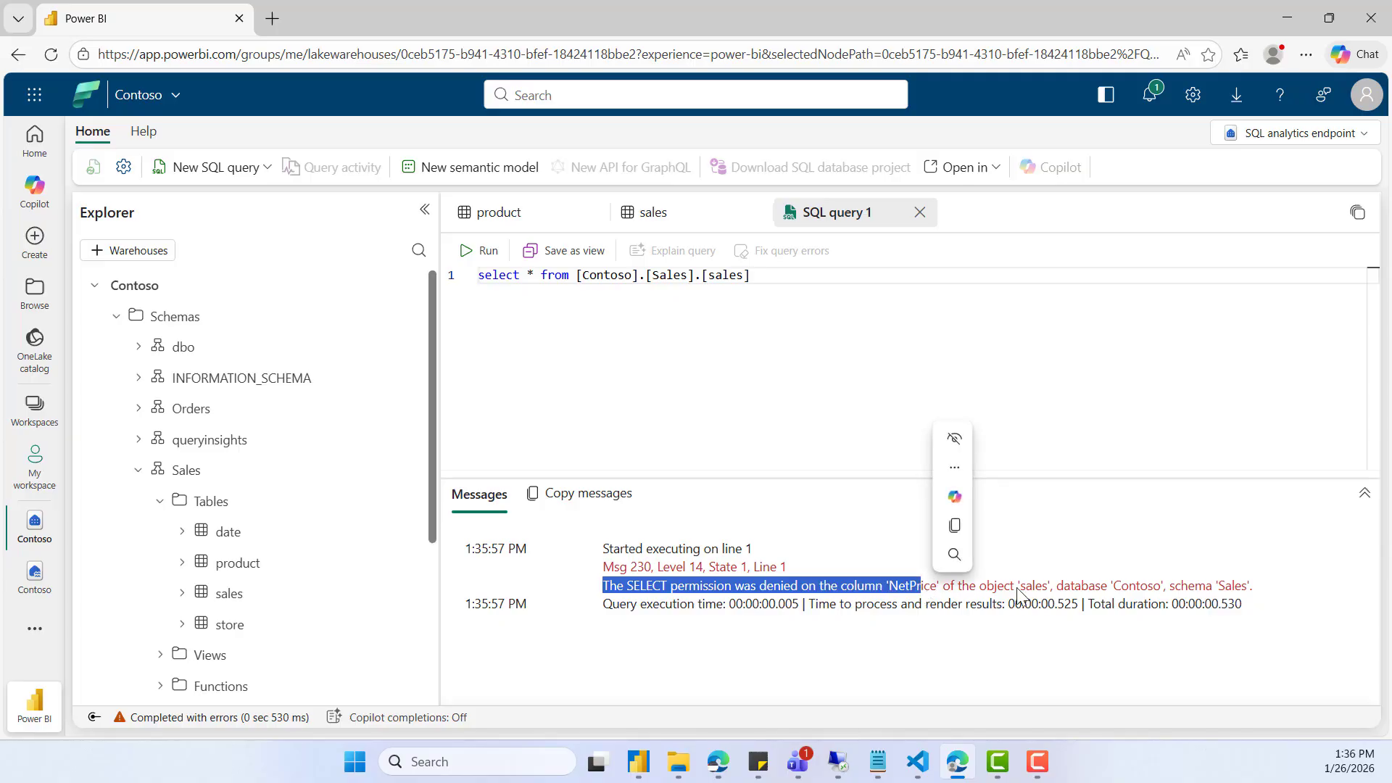
pyautogui.click(694, 370)
# - Expand the sales table's columns and replace the asterisk in the select query with the OrderKey column
pyautogui.click(533, 279)
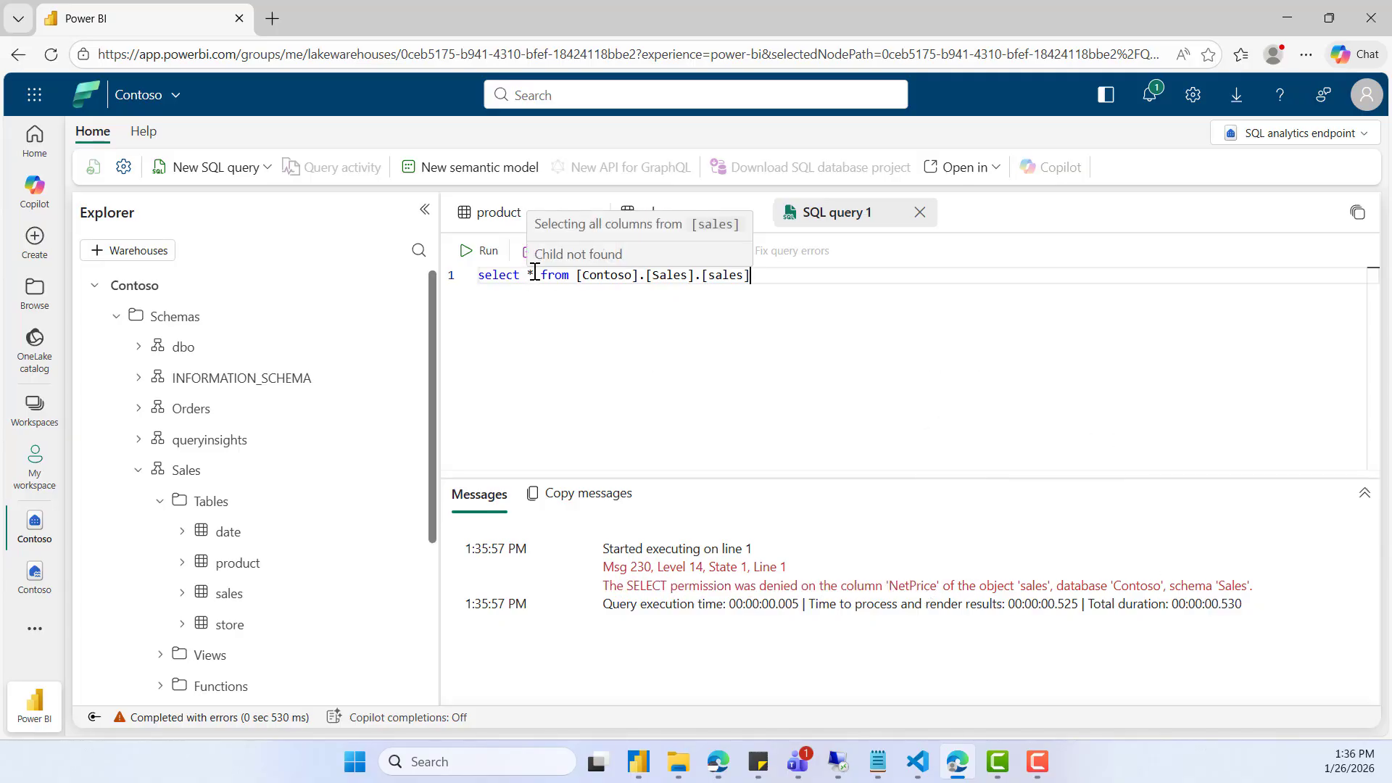
pyautogui.press('BackSpace')
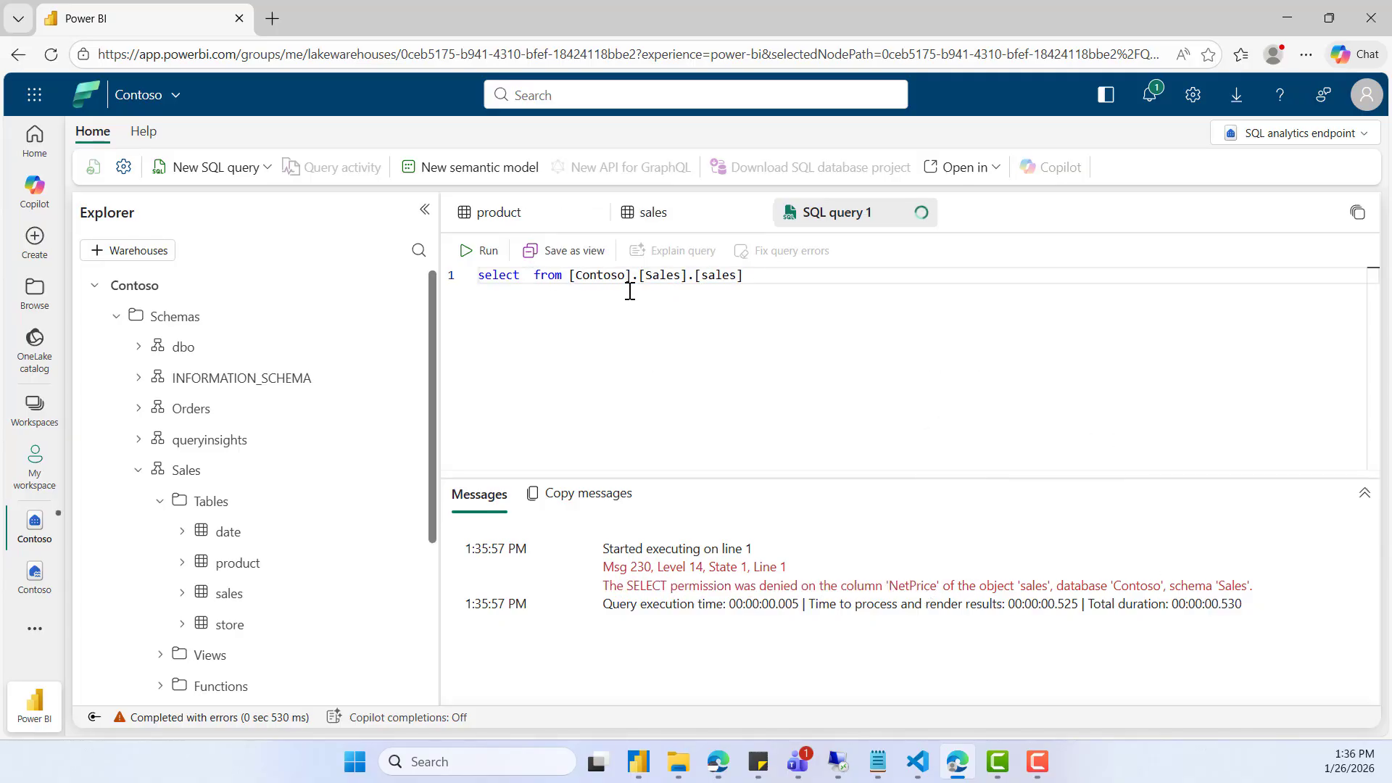
pyautogui.click(182, 595)
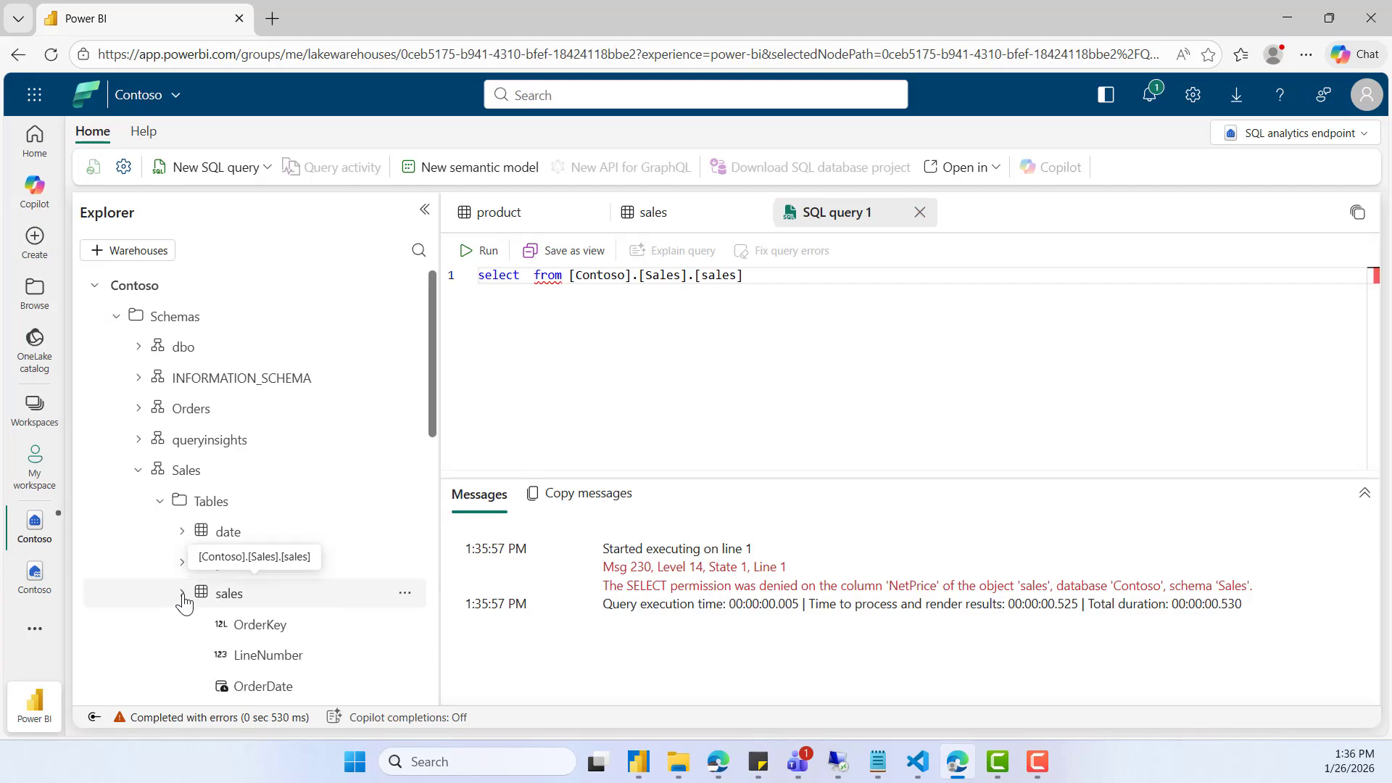
pyautogui.click(528, 276)
pyautogui.write('orde')
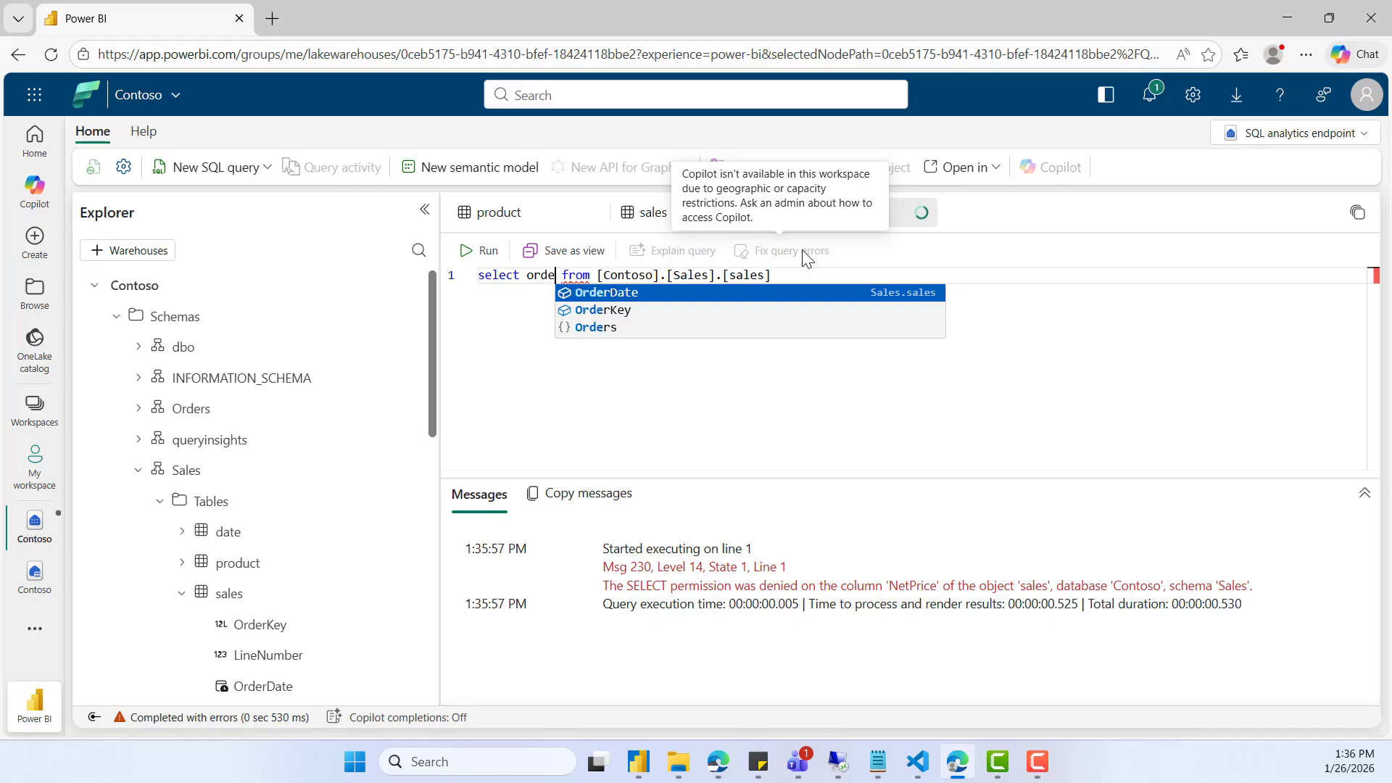
pyautogui.press('Down')
pyautogui.press('Return')
# - Add UnitPrice as the second selected column after OrderKey and run the query on [Contoso].[Sales].[sales]
pyautogui.write(', sal')
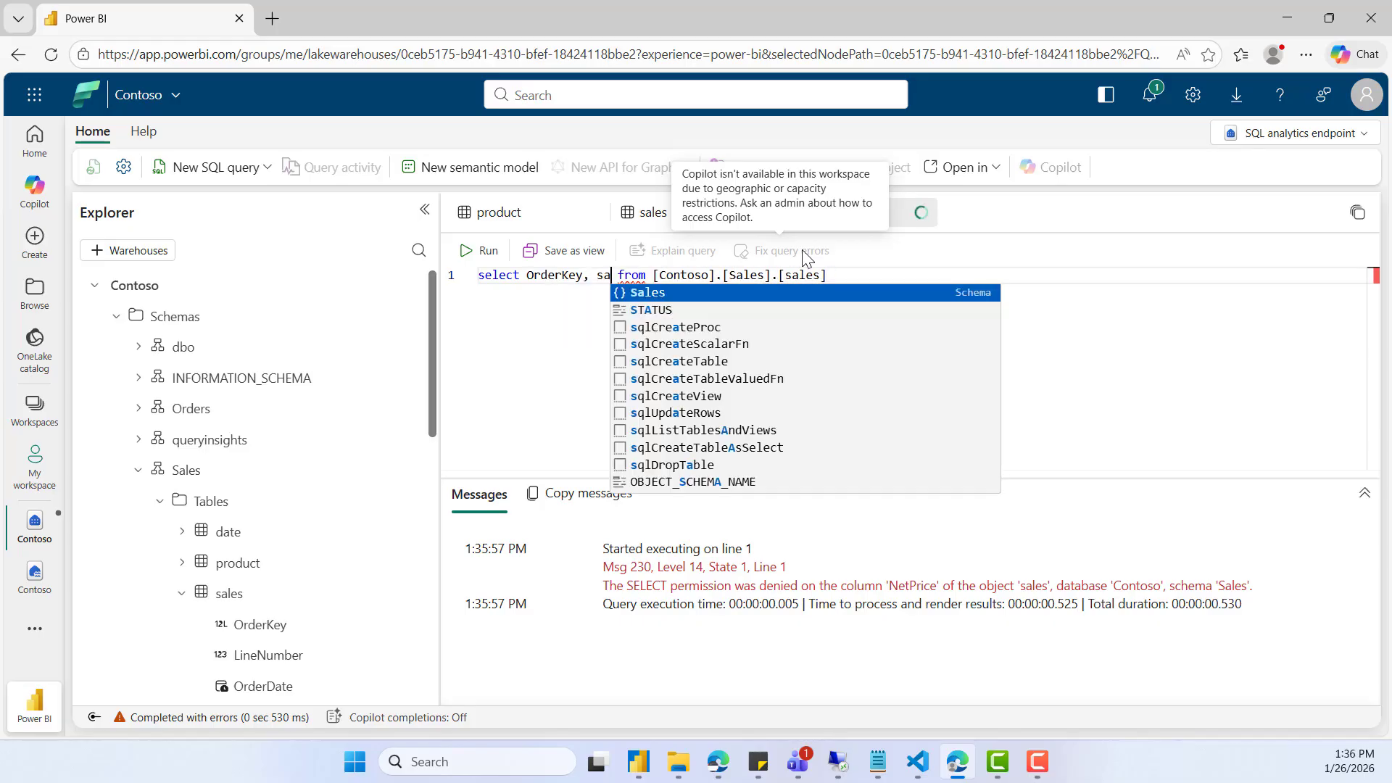
pyautogui.press('BackSpace')
pyautogui.press('BackSpace')
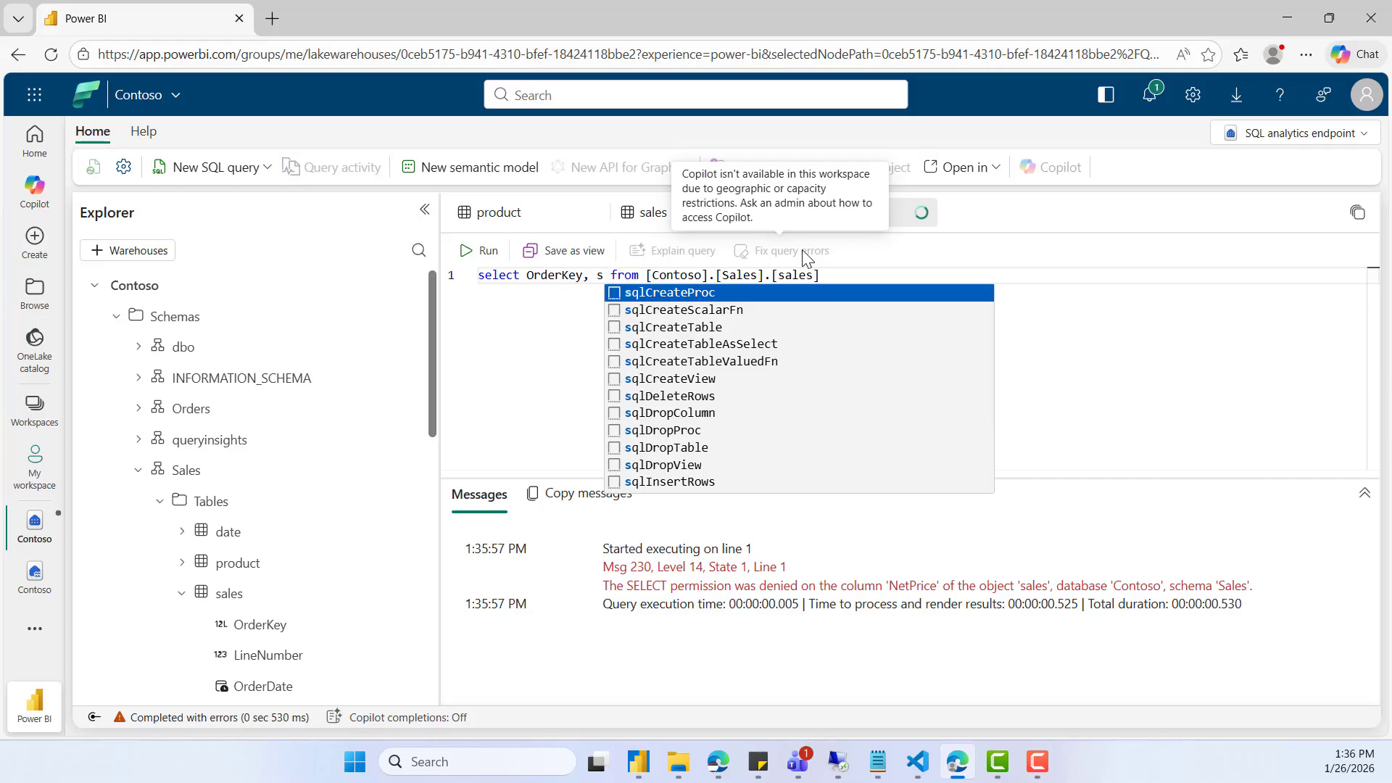
pyautogui.scroll(-5, 317, 575)
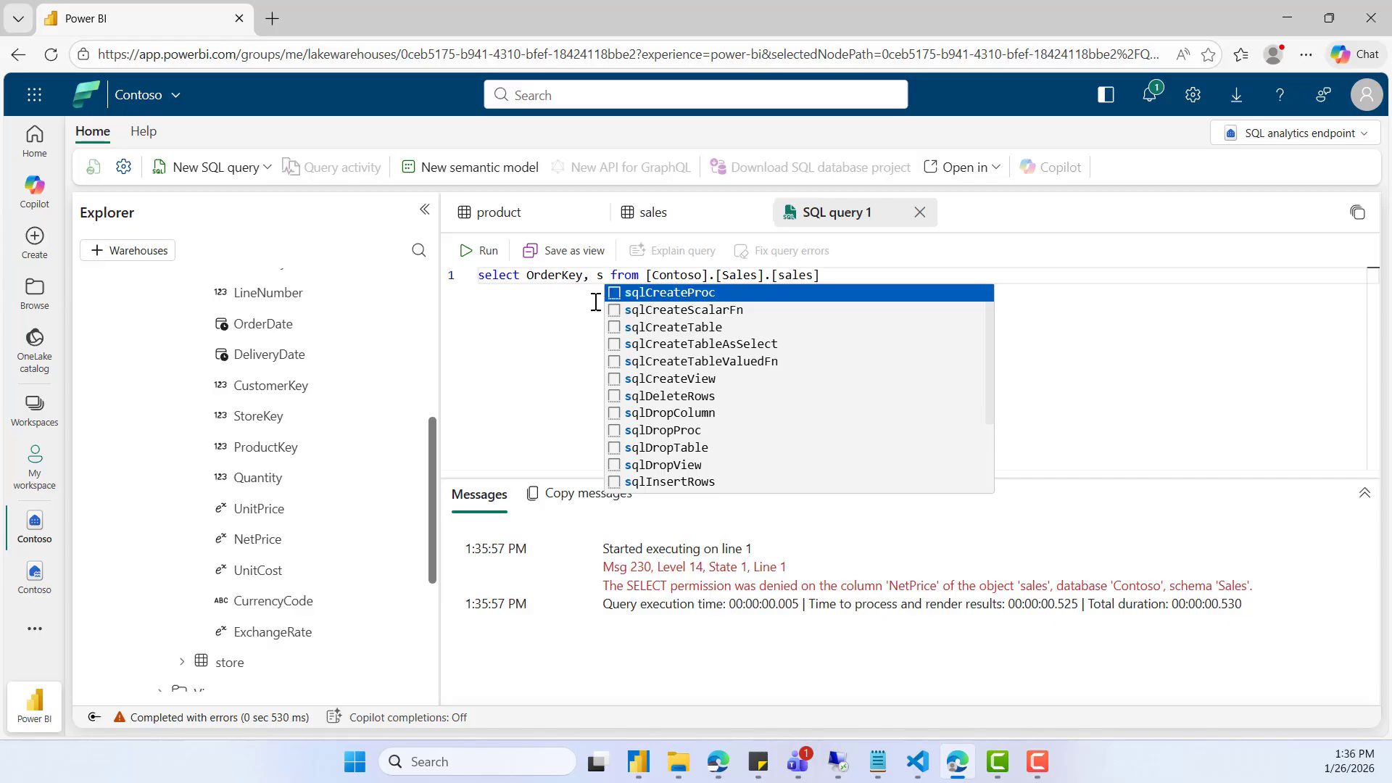
pyautogui.press('BackSpace')
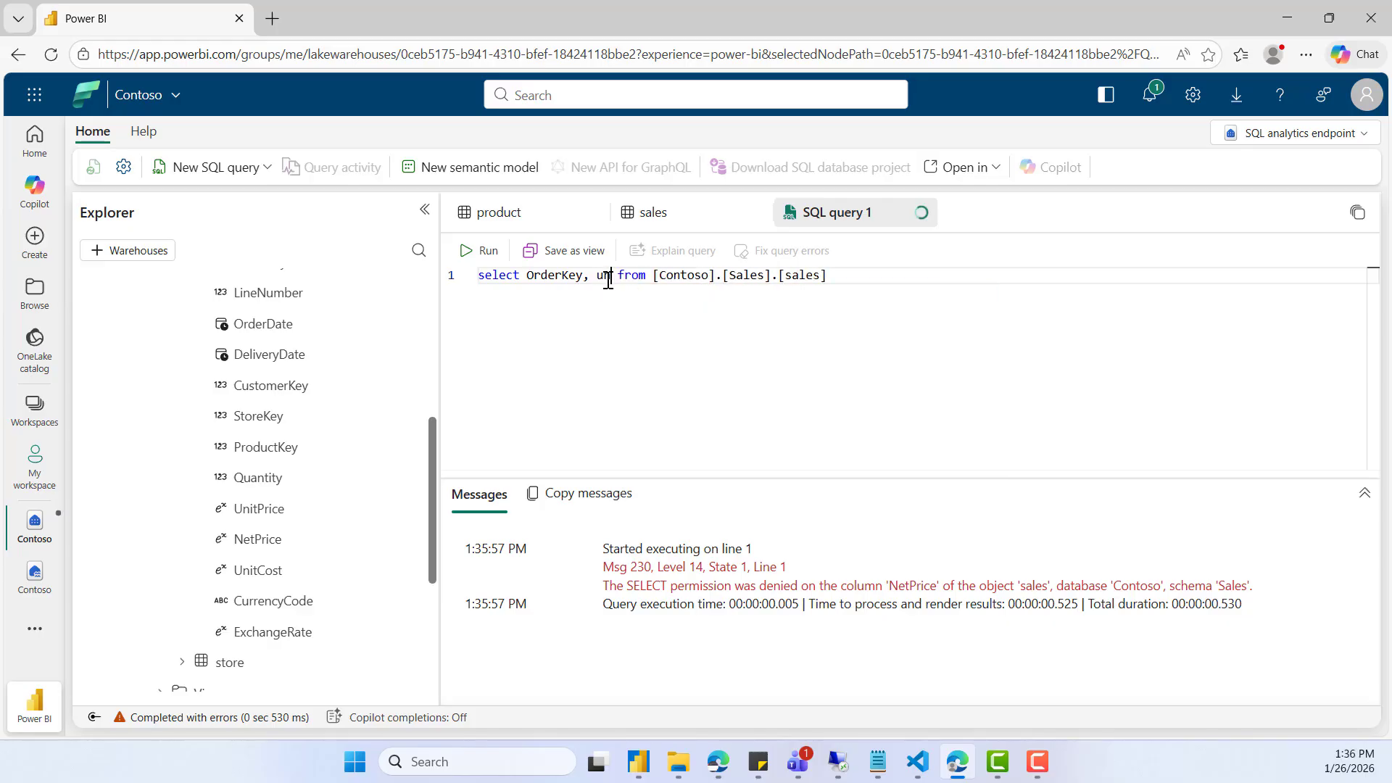
pyautogui.press('BackSpace')
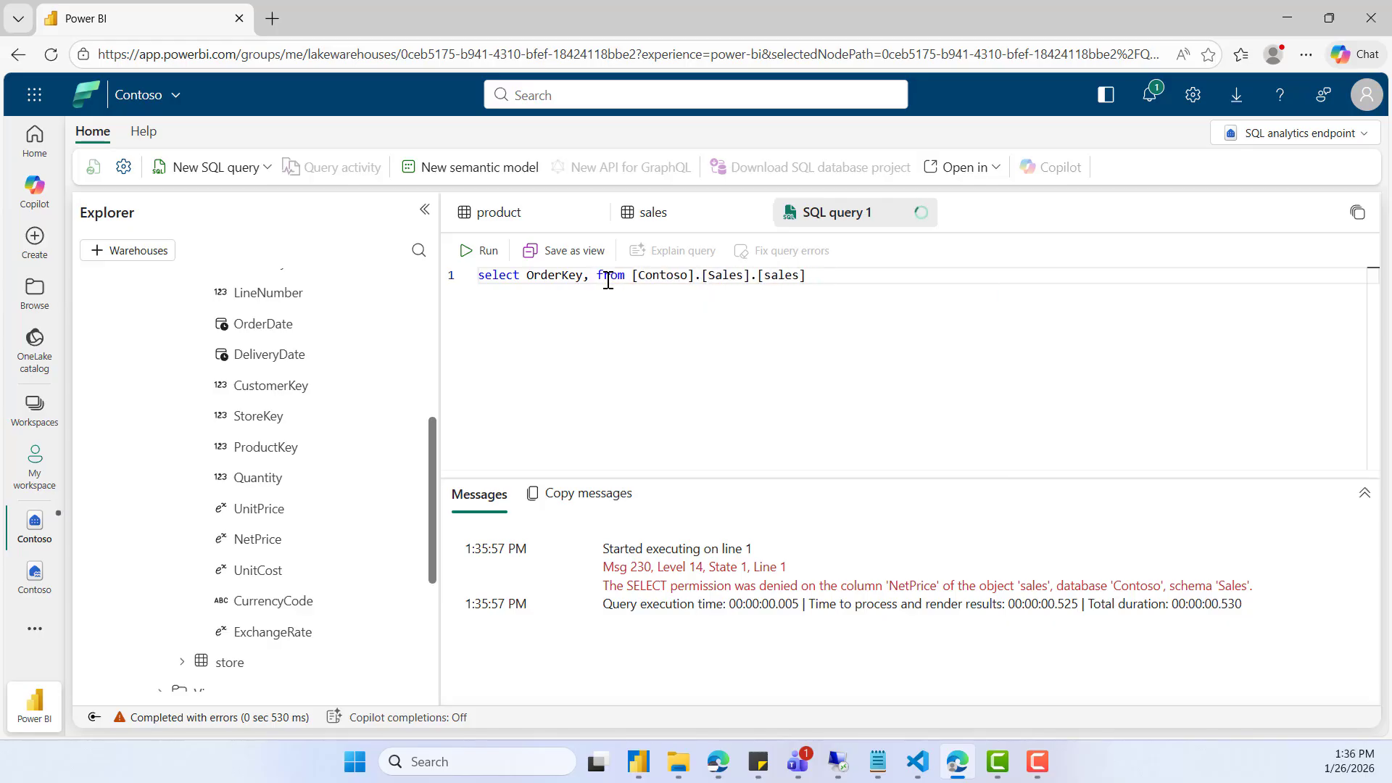
pyautogui.write('Uni')
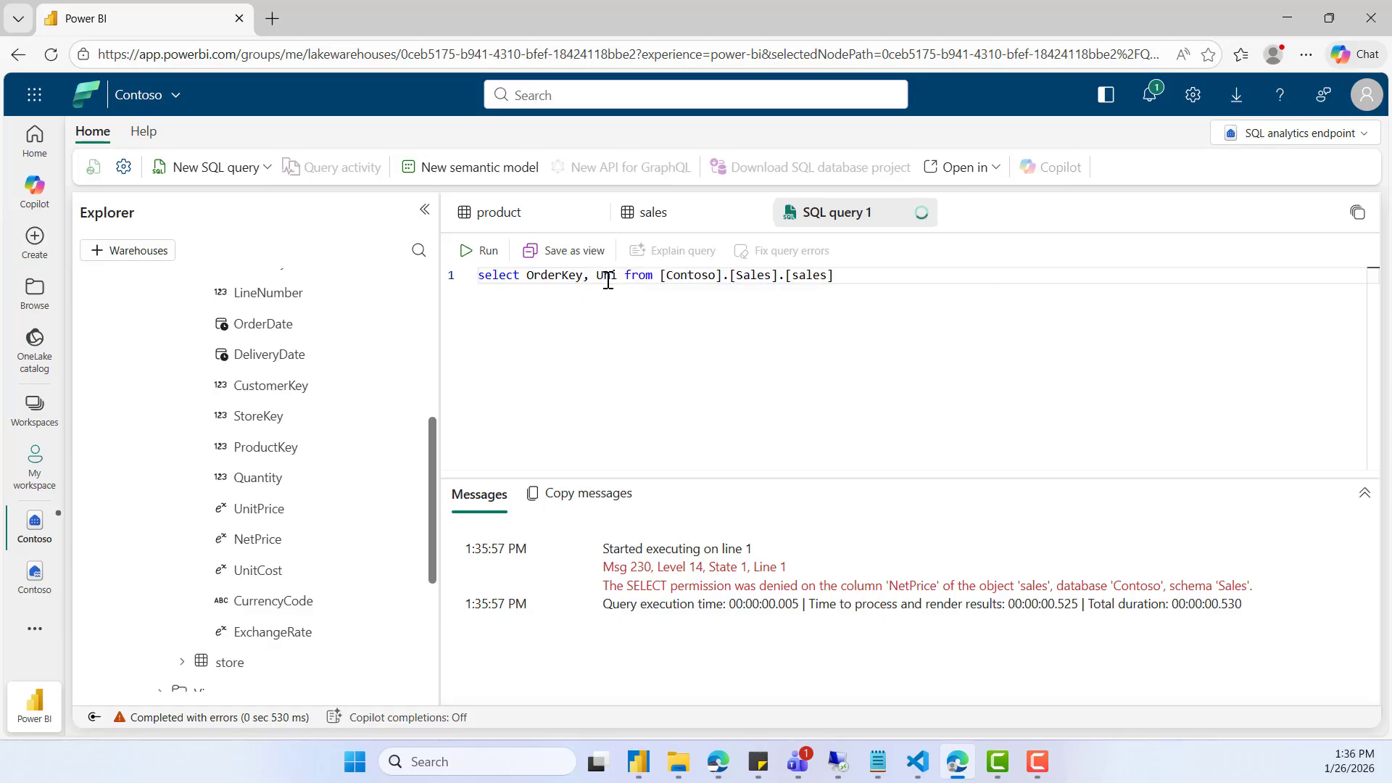
pyautogui.write('tPro')
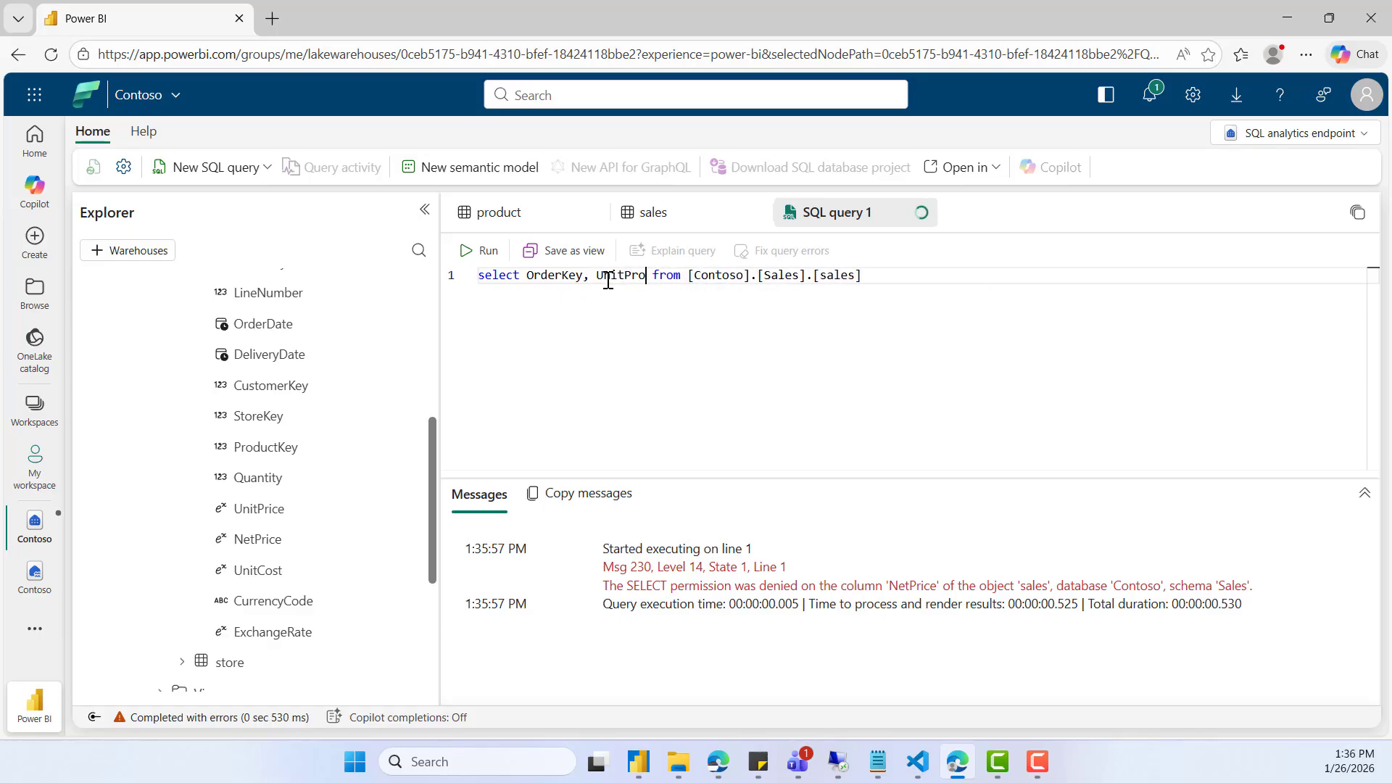
pyautogui.press('BackSpace')
pyautogui.write('ic')
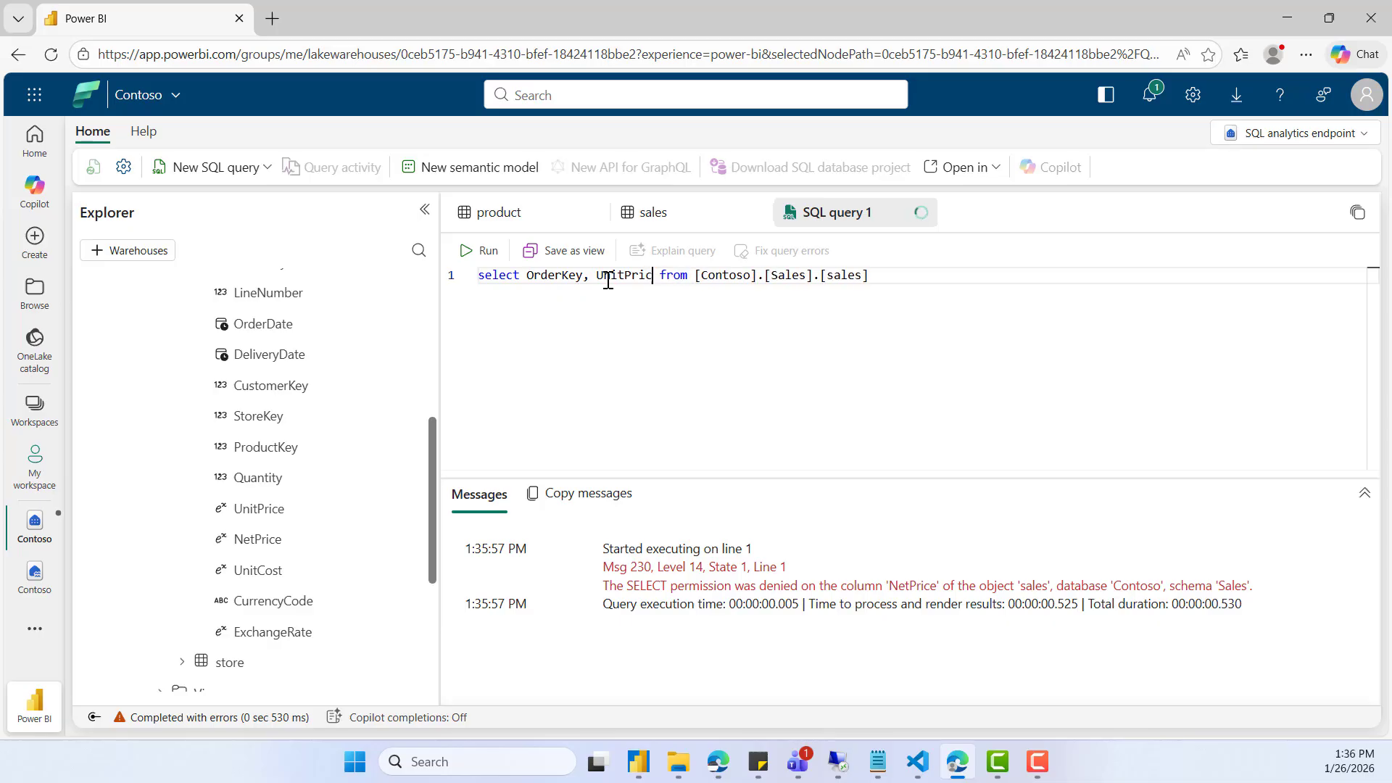
pyautogui.write('e')
pyautogui.click(480, 250)
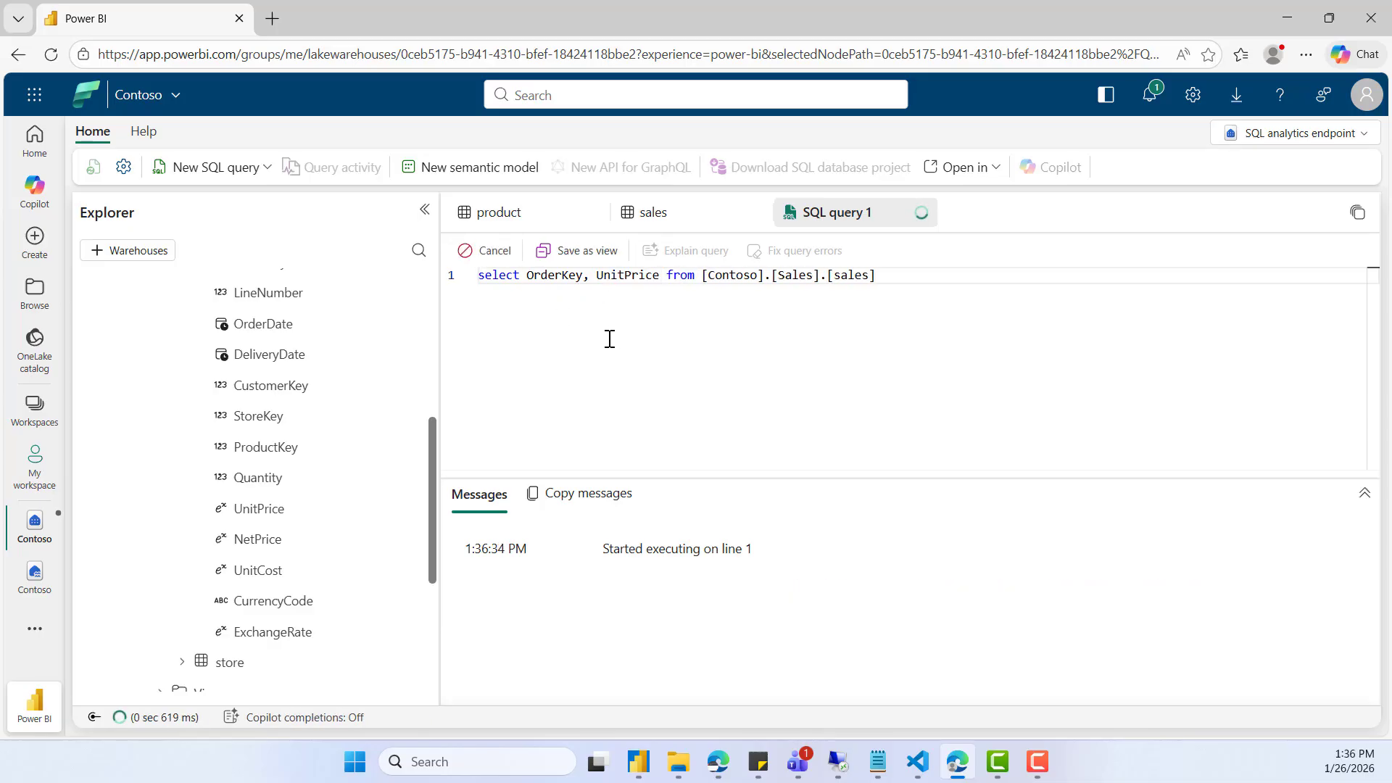